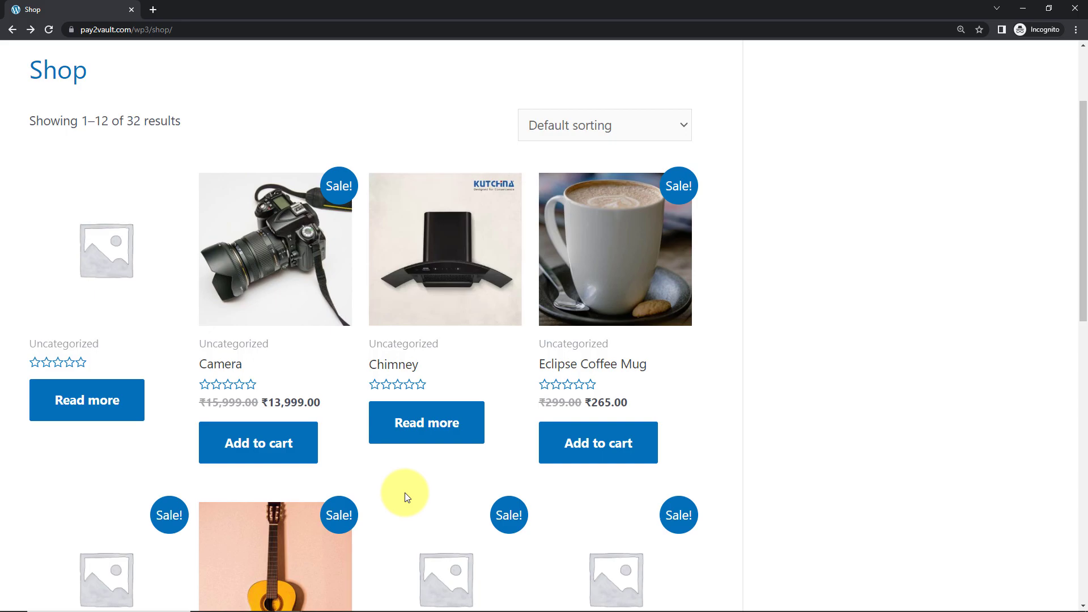
# Switch from the WooCommerce shop window to the GoHighLevel contacts list.
pyautogui.hotkey('alt', 'Tab')
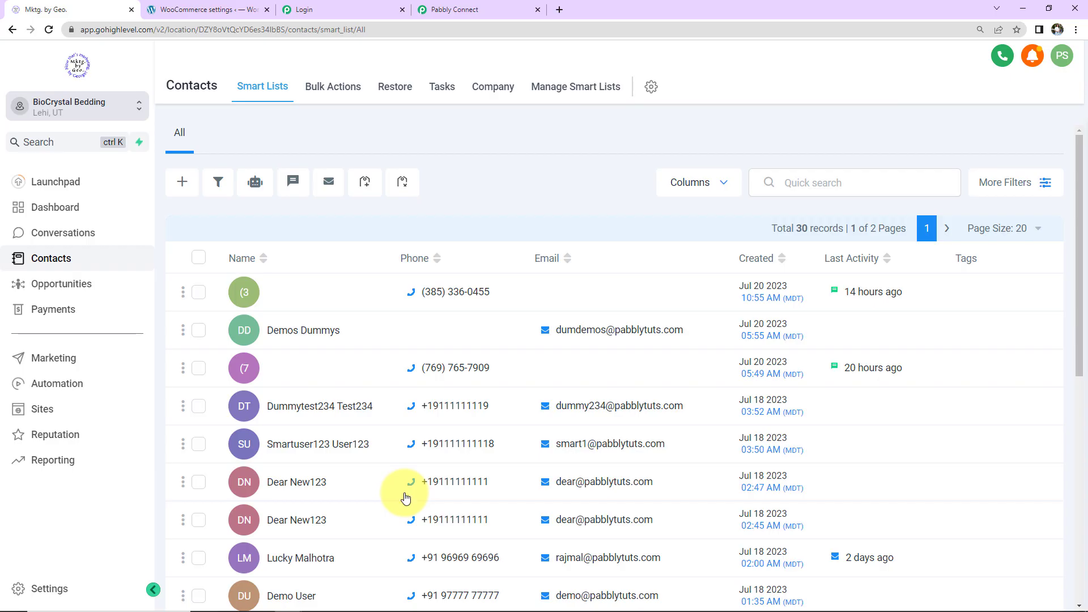
# Check the GoHighLevel WooCommerce Sales pipeline, then move to Pabbly's All Apps page.
pyautogui.click(62, 283)
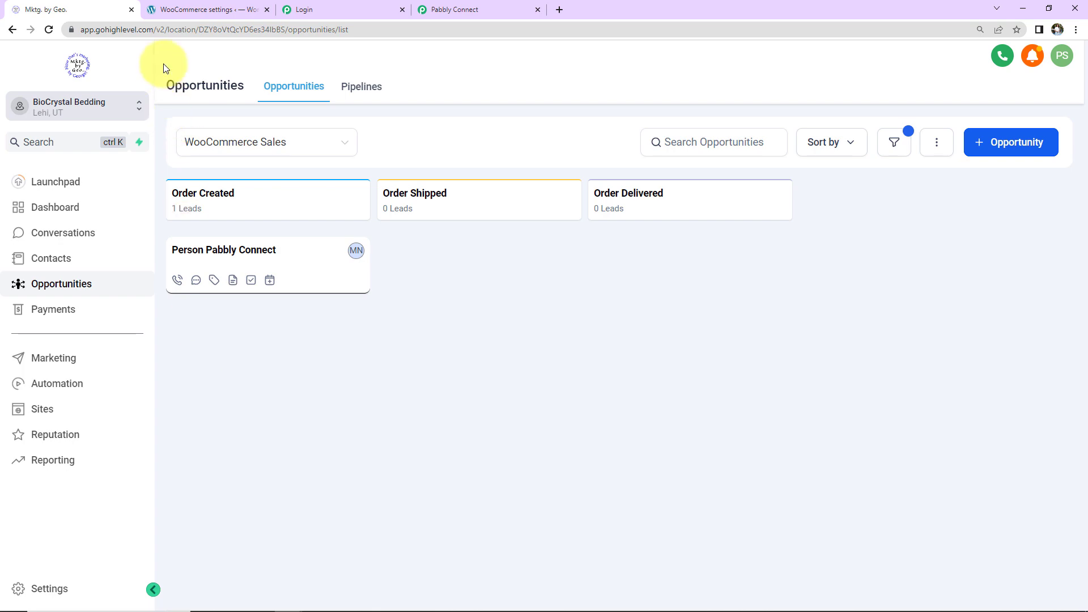
pyautogui.click(189, 7)
pyautogui.click(105, 13)
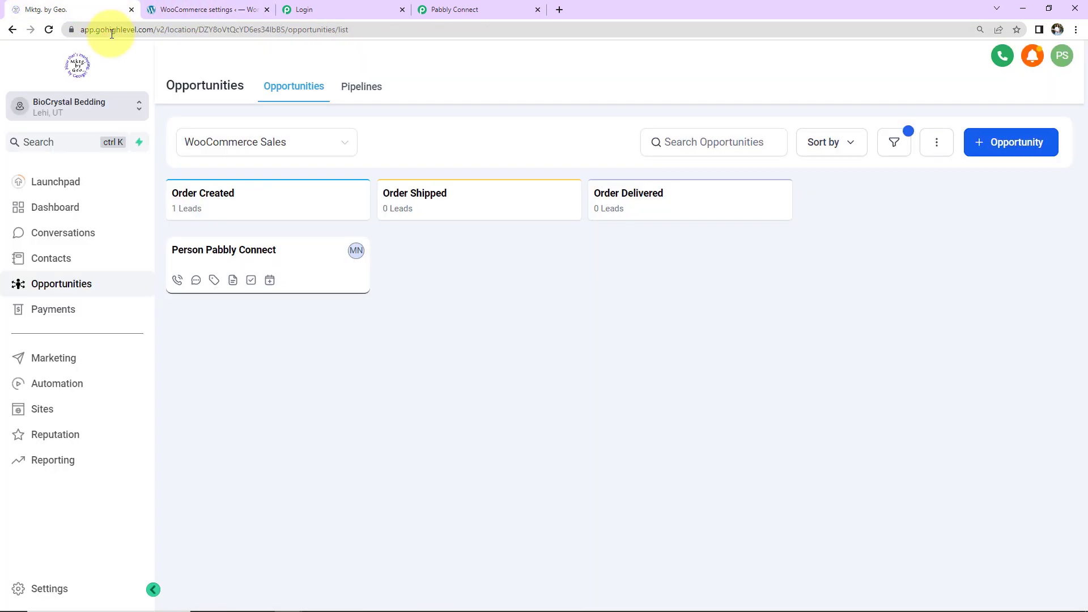
pyautogui.click(328, 12)
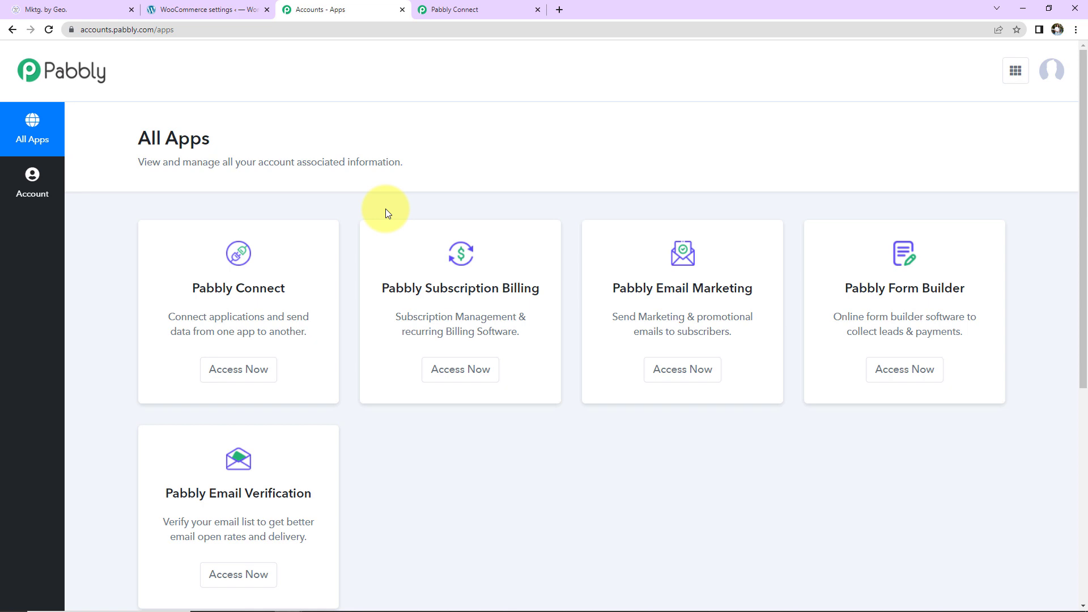
# Bring up the Pabbly Connect dashboard and begin creating a new workflow.
pyautogui.hotkey('ctrl', 'Tab')
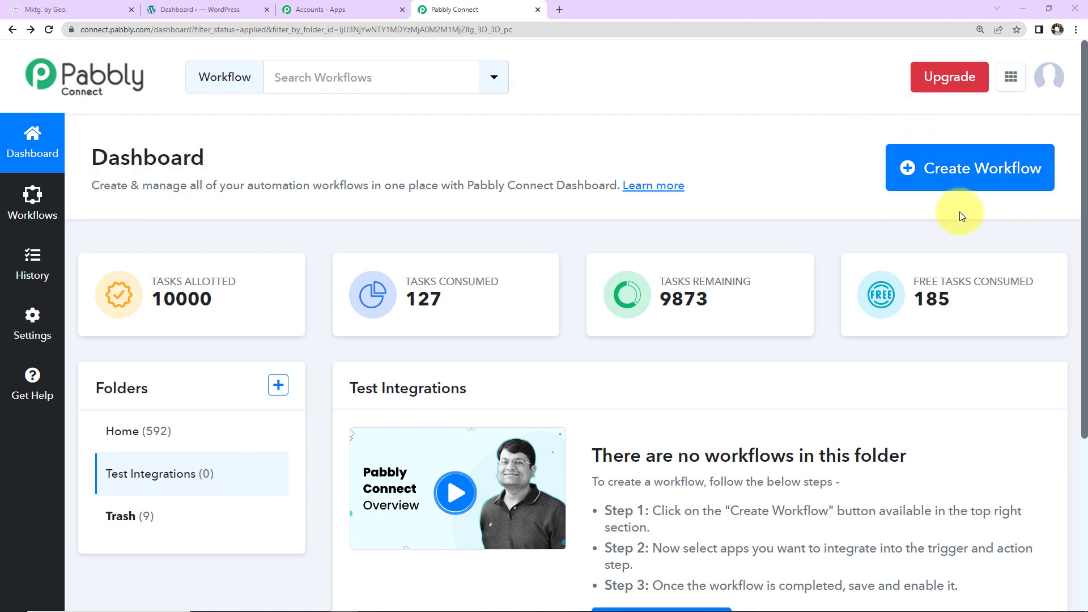
pyautogui.click(994, 172)
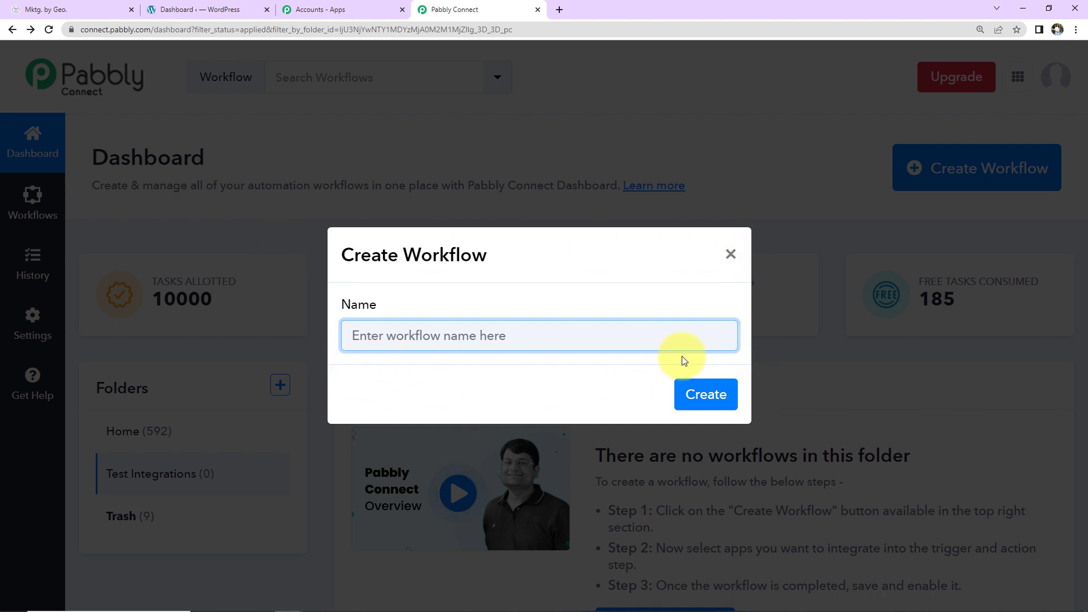
# Create the workflow 'Create Or Update Contact and Opportunity in GoHighLevel for WooCommerce Order'.
pyautogui.hotkey('ctrl', 'v')
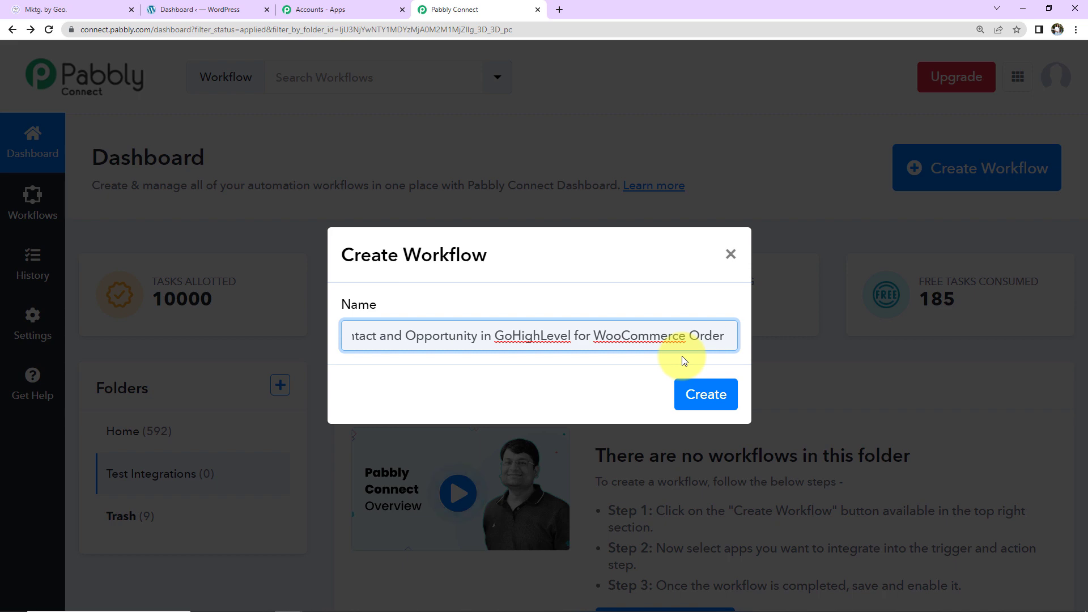
pyautogui.click(706, 394)
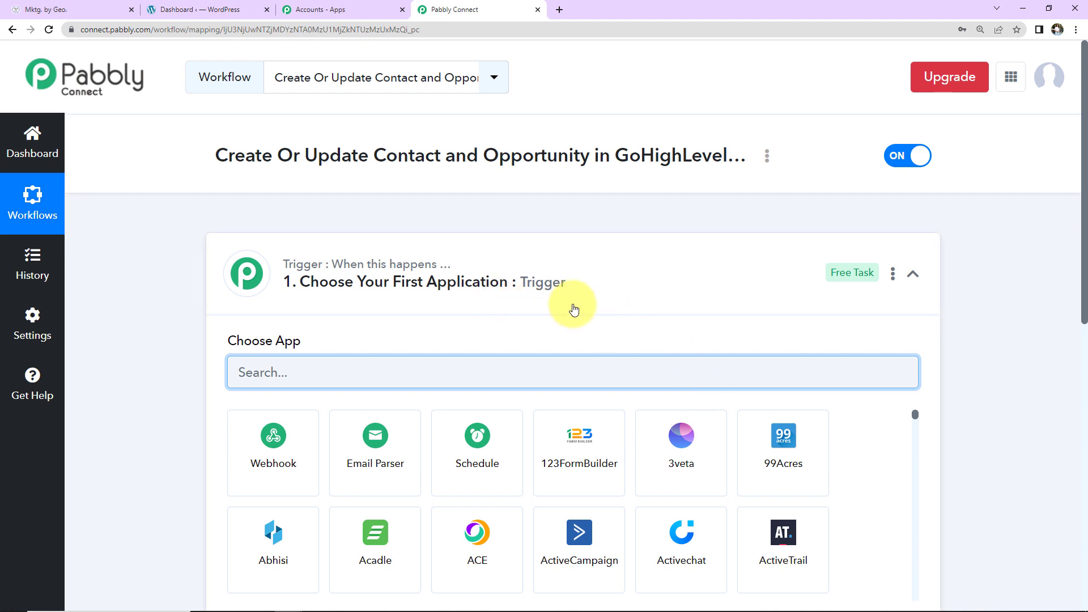
pyautogui.scroll(-5, 574, 309)
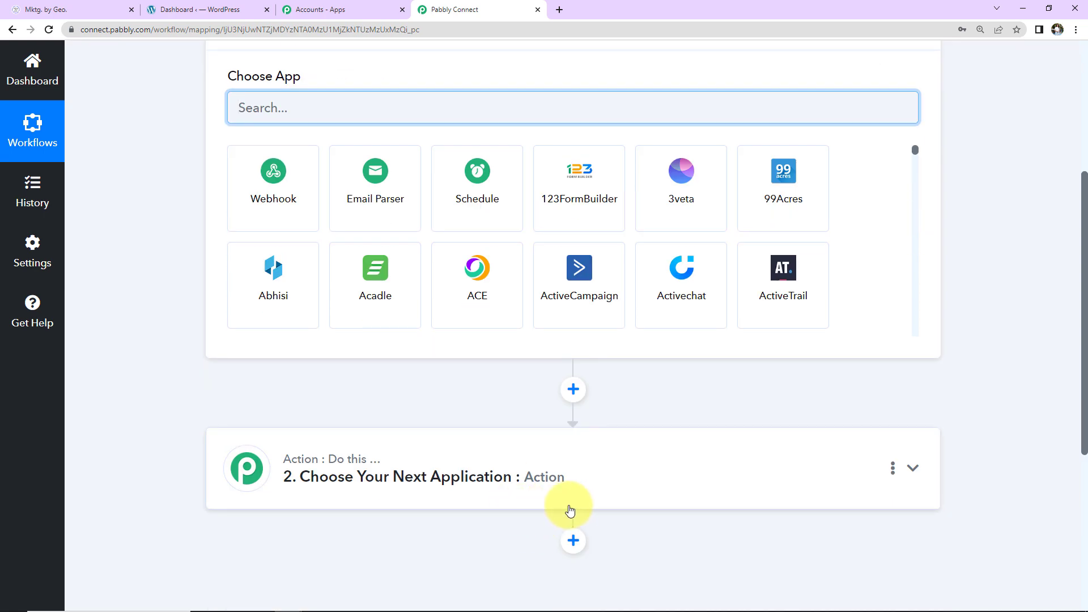
pyautogui.scroll(3, 674, 509)
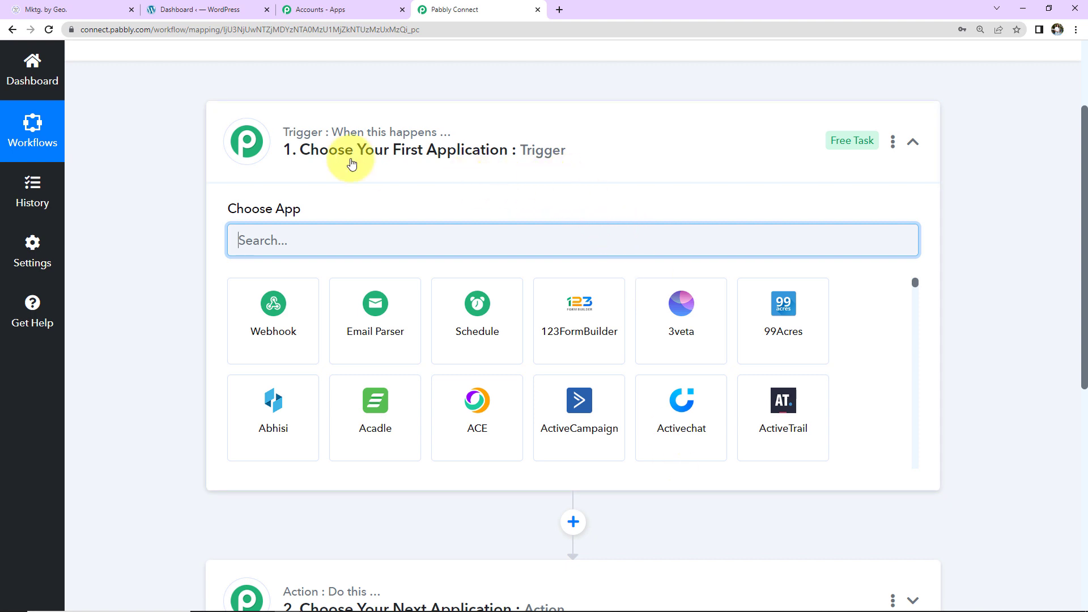
pyautogui.moveTo(418, 139)
pyautogui.scroll(-3, 574, 187)
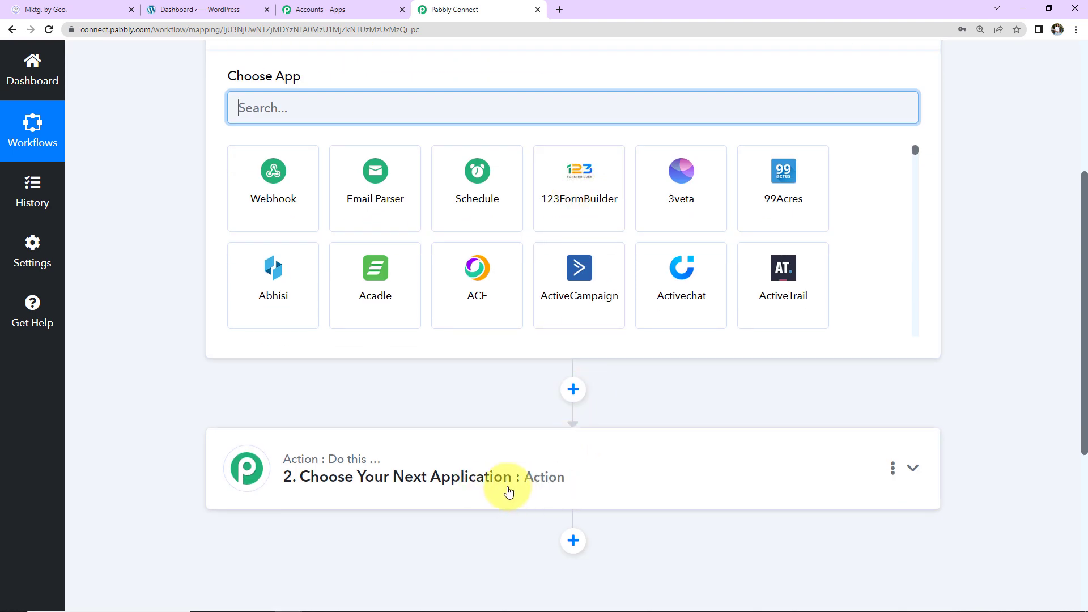
pyautogui.moveTo(326, 468)
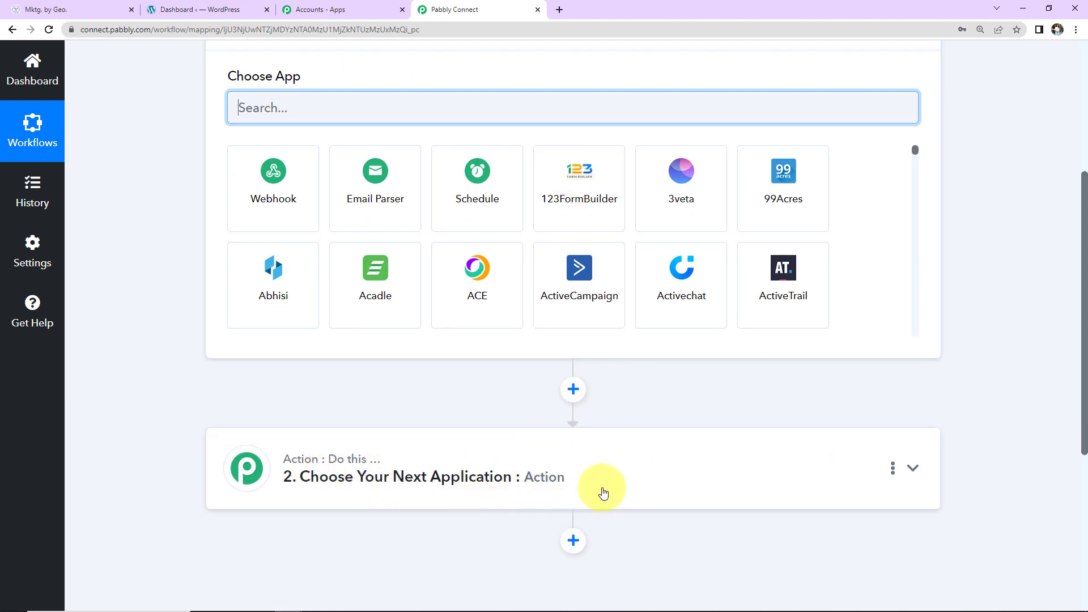
pyautogui.scroll(3, 601, 480)
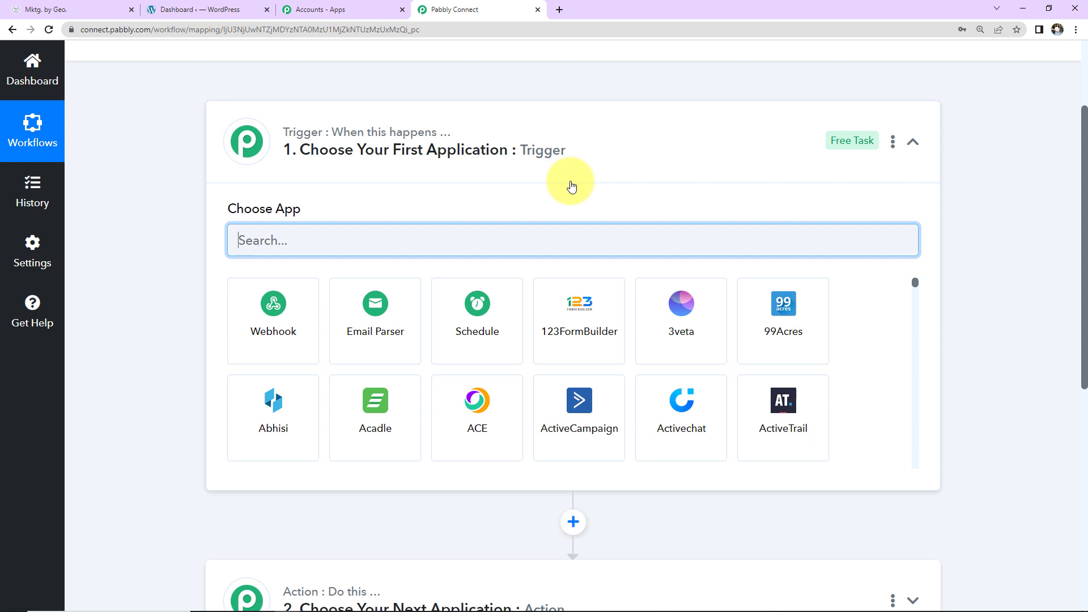
# Set the trigger to WooCommerce's New Order Created event to generate its webhook URL.
pyautogui.write('woo')
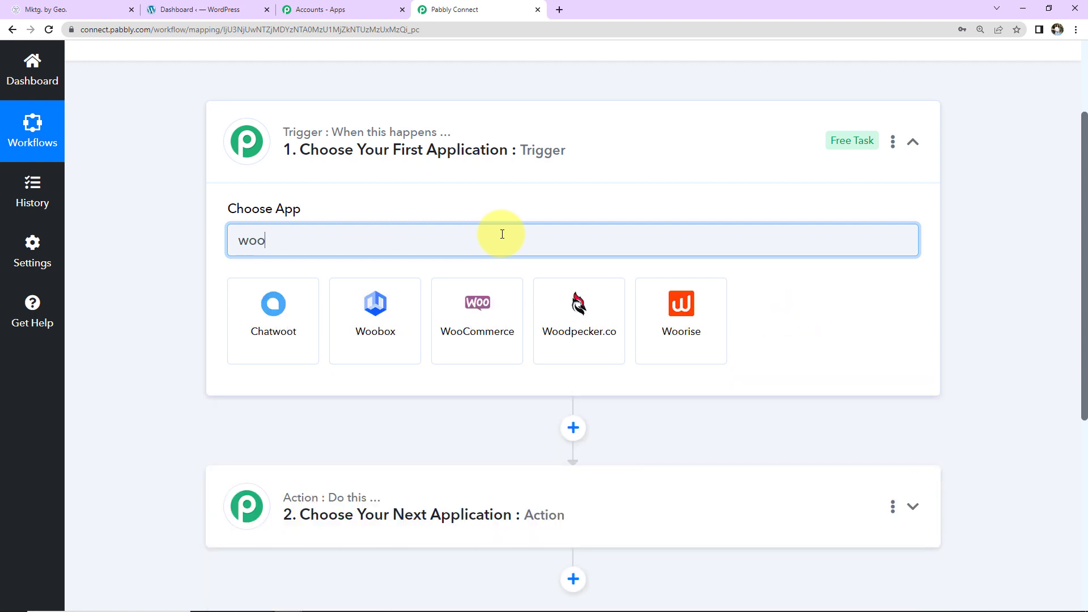
pyautogui.click(471, 306)
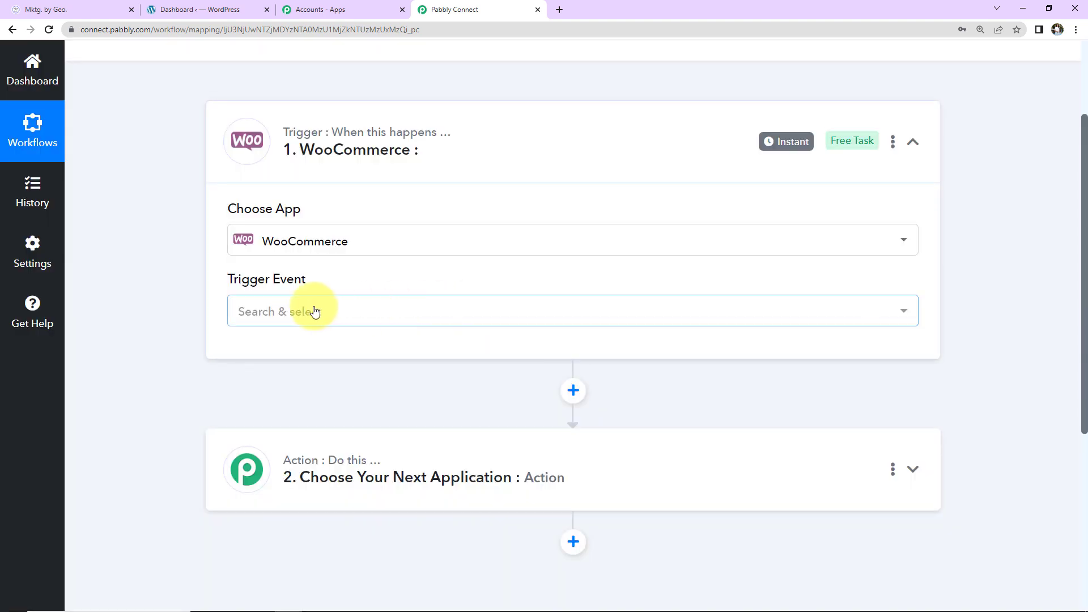
pyautogui.click(270, 315)
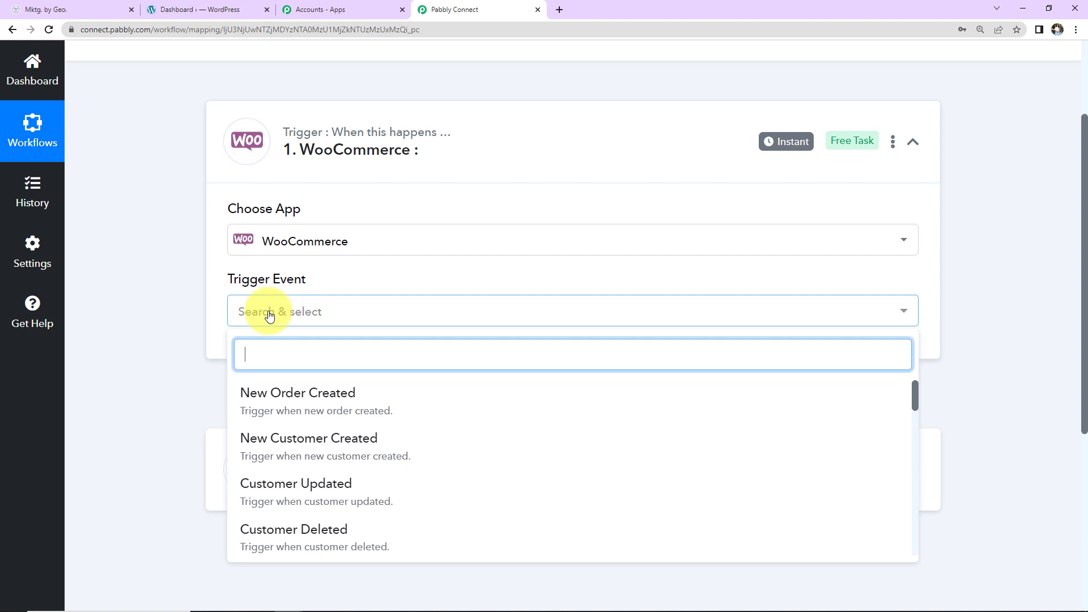
pyautogui.click(276, 405)
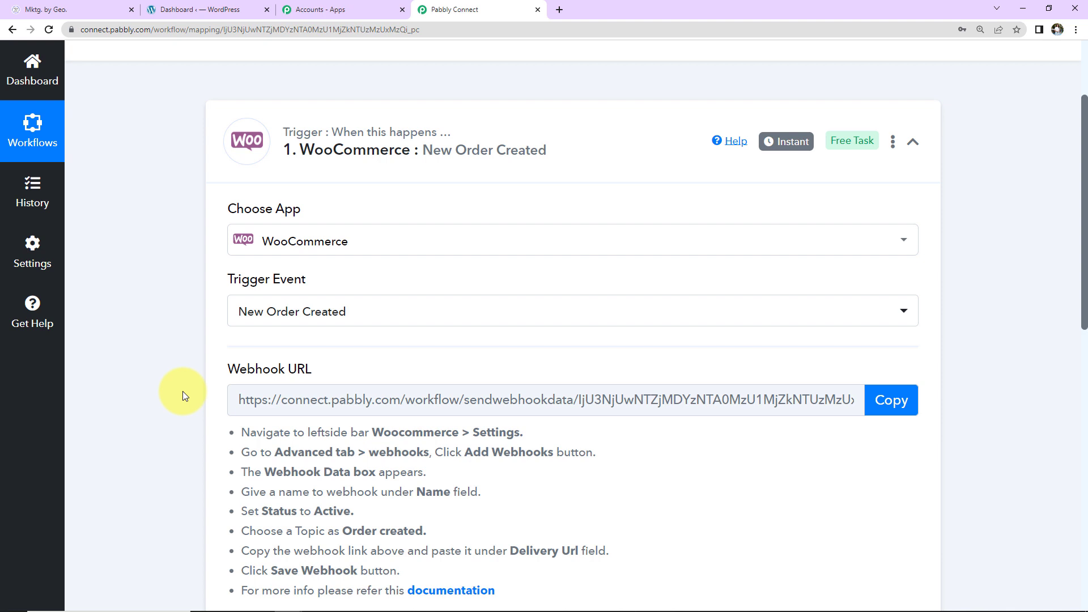
pyautogui.moveTo(779, 150)
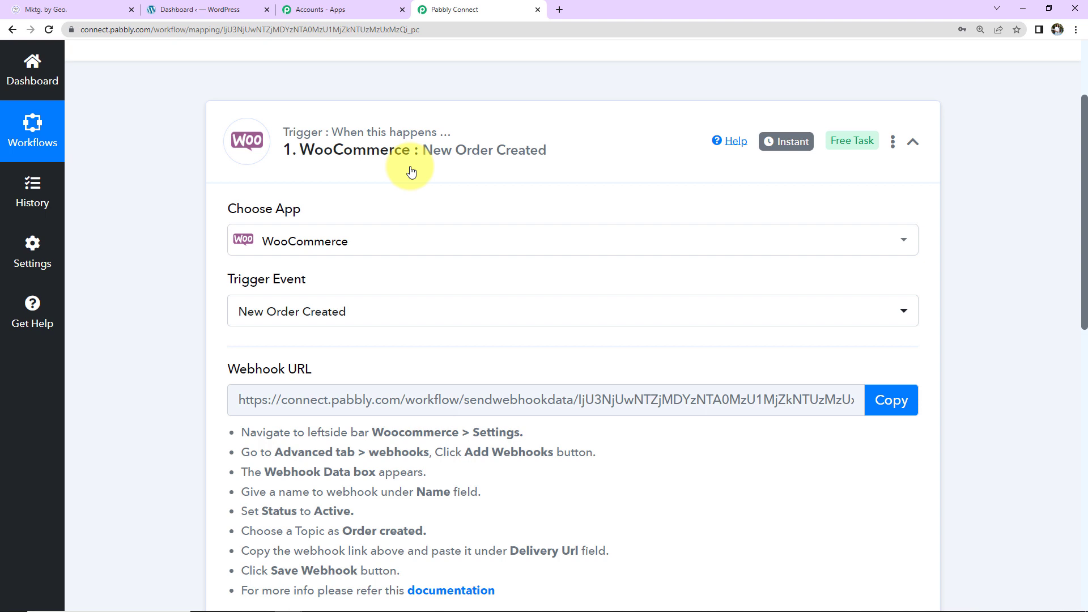
pyautogui.scroll(-2, 418, 250)
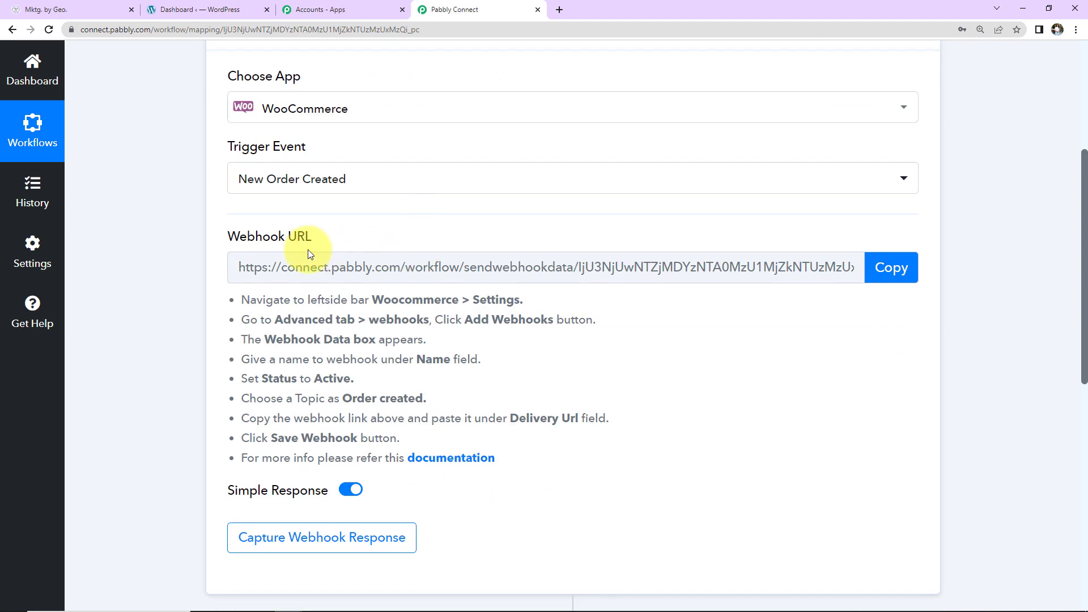
# Copy the Pabbly webhook URL, start capturing its response, and go to the WordPress dashboard.
pyautogui.tripleClick(253, 239)
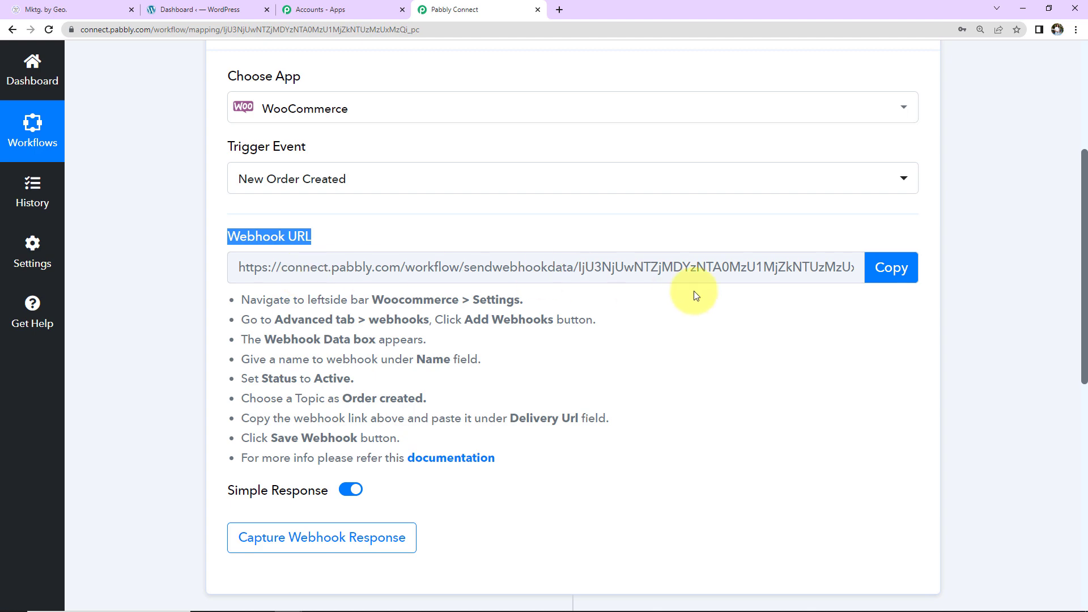
pyautogui.click(906, 273)
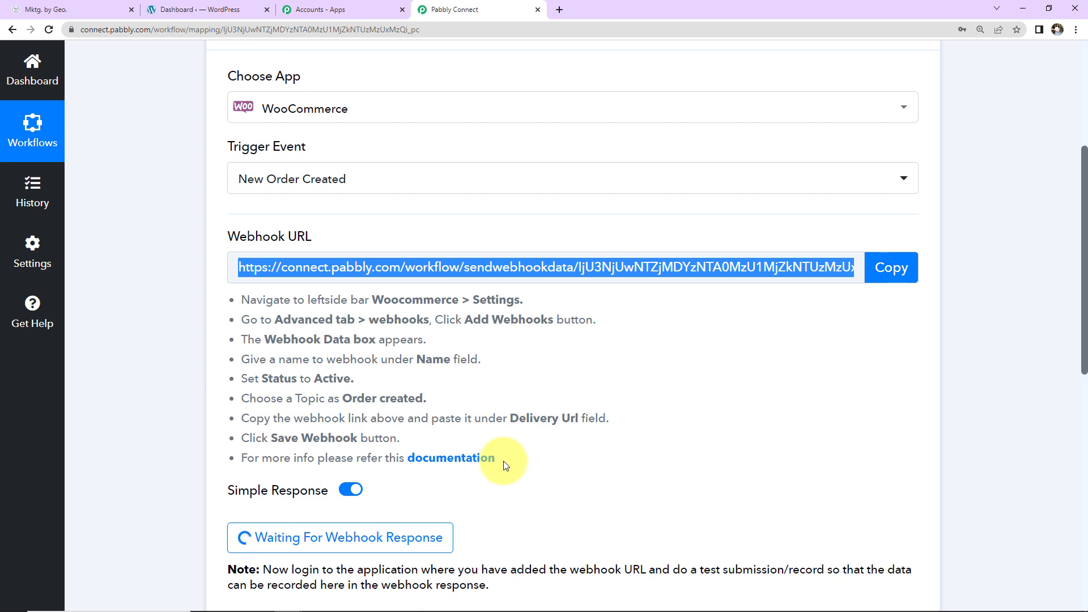
pyautogui.click(220, 8)
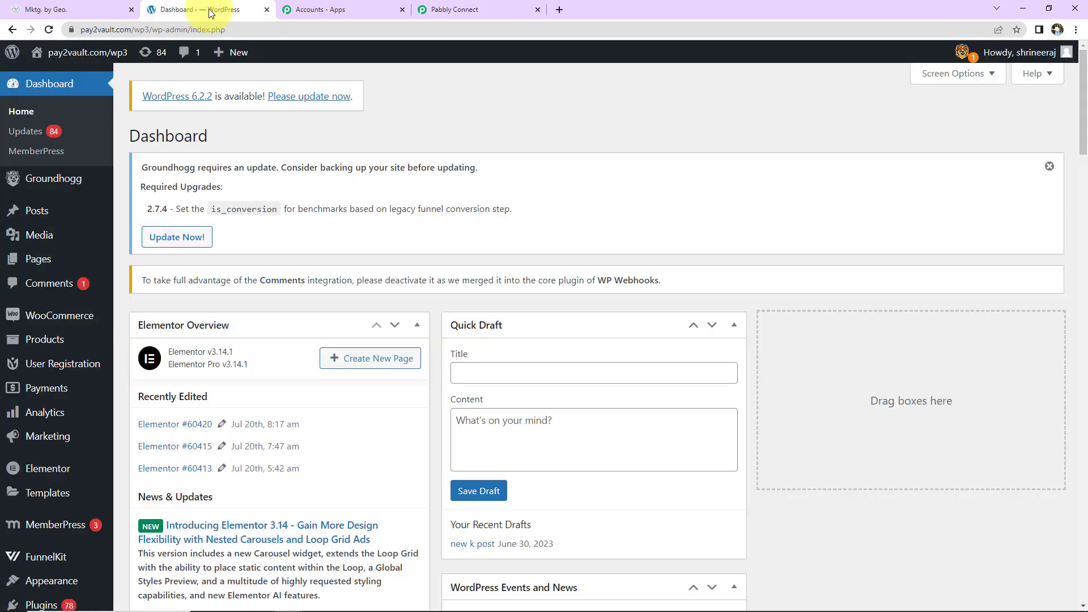
# Open the Webhooks section of WooCommerce's Advanced settings and start adding a webhook.
pyautogui.moveTo(67, 315)
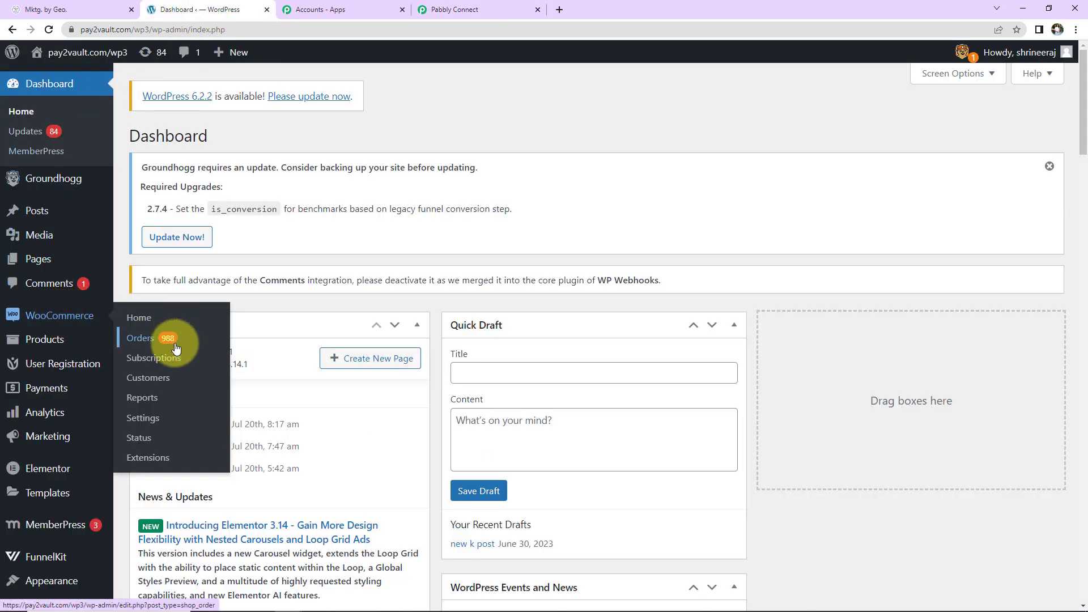
pyautogui.click(144, 424)
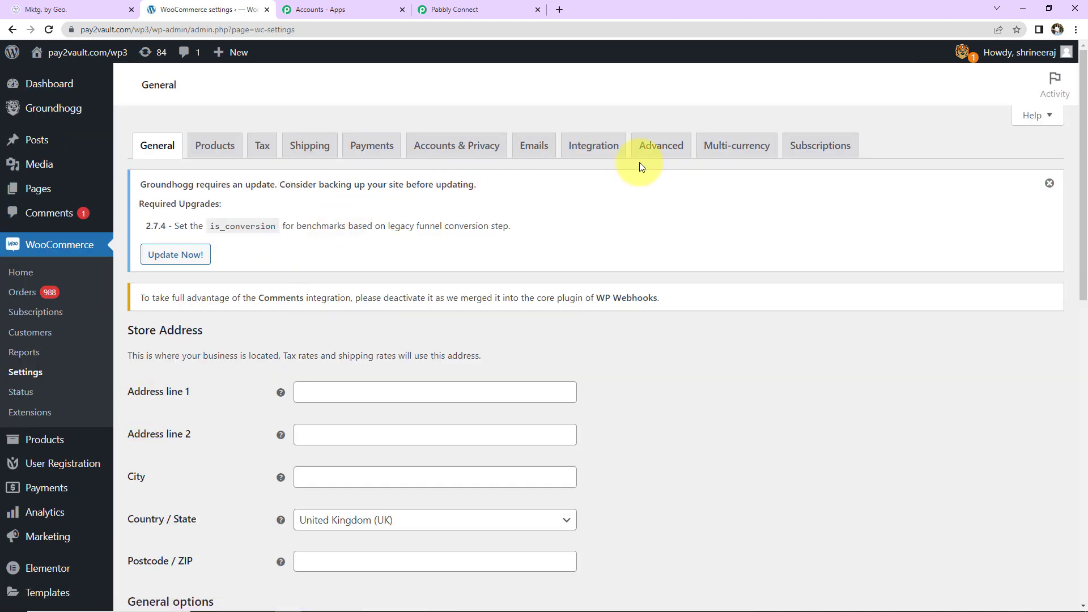
pyautogui.click(656, 148)
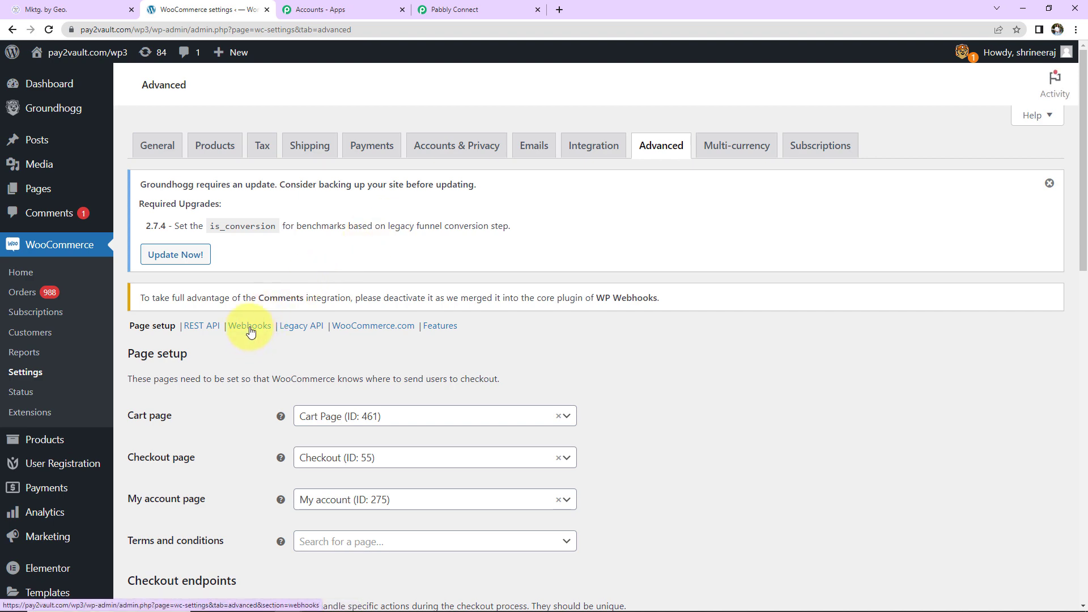
pyautogui.click(250, 331)
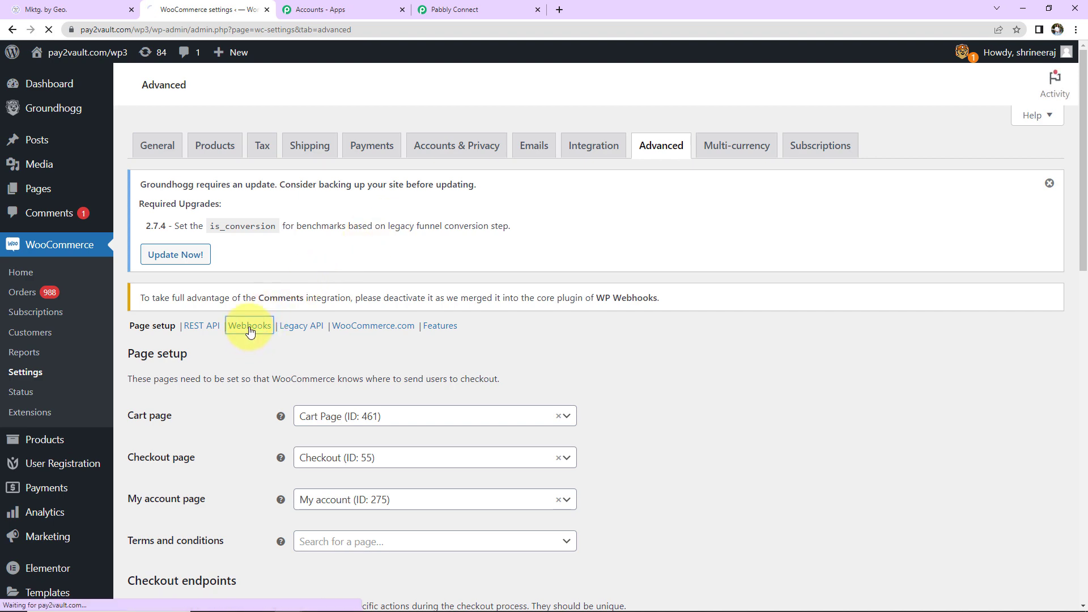
pyautogui.scroll(-3, 884, 225)
pyautogui.hotkey('ctrl', '+')
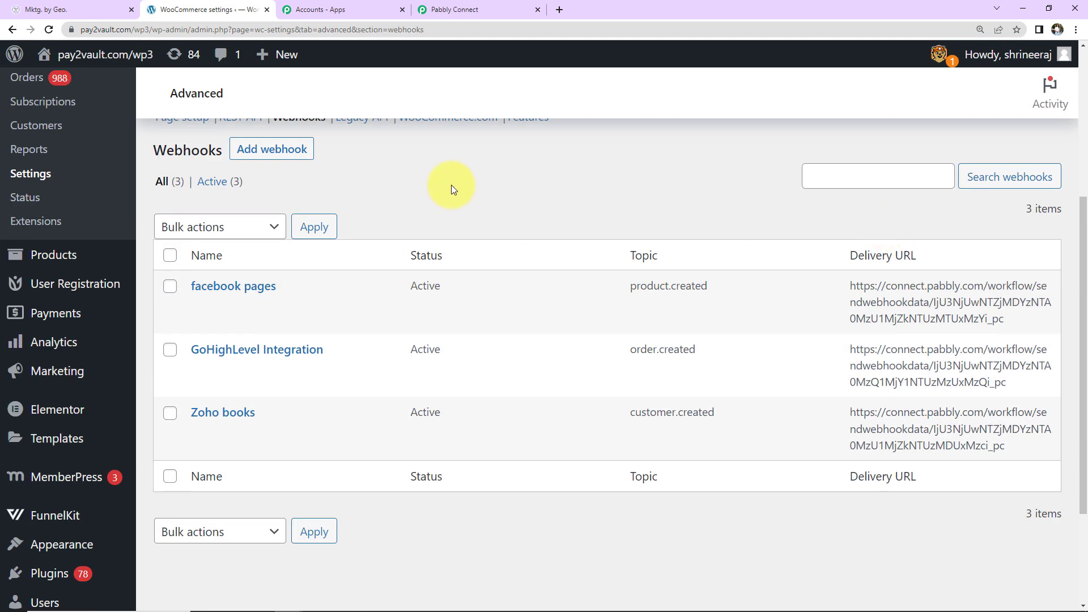
pyautogui.click(276, 150)
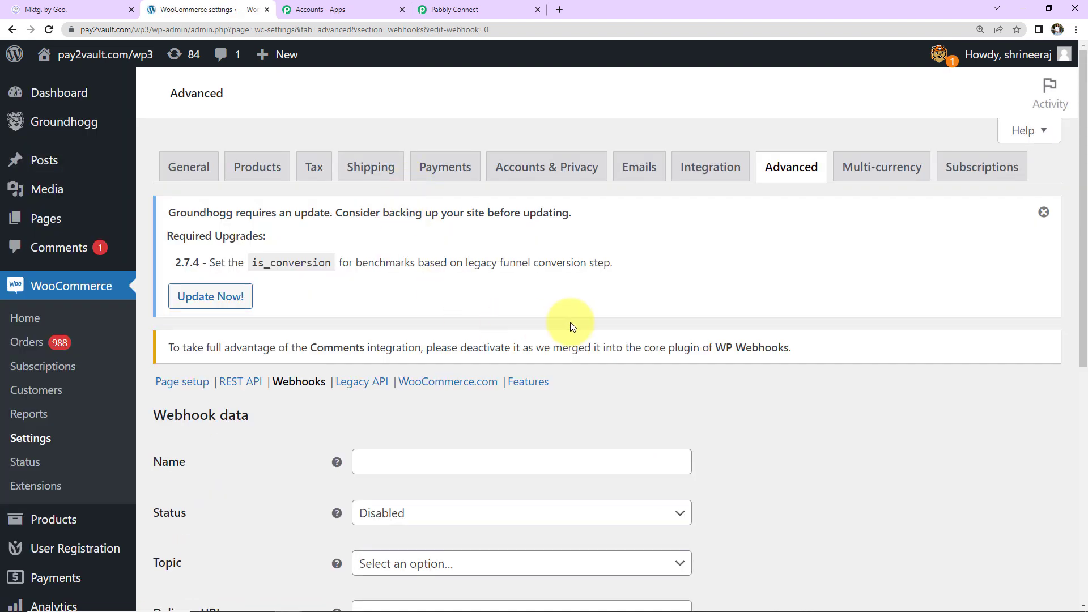
# Fill the webhook: name New Integration Test, status Active, topic Order created, Pabbly delivery URL.
pyautogui.scroll(-2, 570, 308)
pyautogui.scroll(-2, 490, 300)
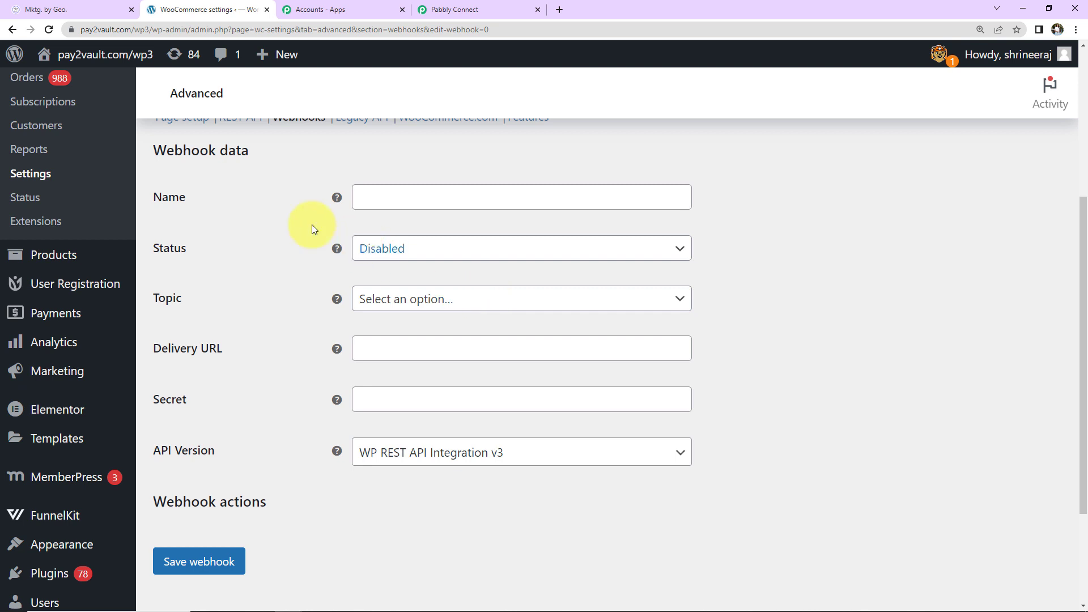
pyautogui.click(451, 201)
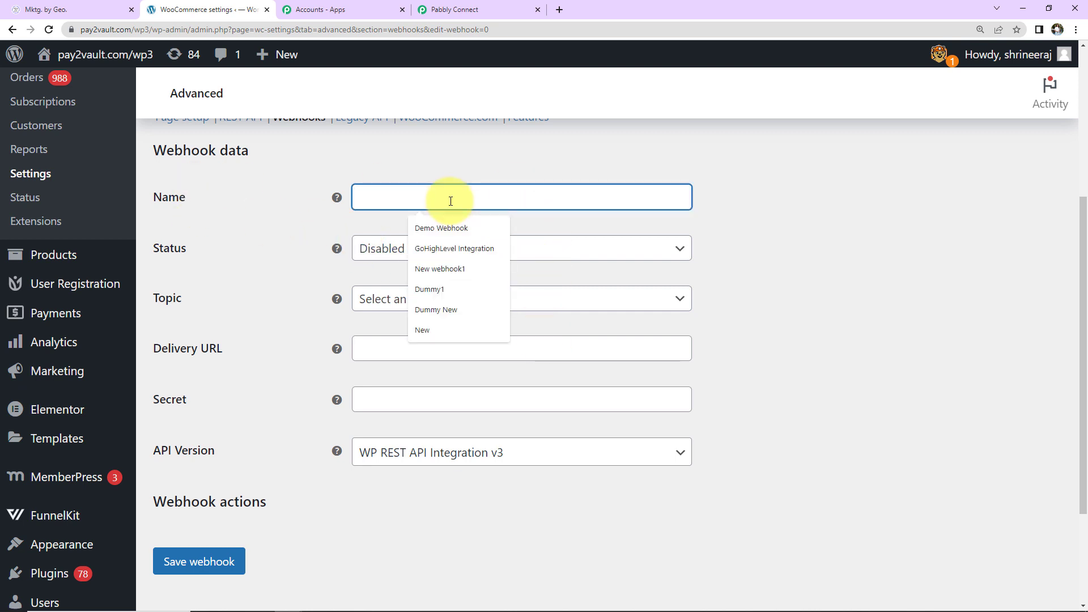
pyautogui.write('New Integration Test')
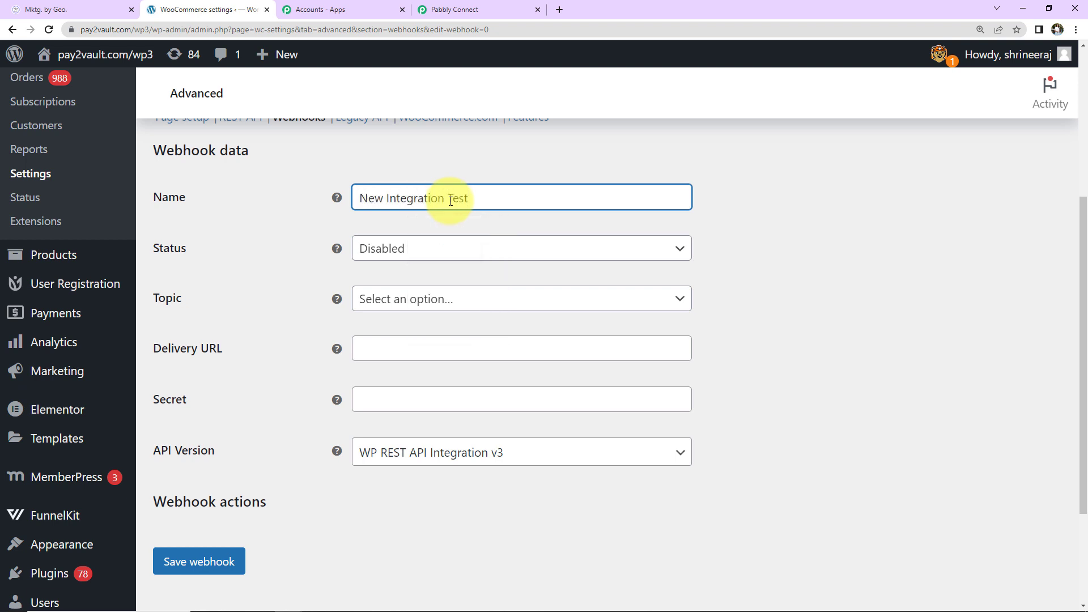
pyautogui.click(418, 248)
pyautogui.click(398, 275)
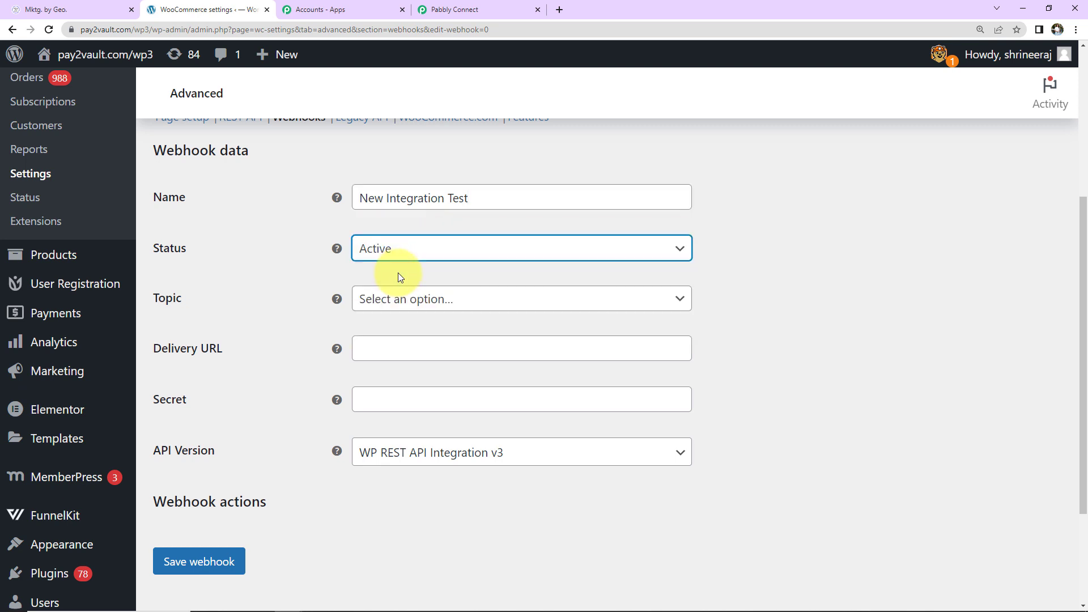
pyautogui.click(413, 312)
pyautogui.scroll(-3, 418, 427)
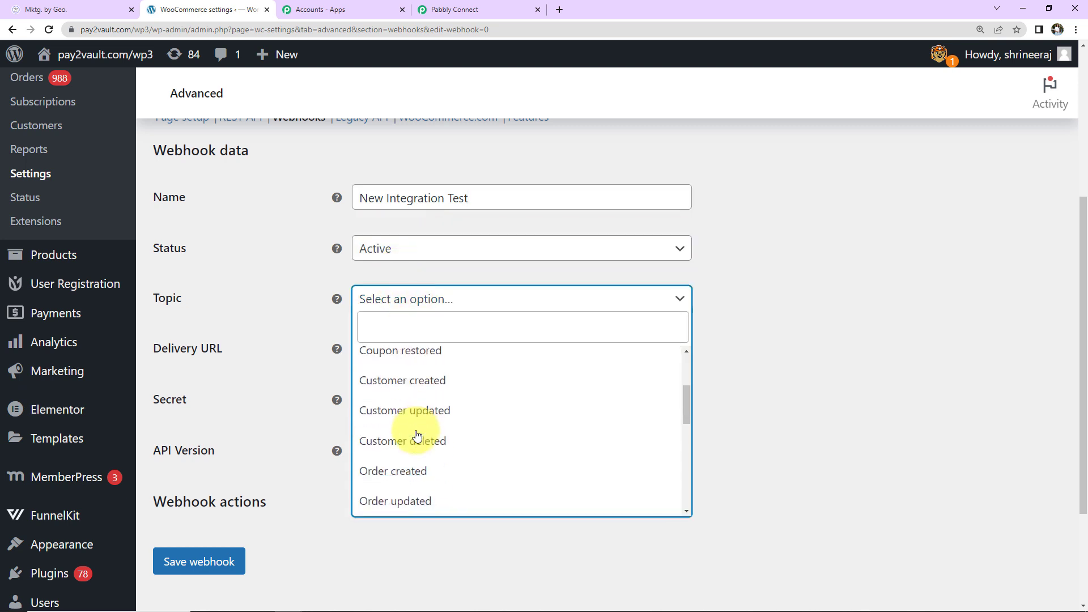
pyautogui.click(382, 471)
pyautogui.click(399, 353)
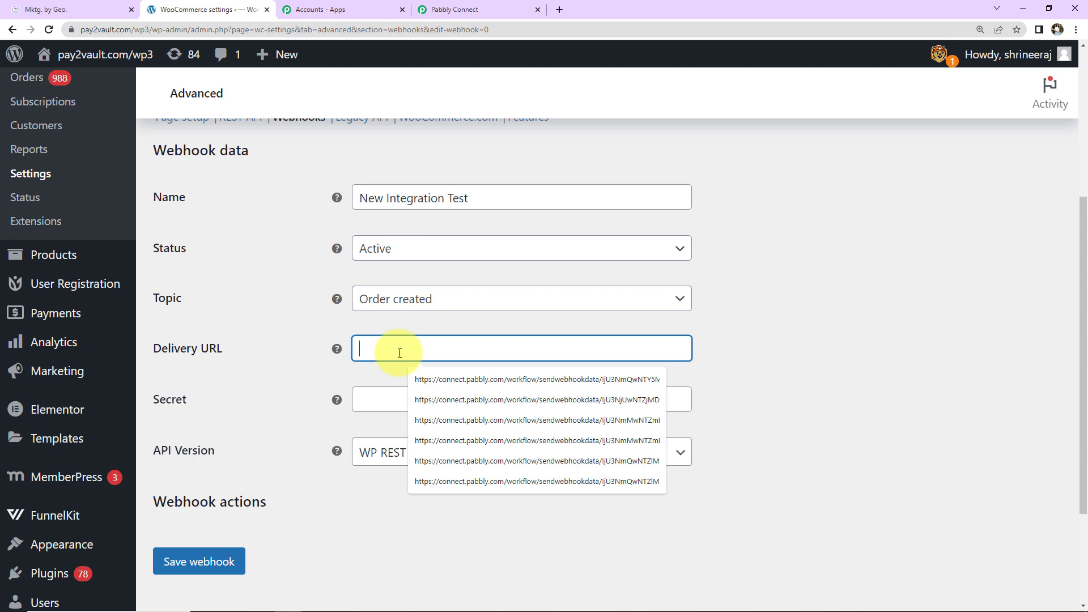
pyautogui.hotkey('ctrl', 'v')
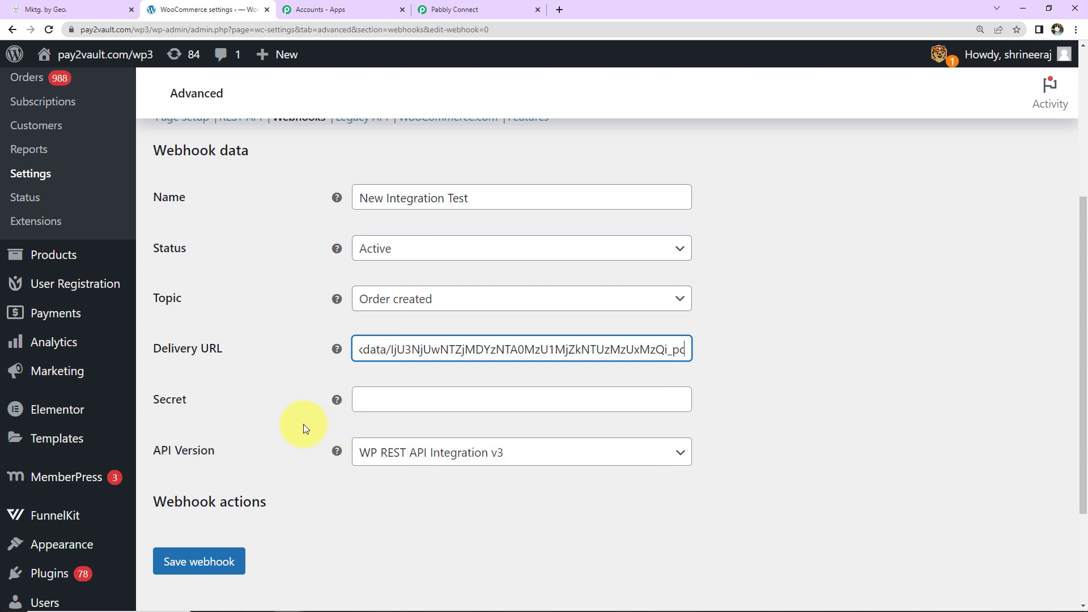
# Save the New Integration Test webhook and return to the Pabbly Connect workflow.
pyautogui.click(217, 572)
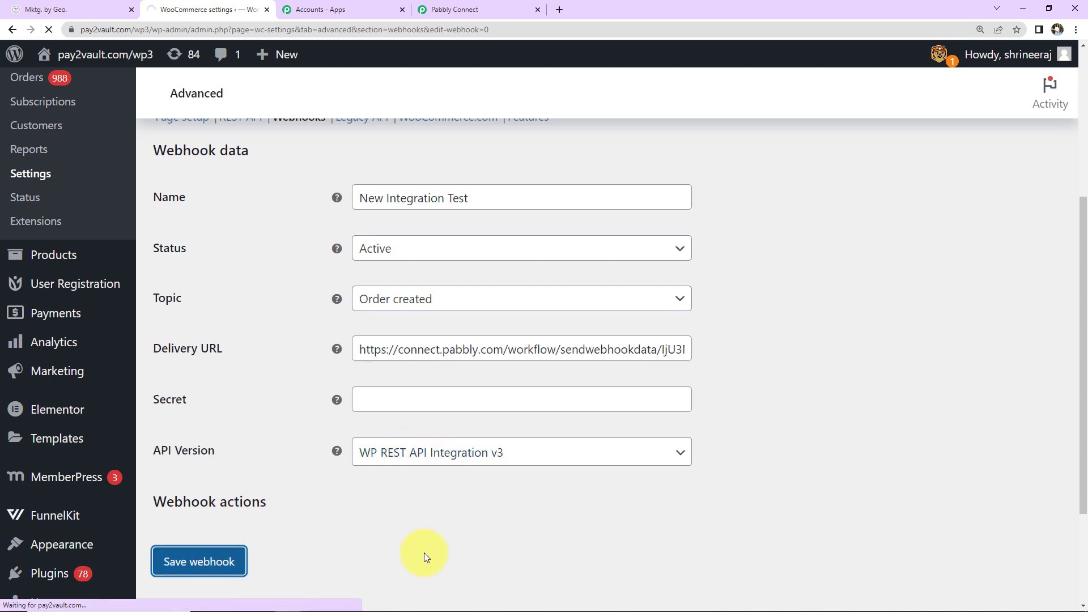
pyautogui.scroll(-10, 548, 420)
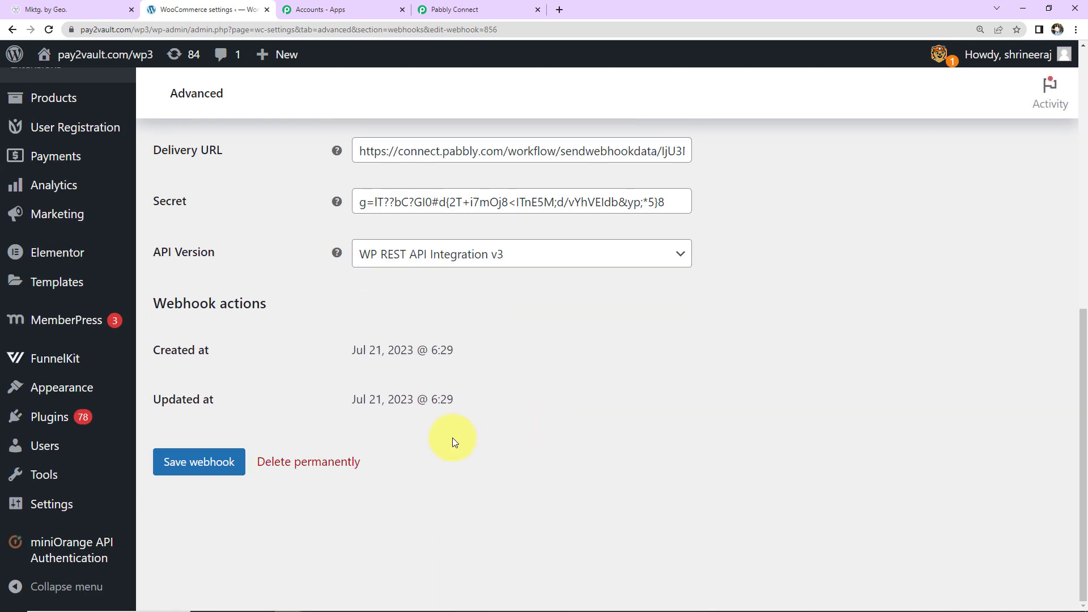
pyautogui.click(171, 468)
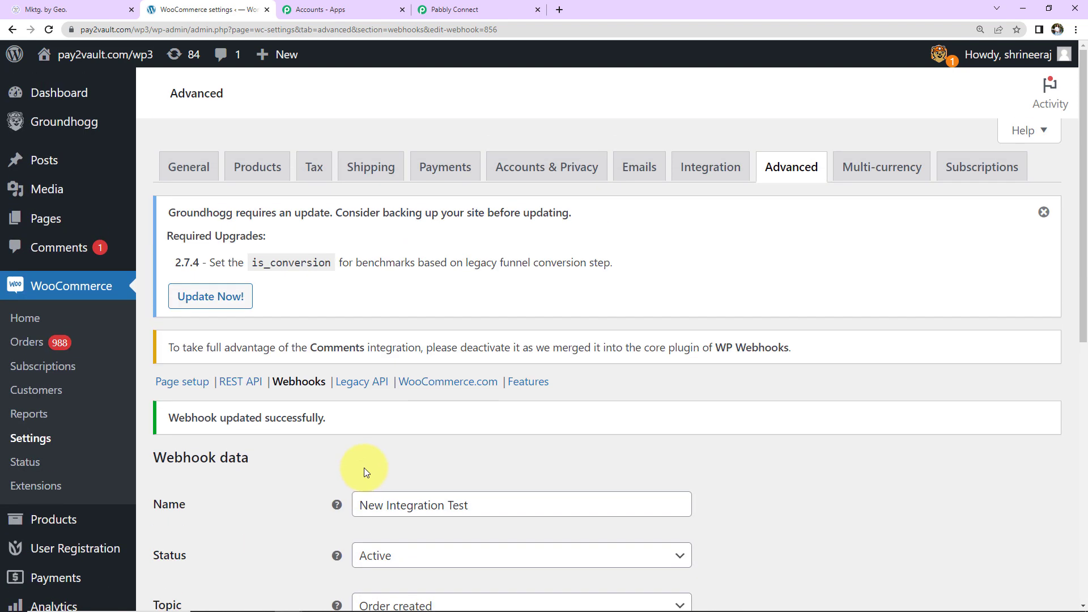
pyautogui.click(444, 17)
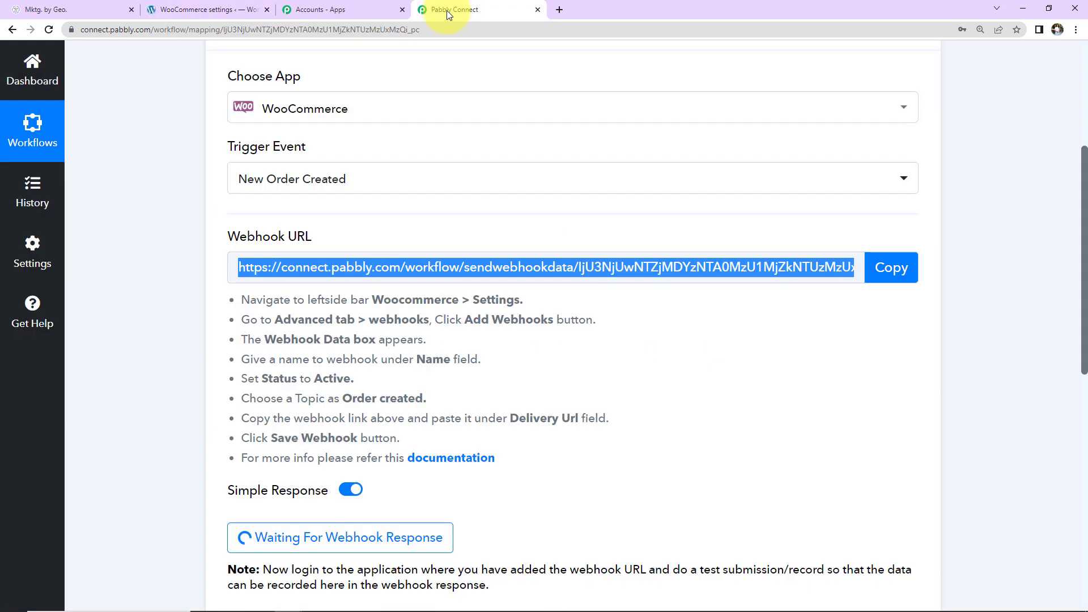
# Re-capture the webhook response in Pabbly, then return to the WooCommerce webhook page.
pyautogui.scroll(-3, 590, 369)
pyautogui.click(348, 406)
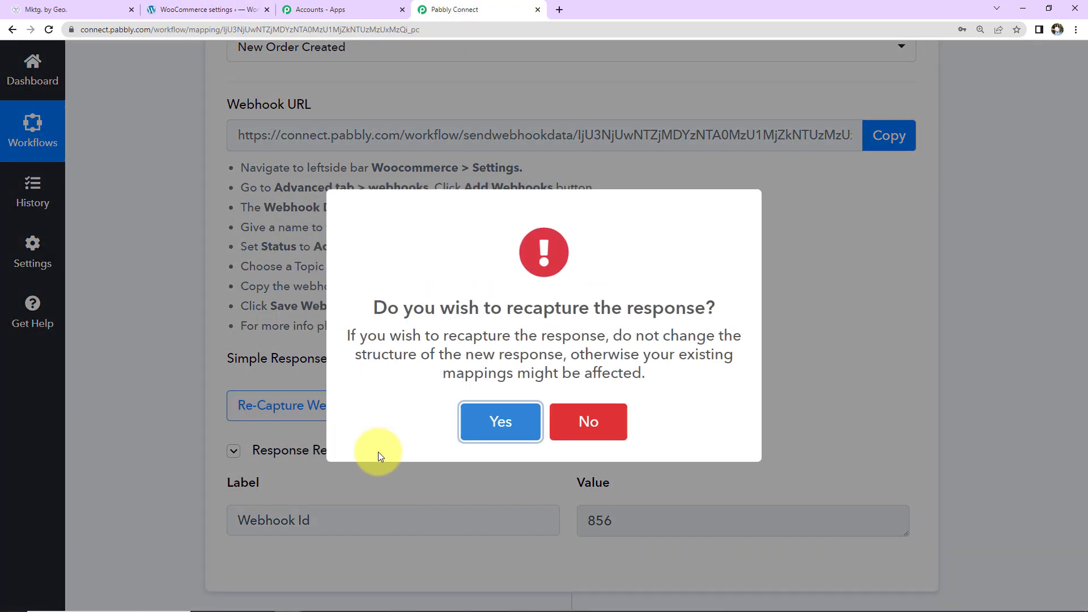
pyautogui.click(483, 423)
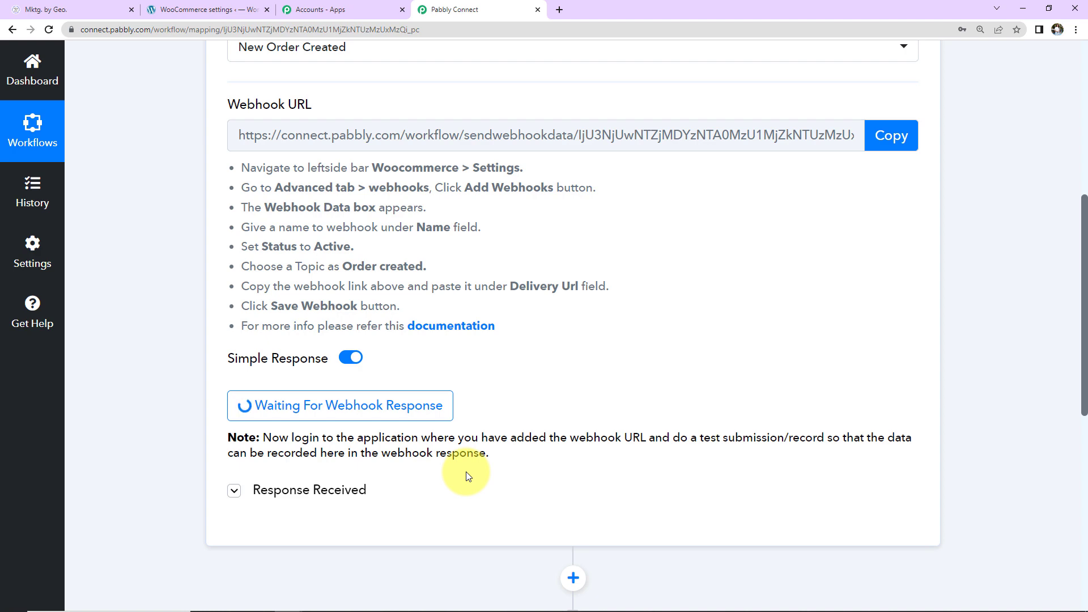
pyautogui.click(192, 11)
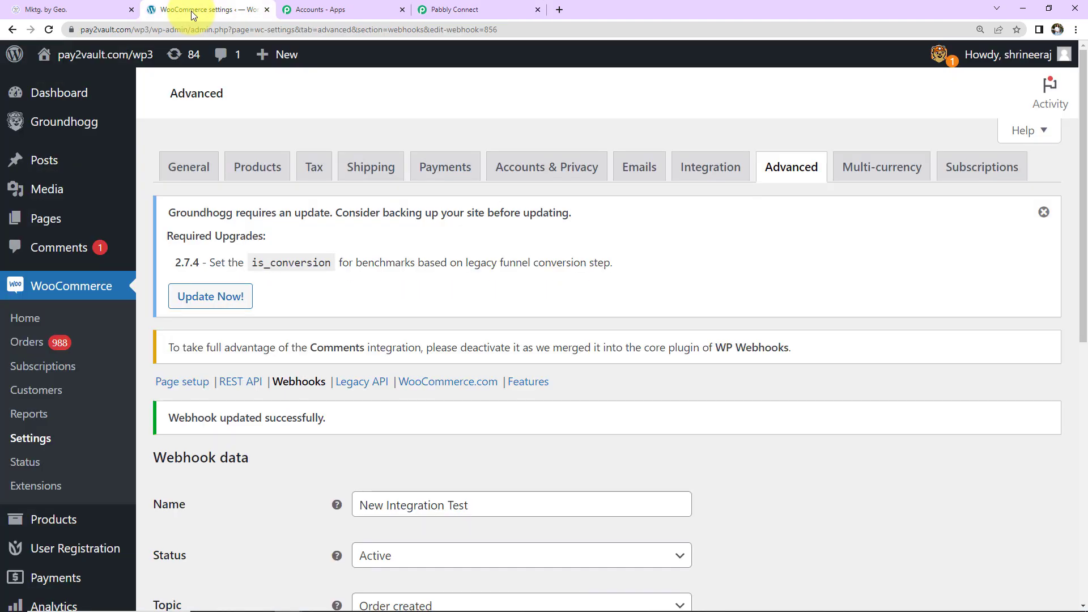
# Open the WooCommerce store in a private window and close the leftover Checkout tab.
pyautogui.moveTo(91, 54)
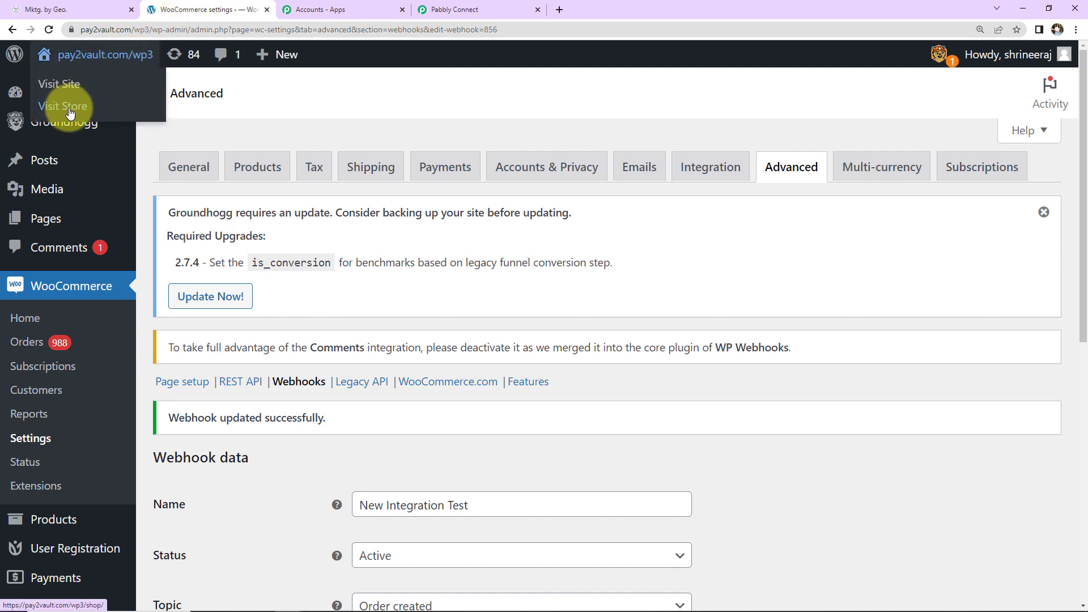
pyautogui.rightClick(71, 113)
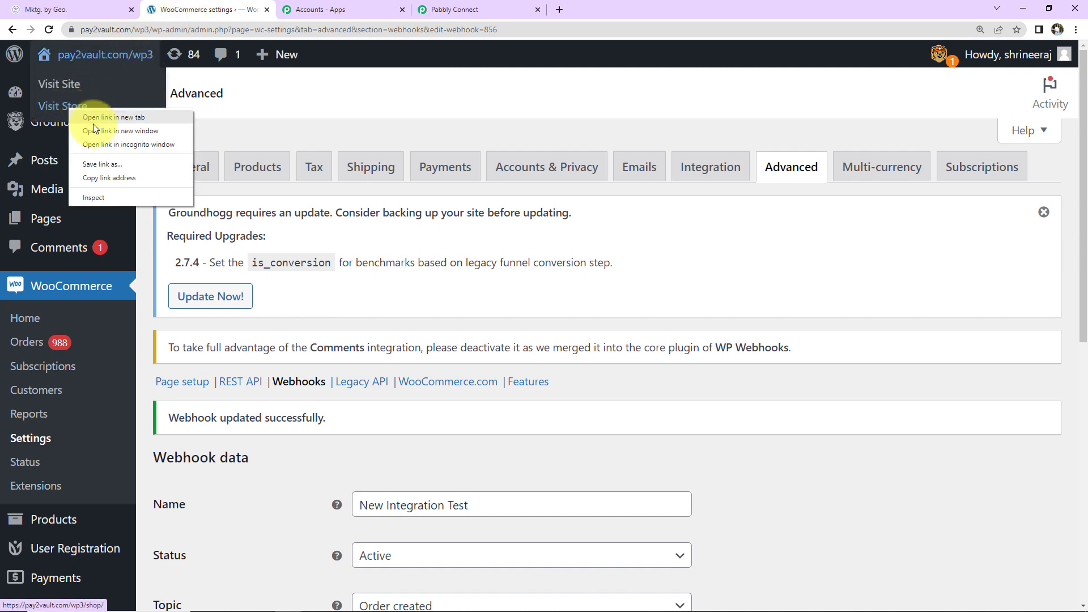
pyautogui.click(103, 144)
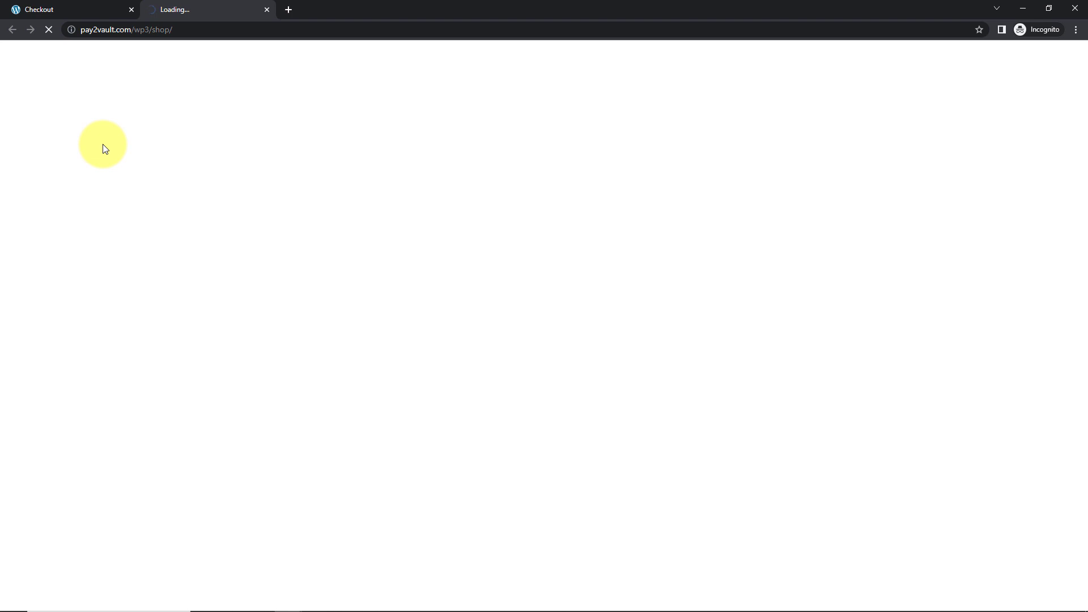
pyautogui.click(132, 9)
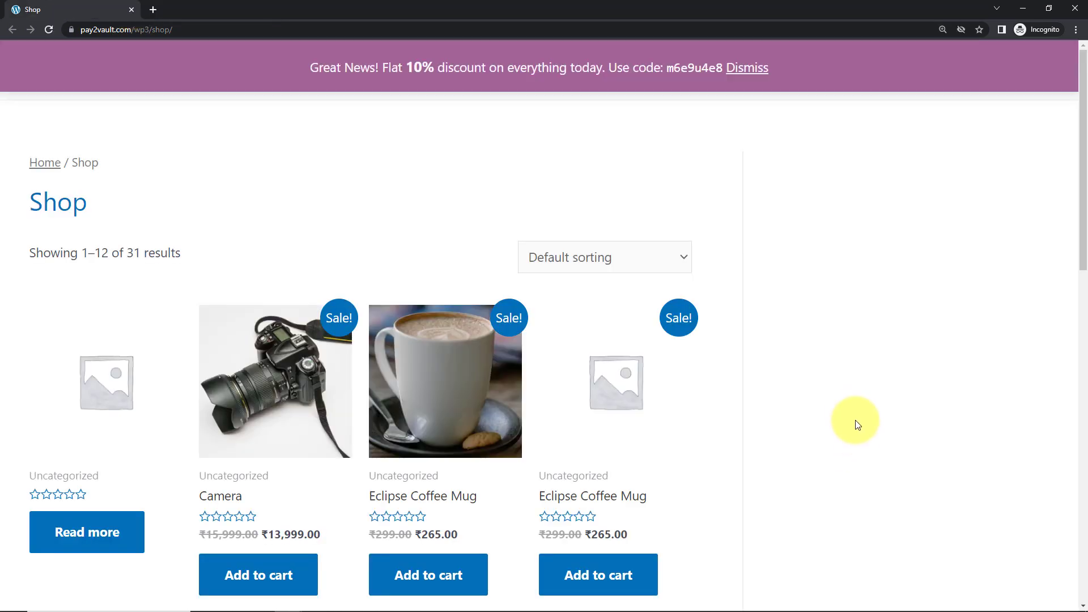
# Add the Camera to the cart and proceed to checkout at ₹13,999.00.
pyautogui.scroll(-5, 849, 411)
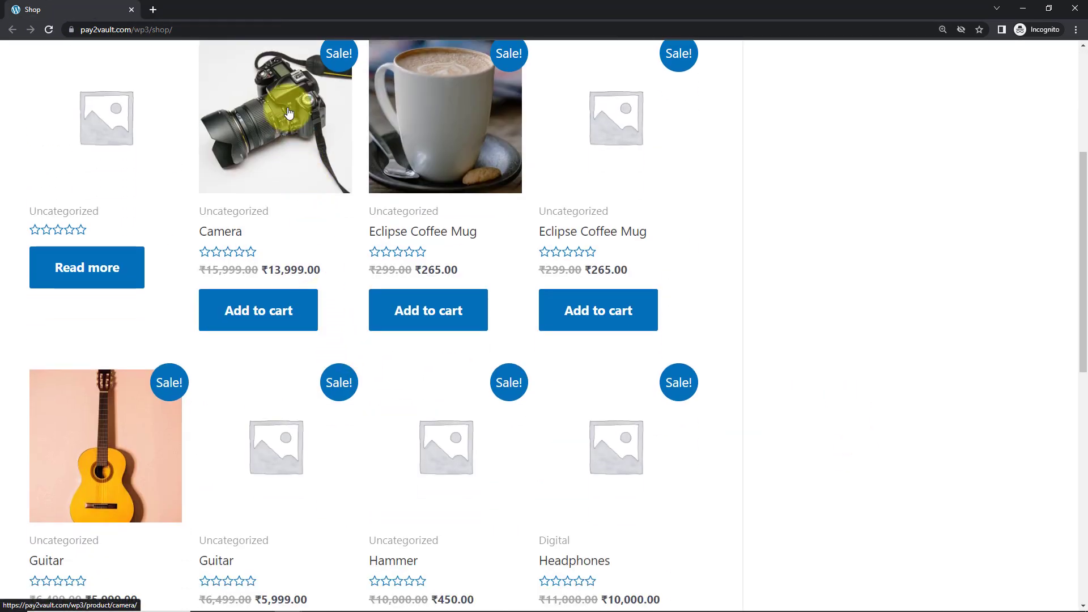
pyautogui.click(272, 311)
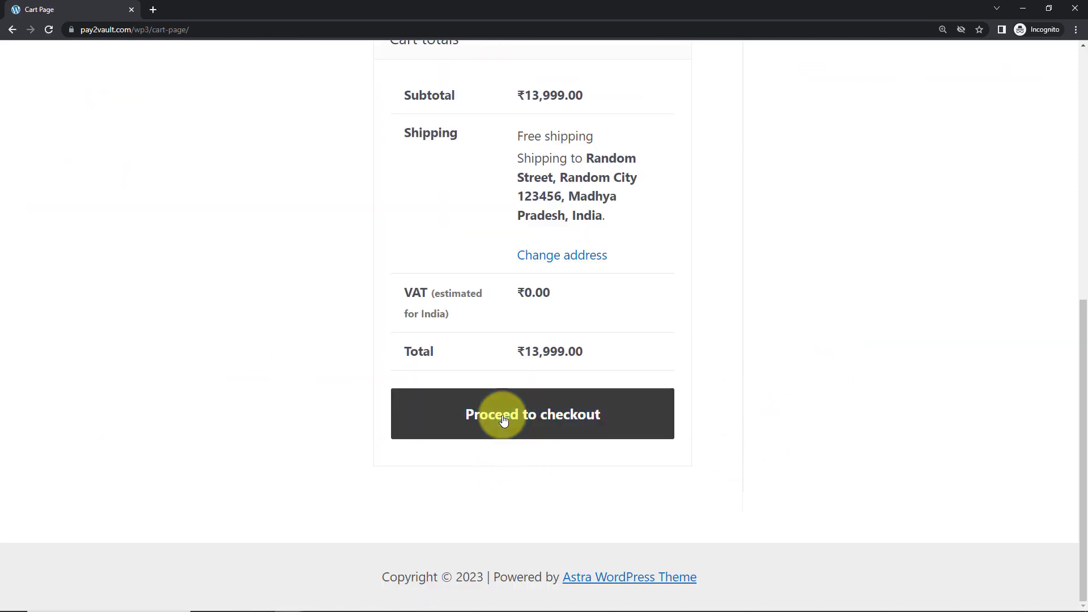
pyautogui.click(504, 418)
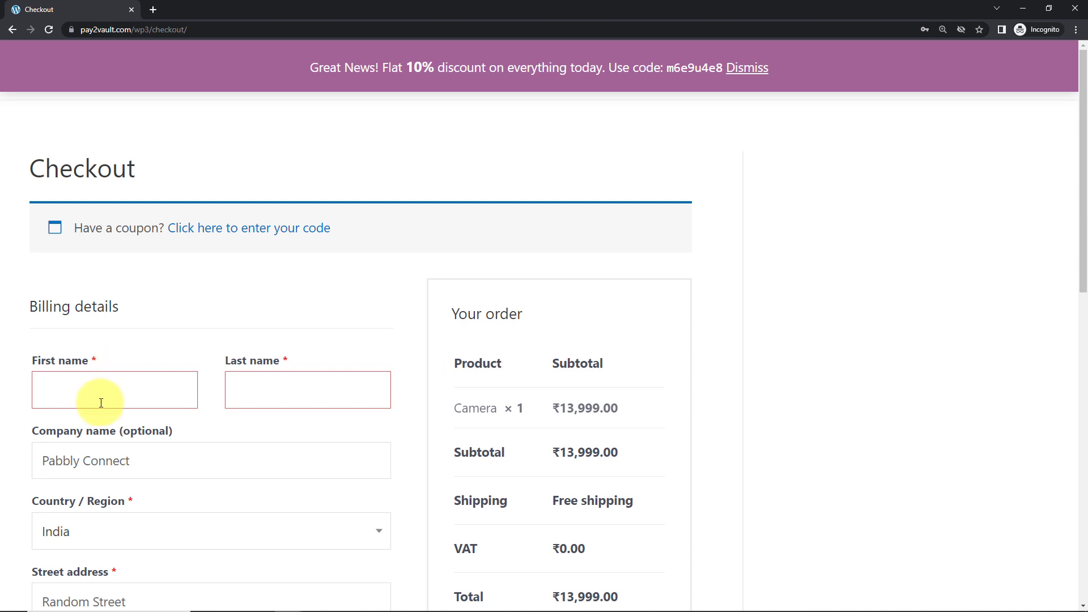
# Enter new billing first and last names on the checkout form.
pyautogui.click(99, 398)
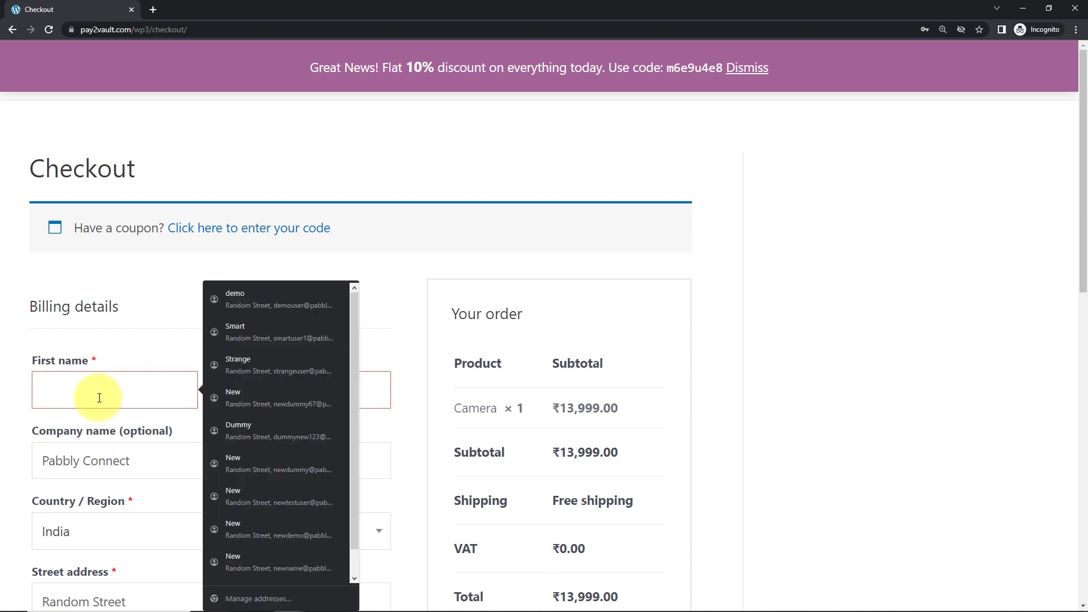
pyautogui.write('Test')
pyautogui.click(253, 391)
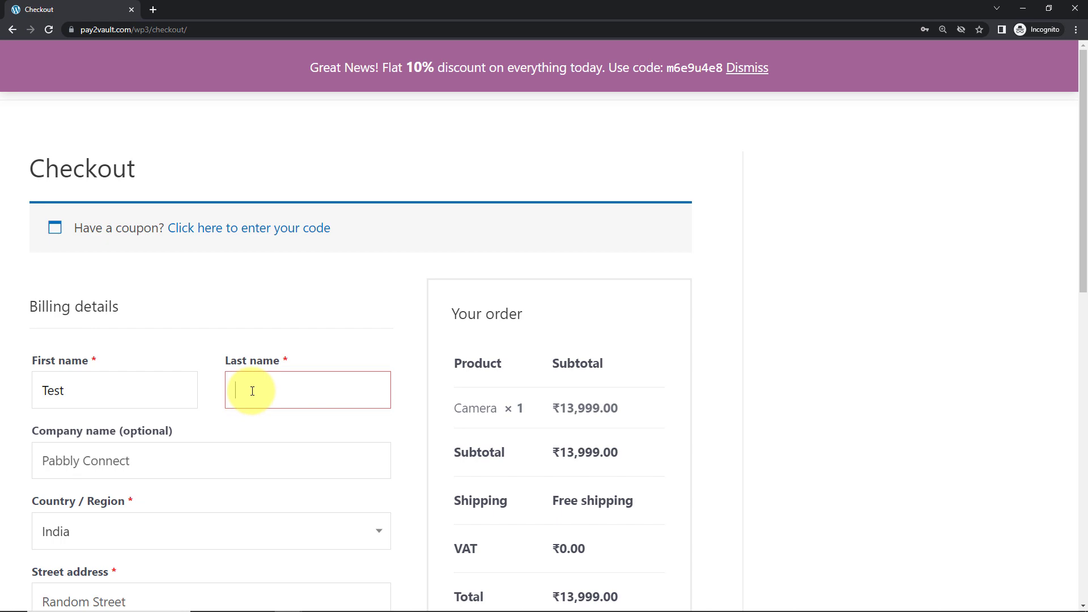
pyautogui.write('Person')
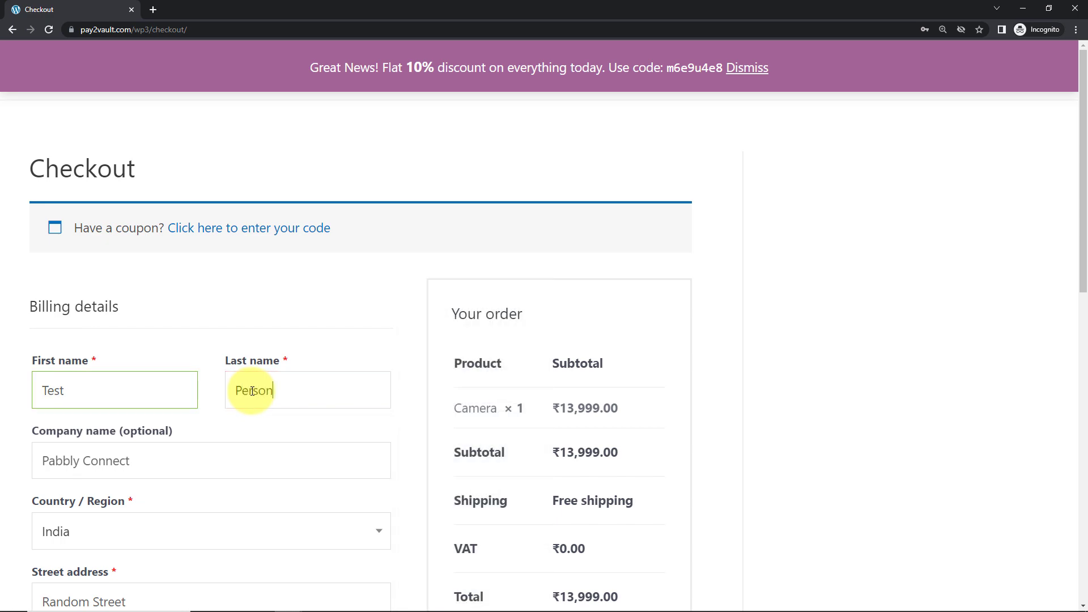
# Prefix the billing e-mail with a new username and place the cash-on-delivery order.
pyautogui.scroll(-2, 252, 391)
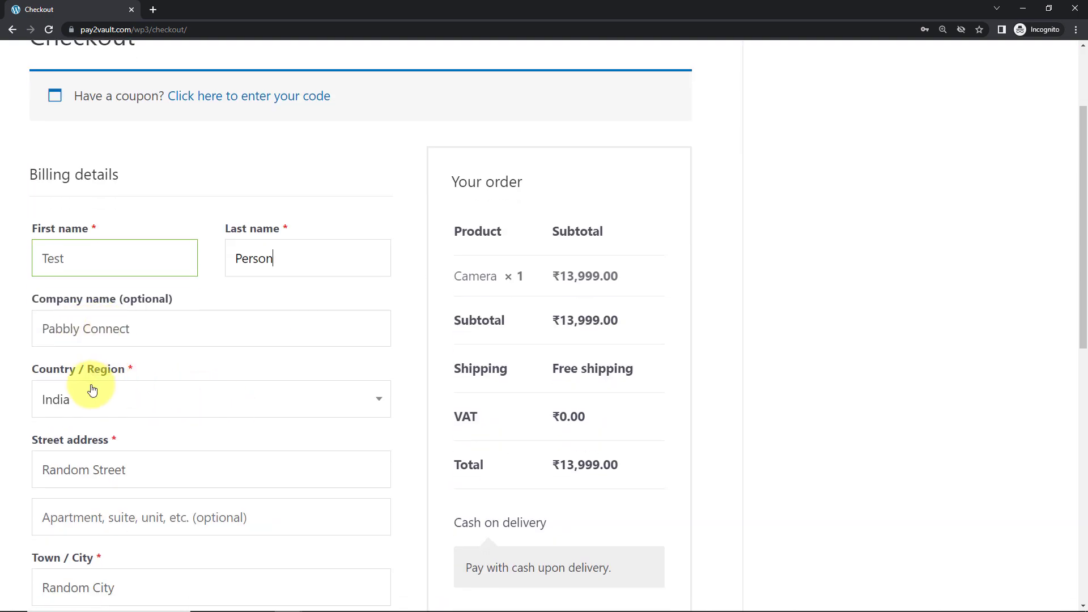
pyautogui.scroll(-2, 107, 369)
pyautogui.scroll(-2, 57, 340)
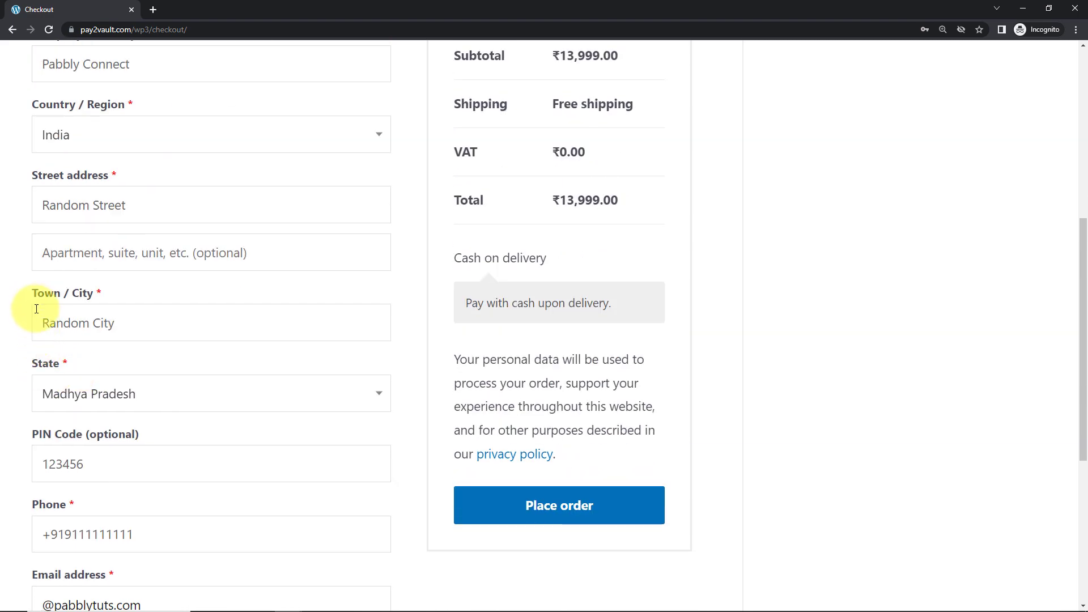
pyautogui.scroll(-2, 68, 320)
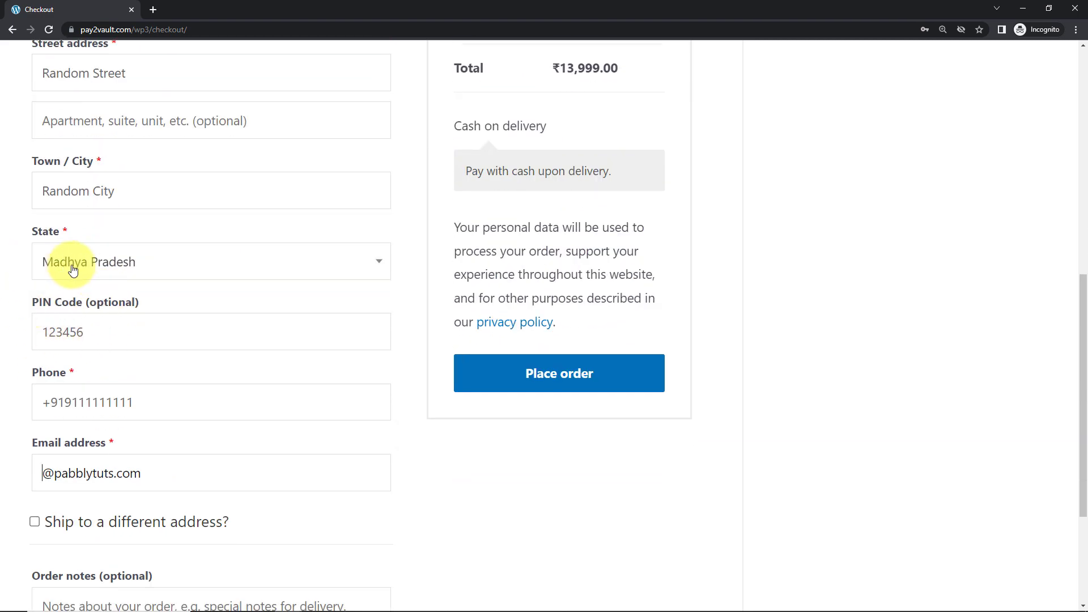
pyautogui.click(43, 473)
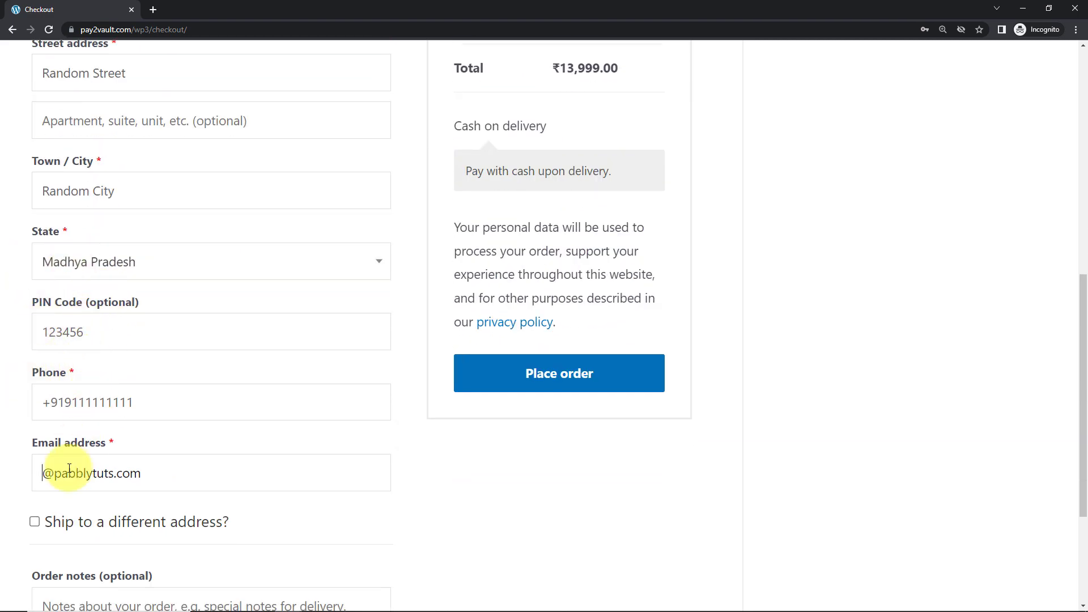
pyautogui.write('newperson')
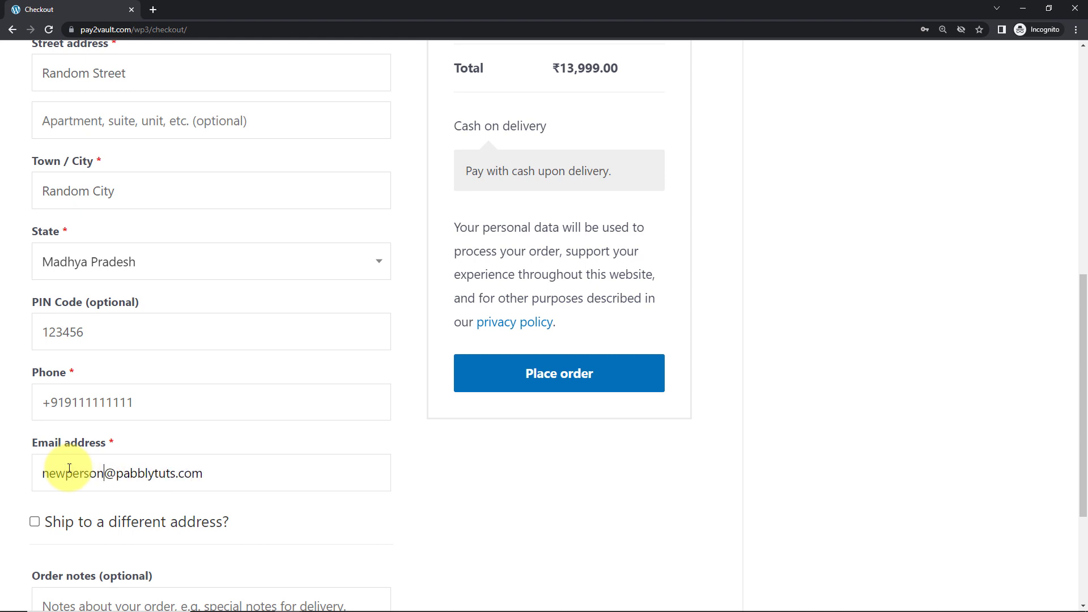
pyautogui.click(600, 387)
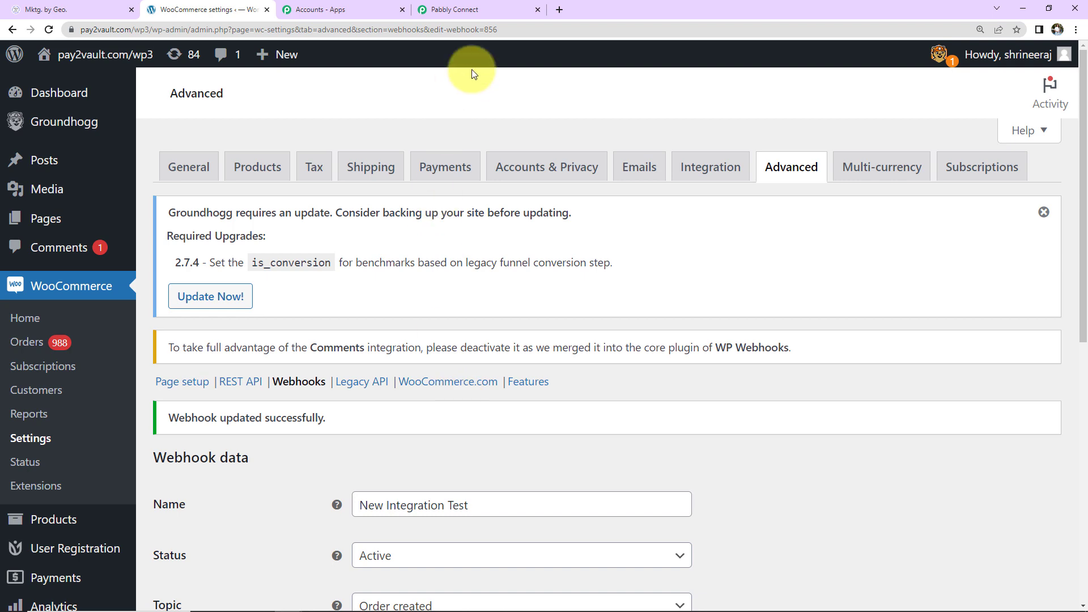
# In Pabbly Connect, review the Response Received fields: Total 13999.00, processing, Free shipping, Cash on delivery.
pyautogui.click(482, 9)
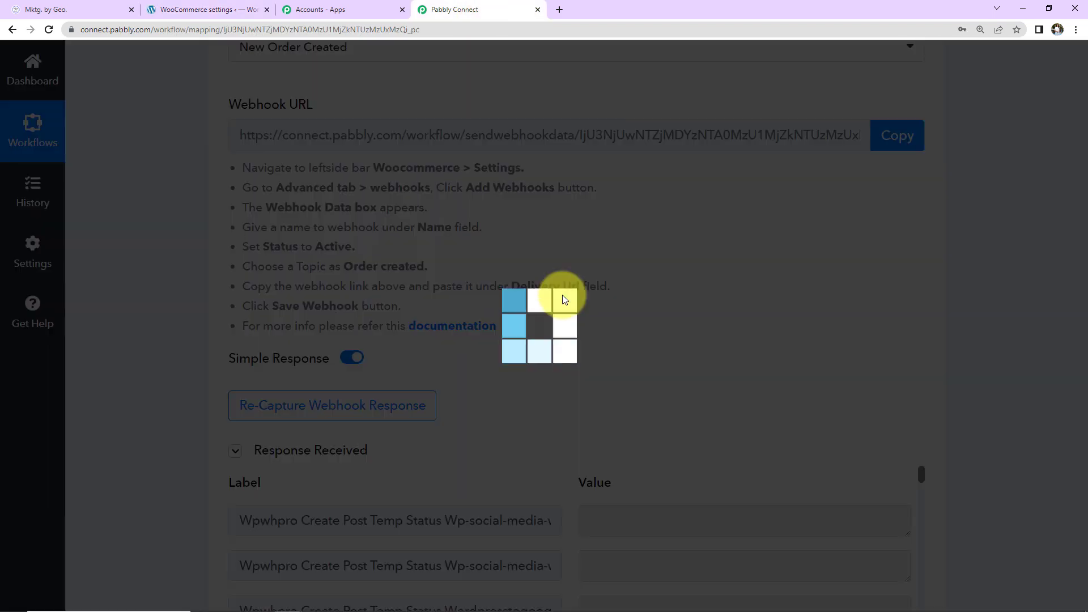
pyautogui.scroll(-7, 958, 340)
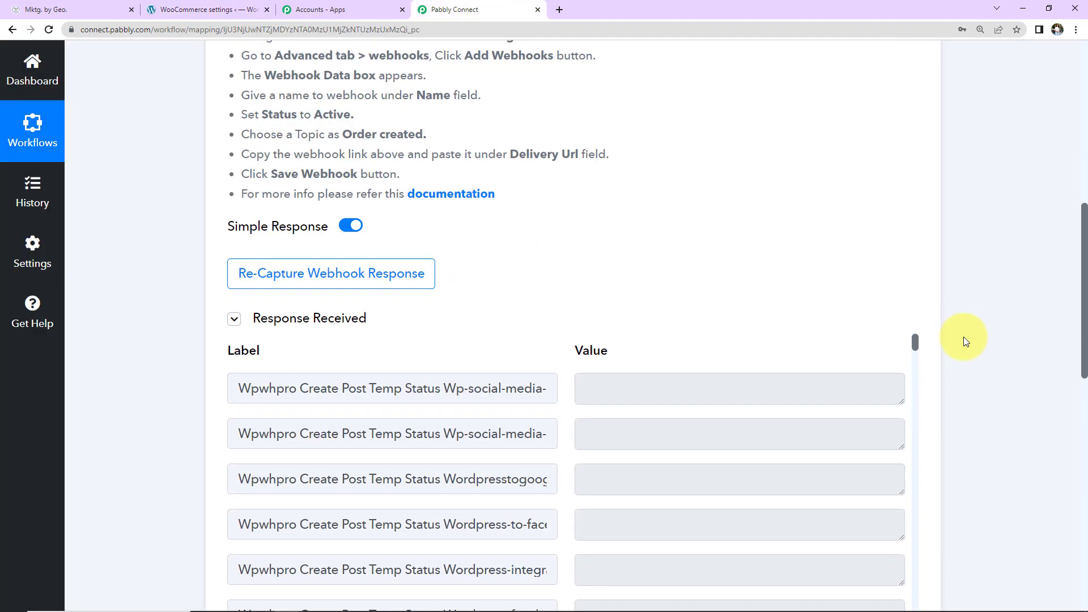
pyautogui.scroll(-8, 796, 309)
pyautogui.scroll(-15, 796, 309)
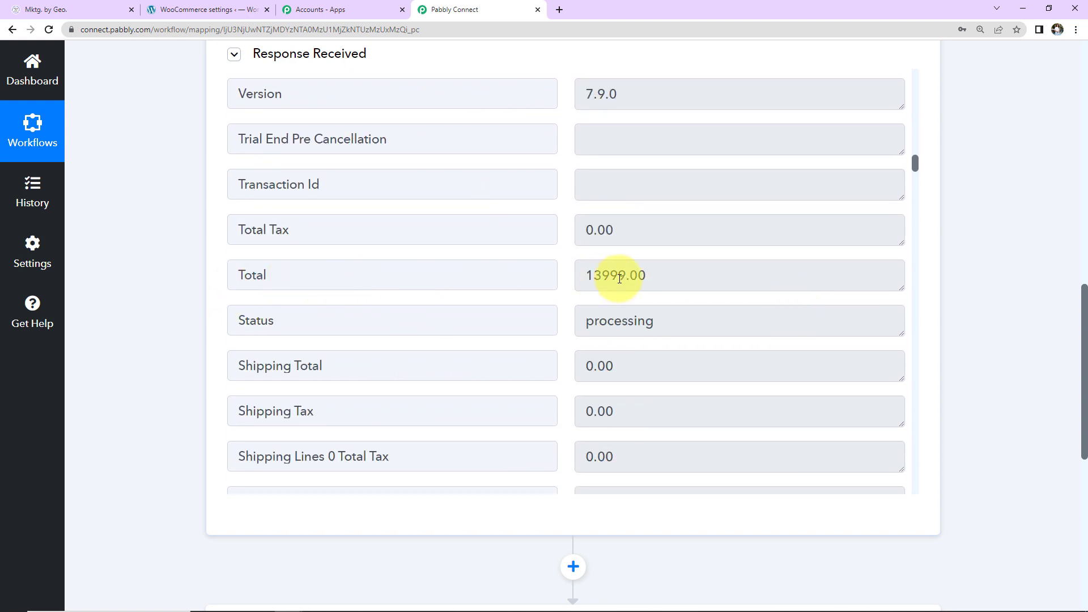
pyautogui.scroll(-5, 692, 313)
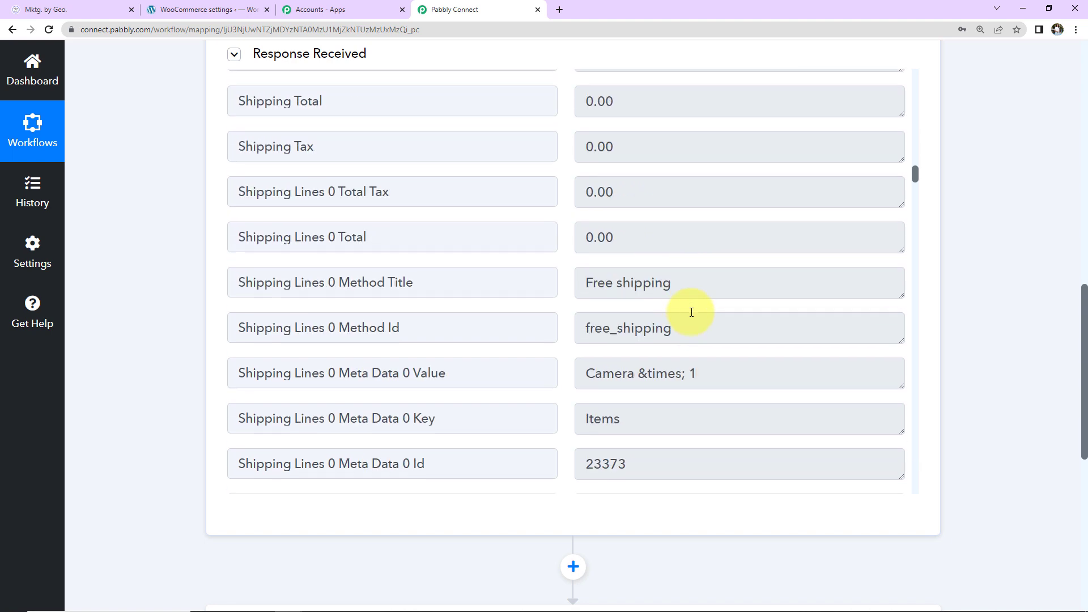
pyautogui.scroll(-2, 692, 312)
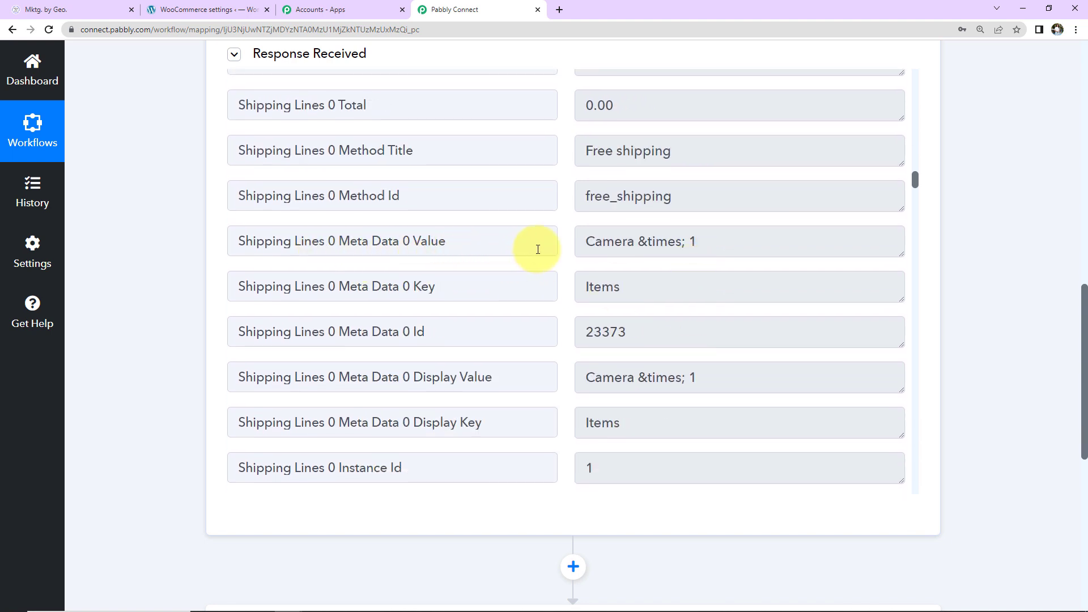
pyautogui.scroll(-2, 680, 292)
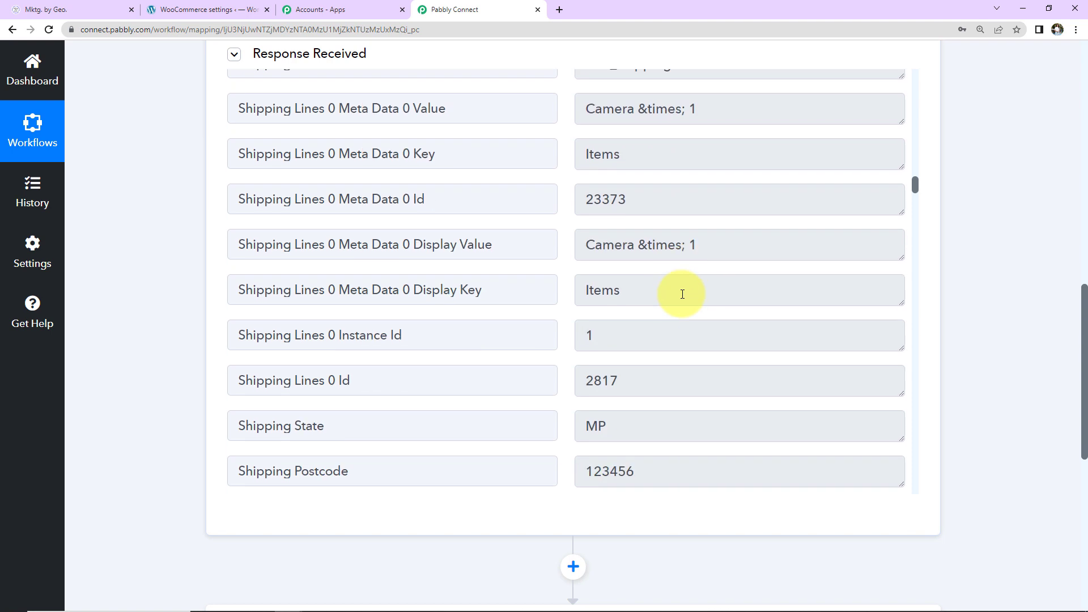
pyautogui.scroll(-4, 682, 294)
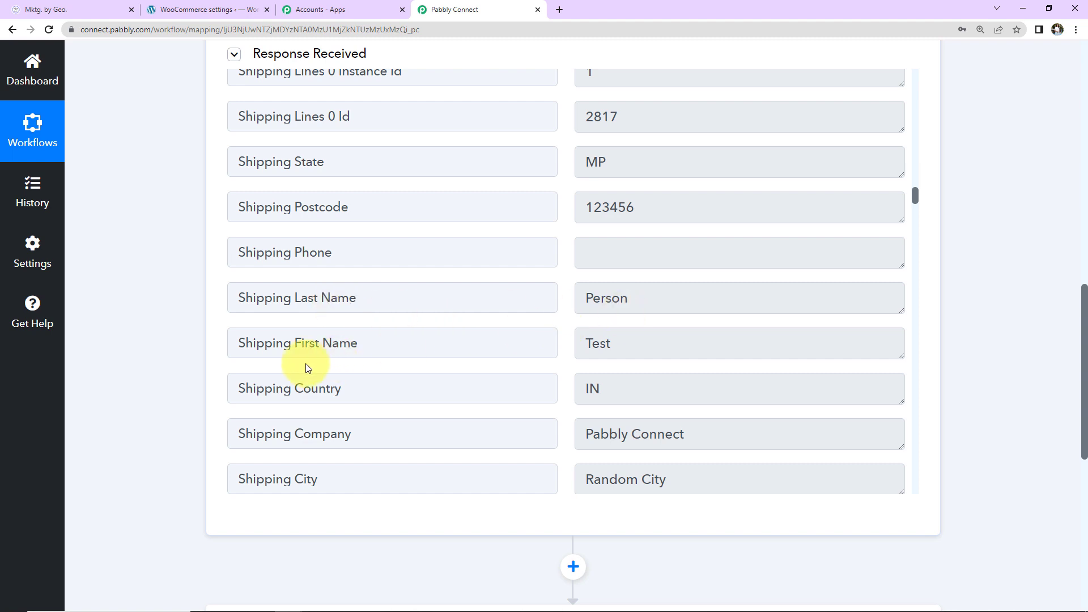
pyautogui.scroll(-2, 742, 377)
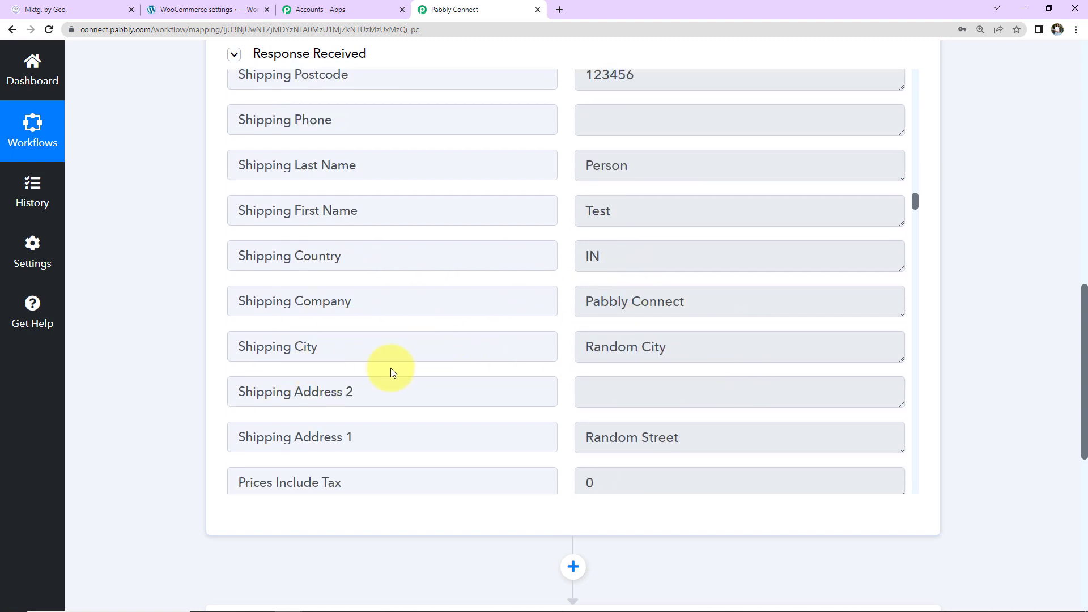
pyautogui.scroll(-4, 726, 360)
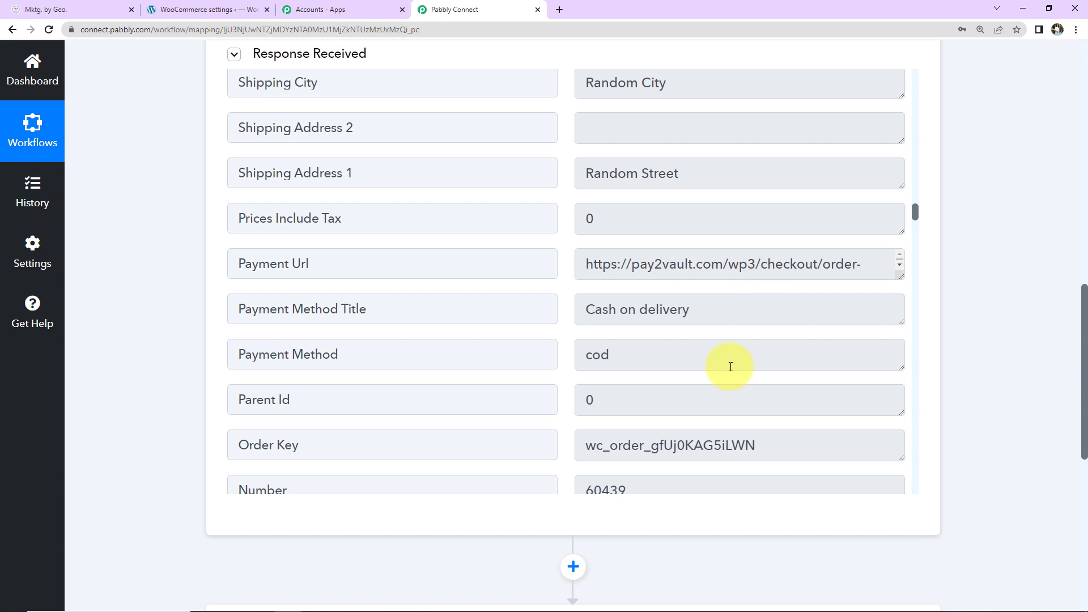
pyautogui.scroll(-5, 730, 363)
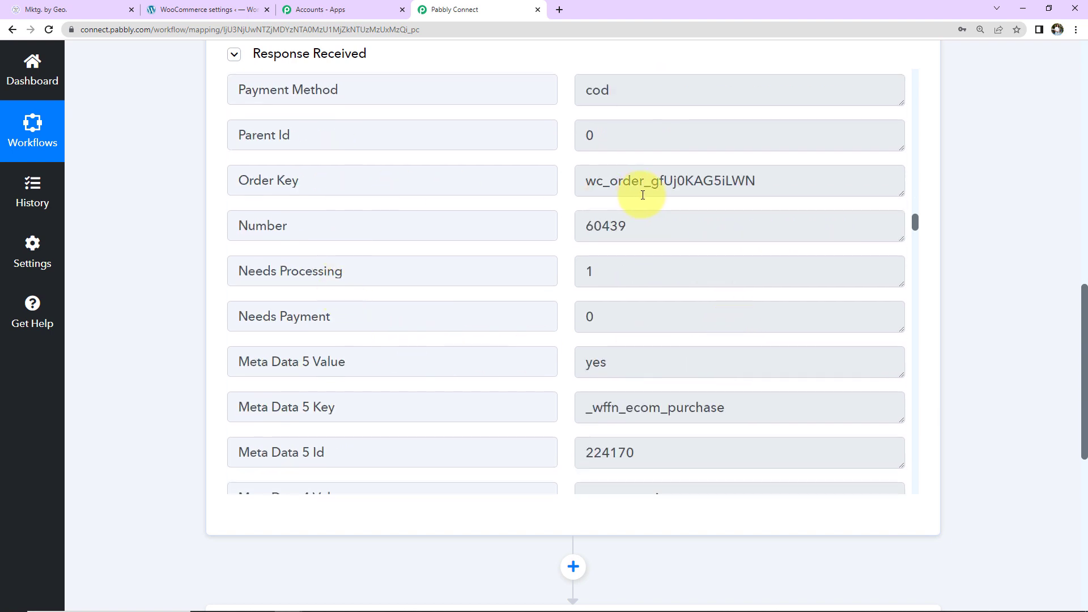
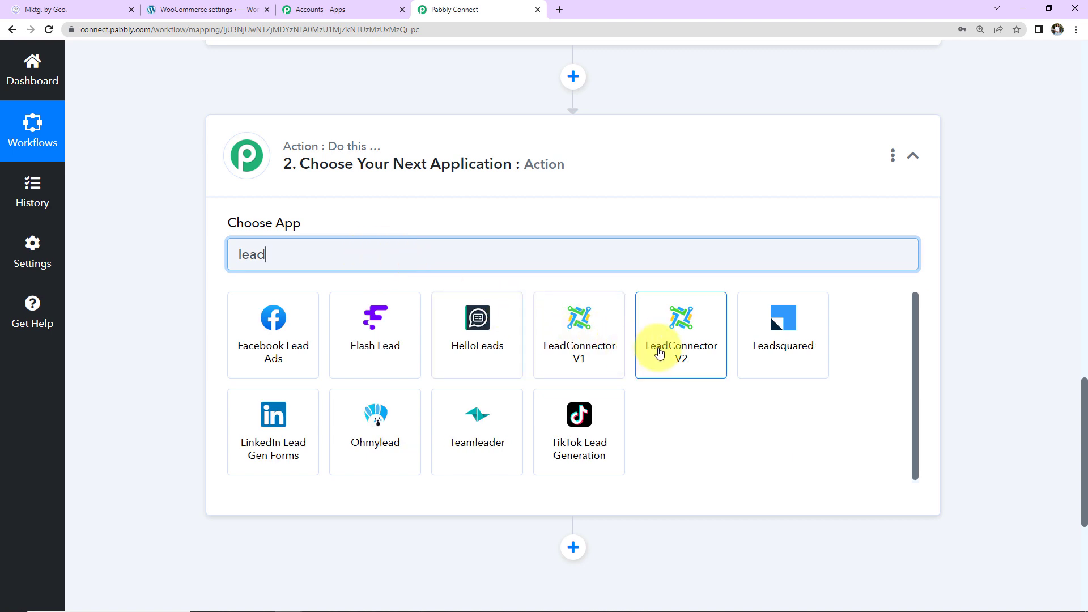
# Set step 2 to LeadConnector V2 with the 'Create or Update a Contact' action event and begin connecting.
pyautogui.click(658, 332)
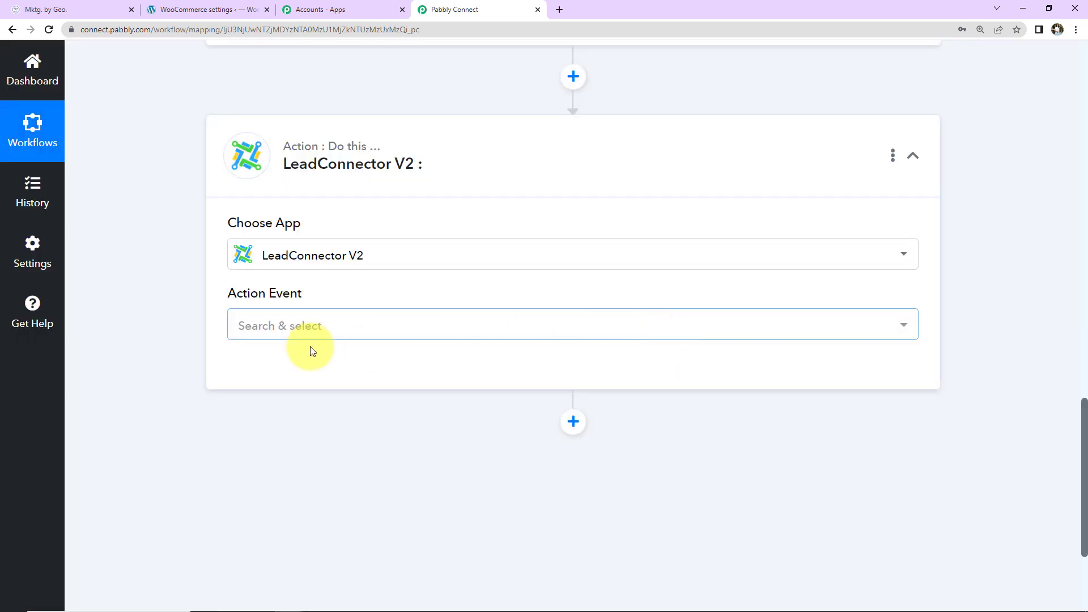
pyautogui.click(279, 329)
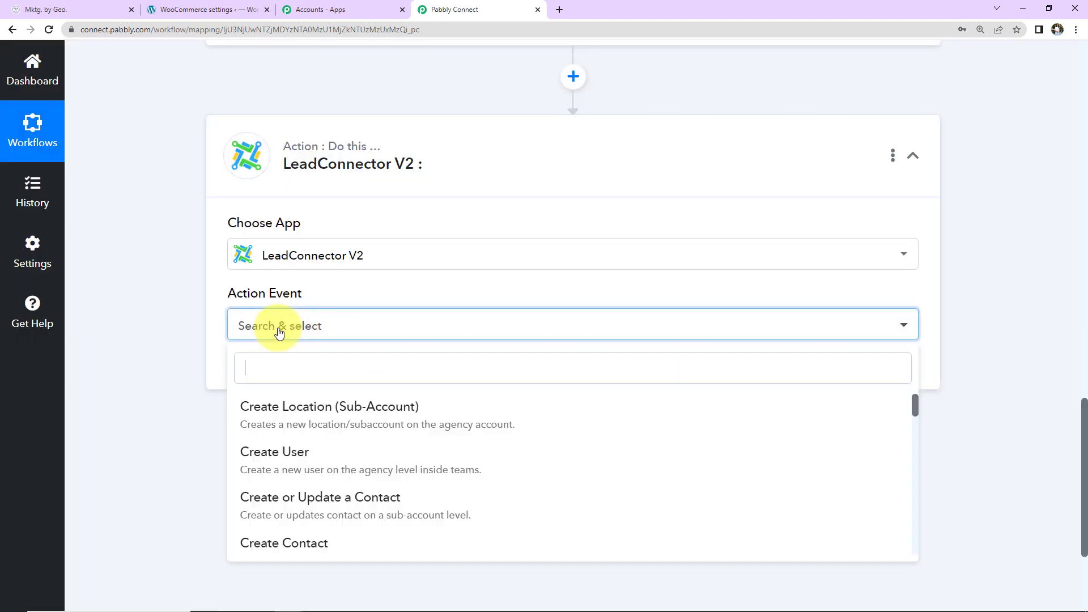
pyautogui.click(292, 498)
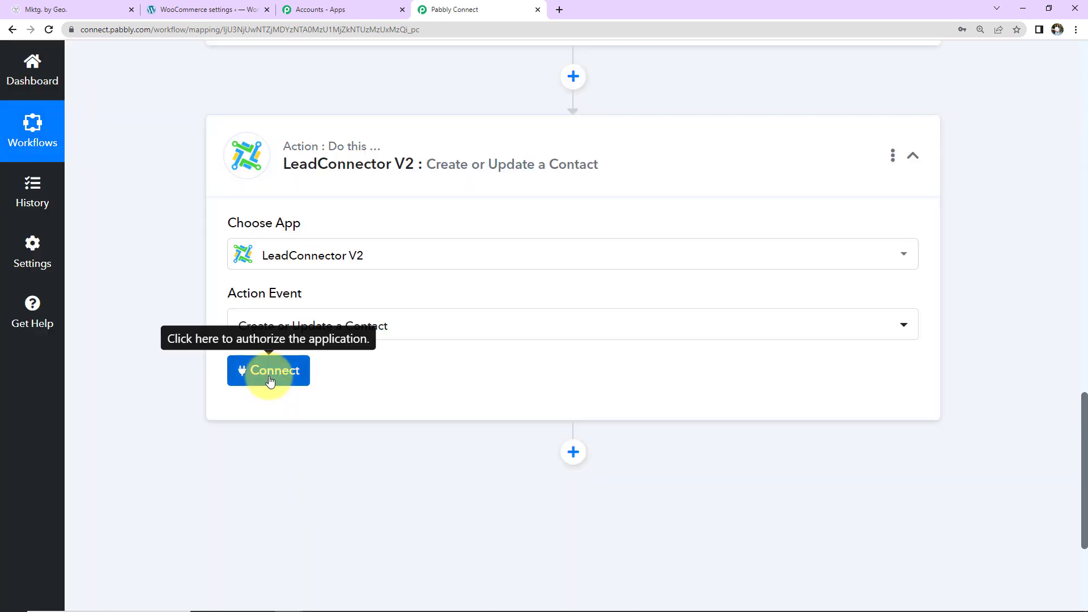
pyautogui.click(268, 370)
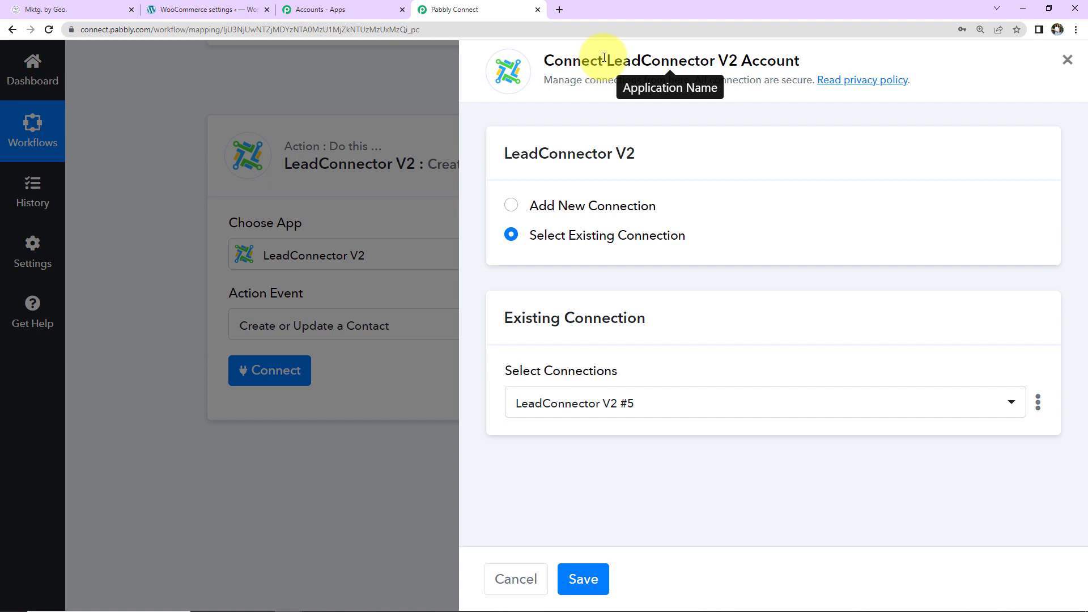
# Add a new LeadConnector V2 connection authorised for the BioCrystal Bedding sub-account.
pyautogui.moveTo(605, 57); pyautogui.dragTo(801, 60)
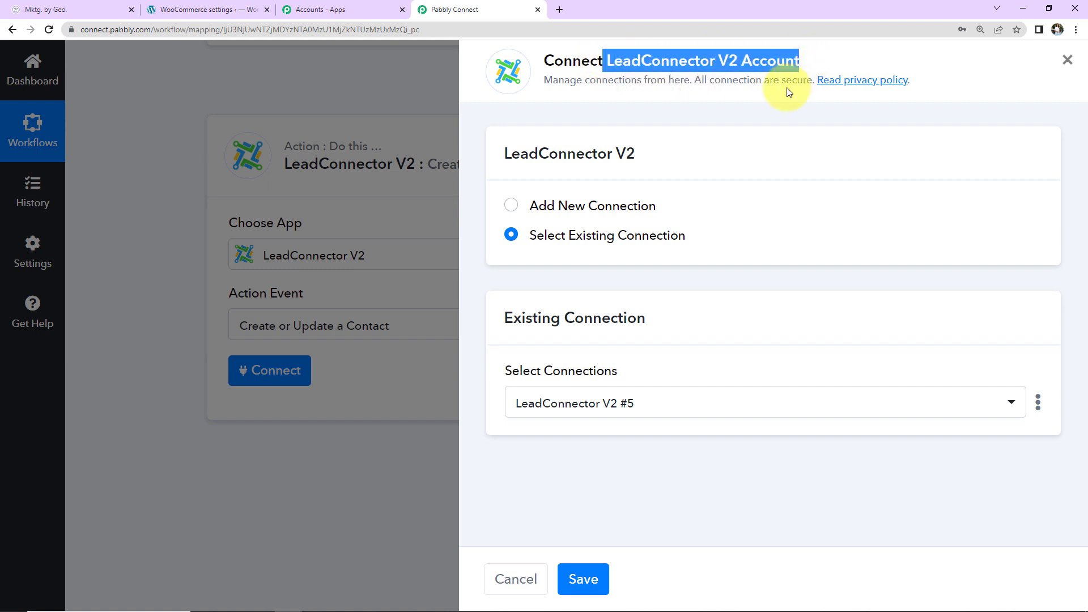
pyautogui.click(76, 10)
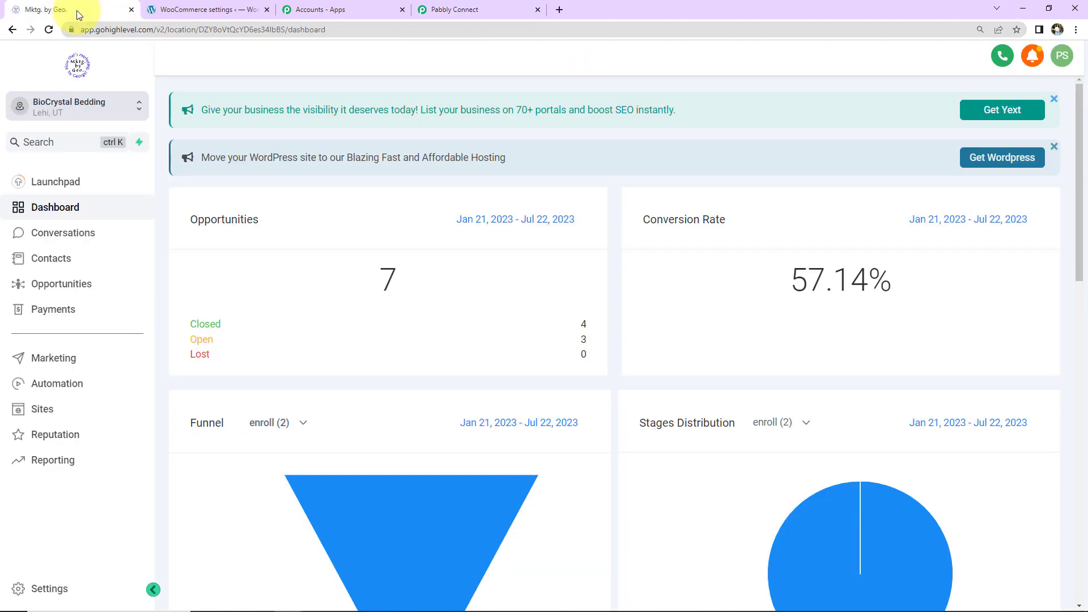
pyautogui.click(455, 10)
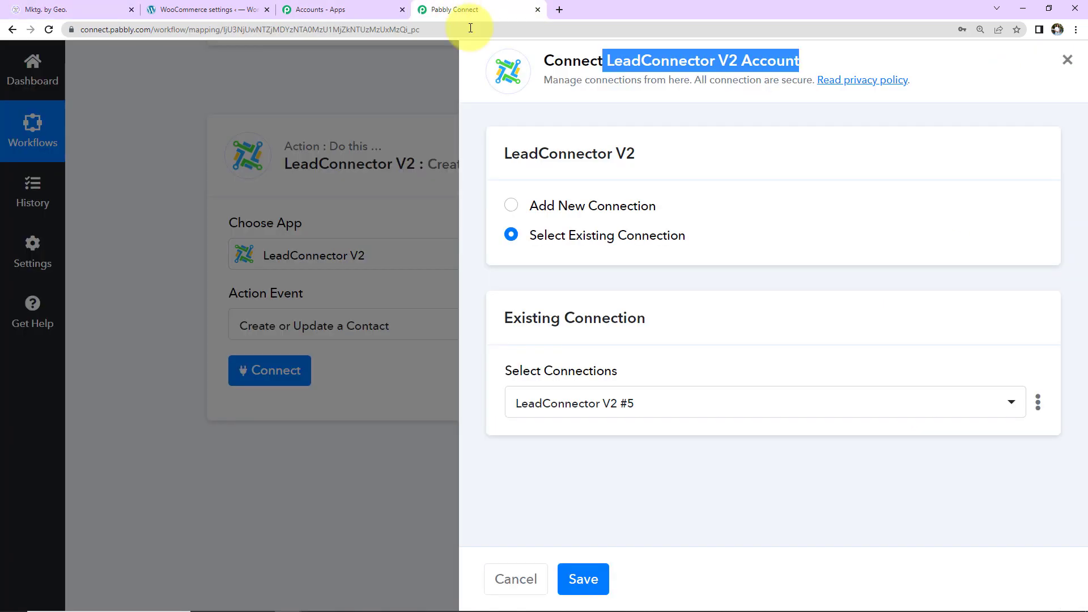
pyautogui.click(510, 206)
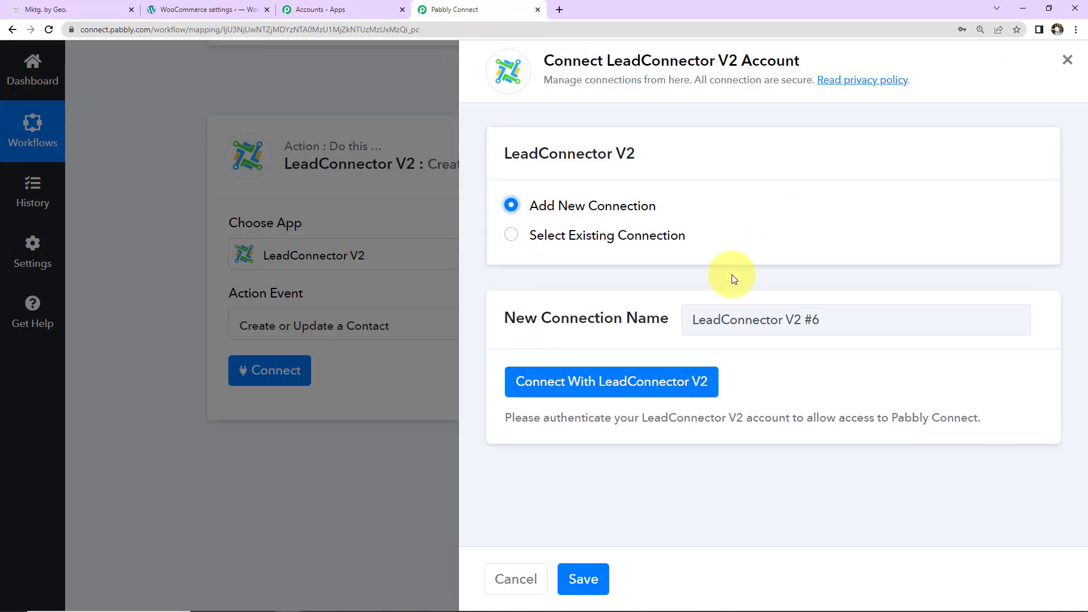
pyautogui.click(621, 385)
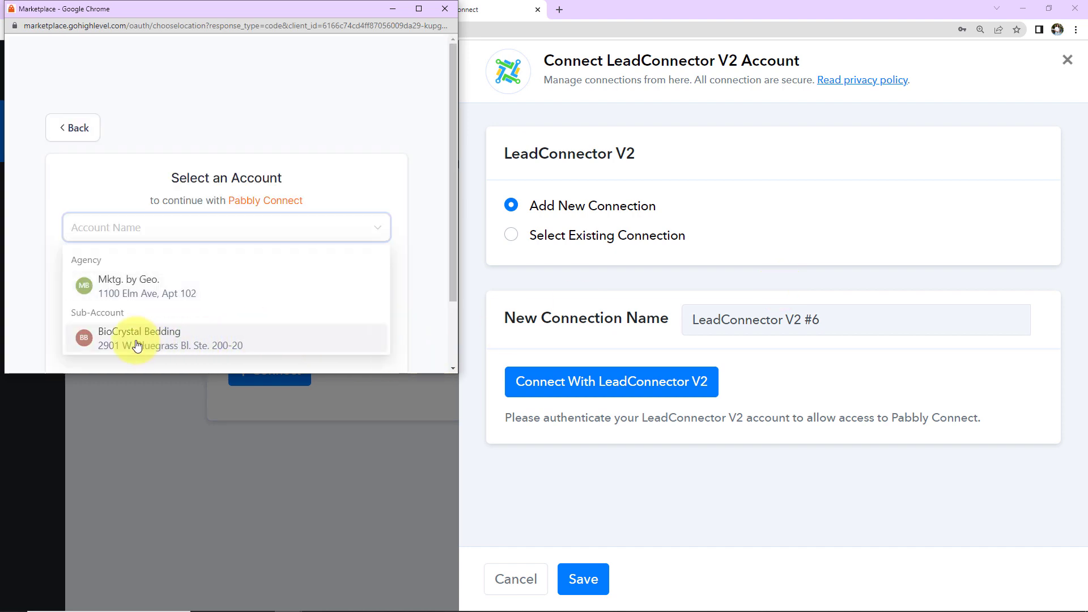
pyautogui.click(132, 339)
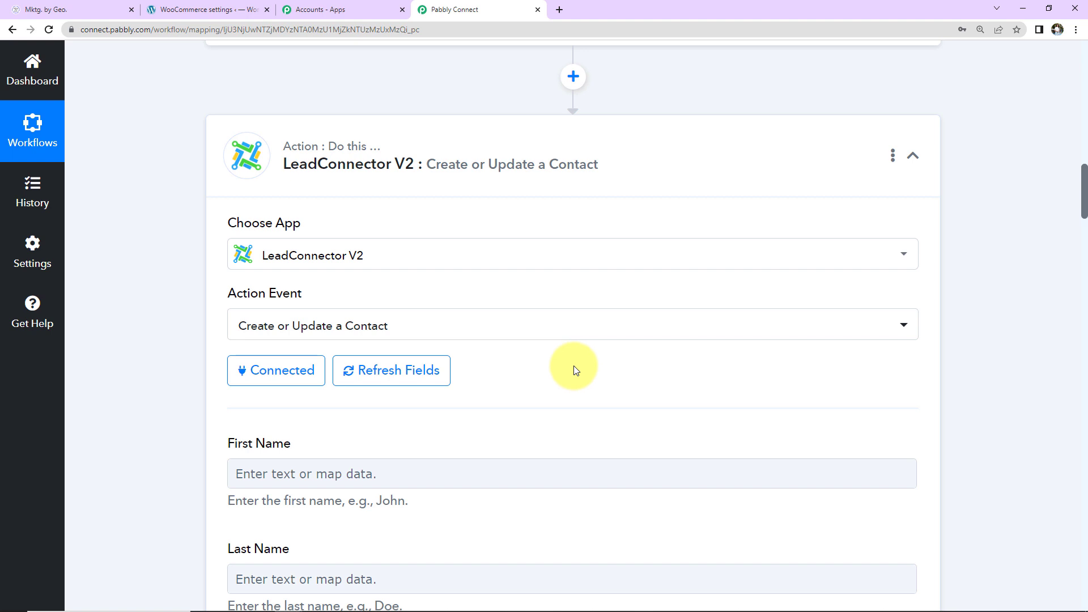
# Map First Name to the WooCommerce order's 1. Shipping First Name.
pyautogui.scroll(-5, 468, 321)
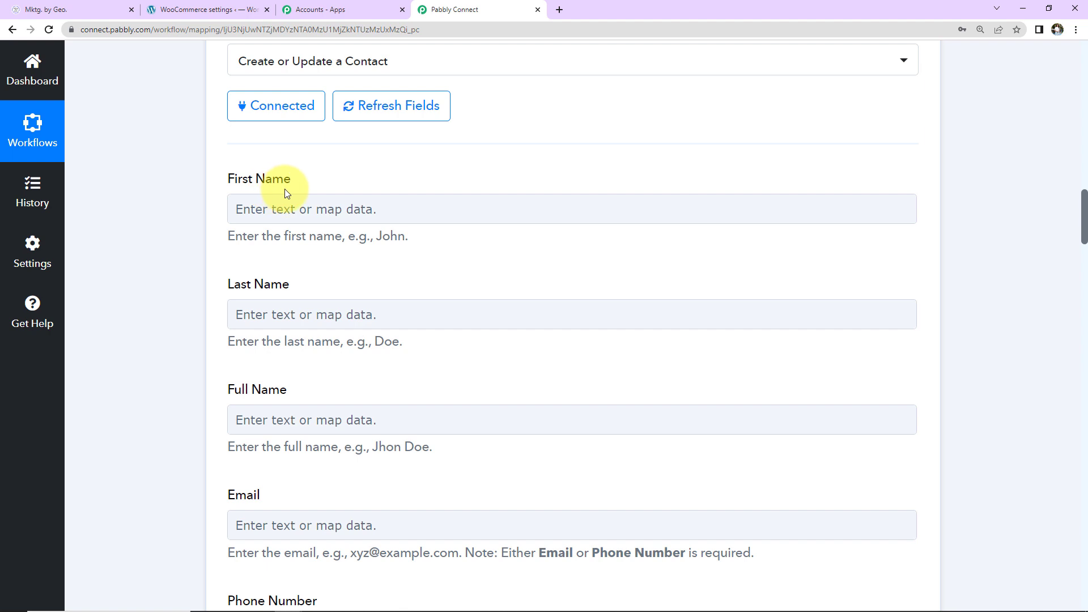
pyautogui.click(272, 208)
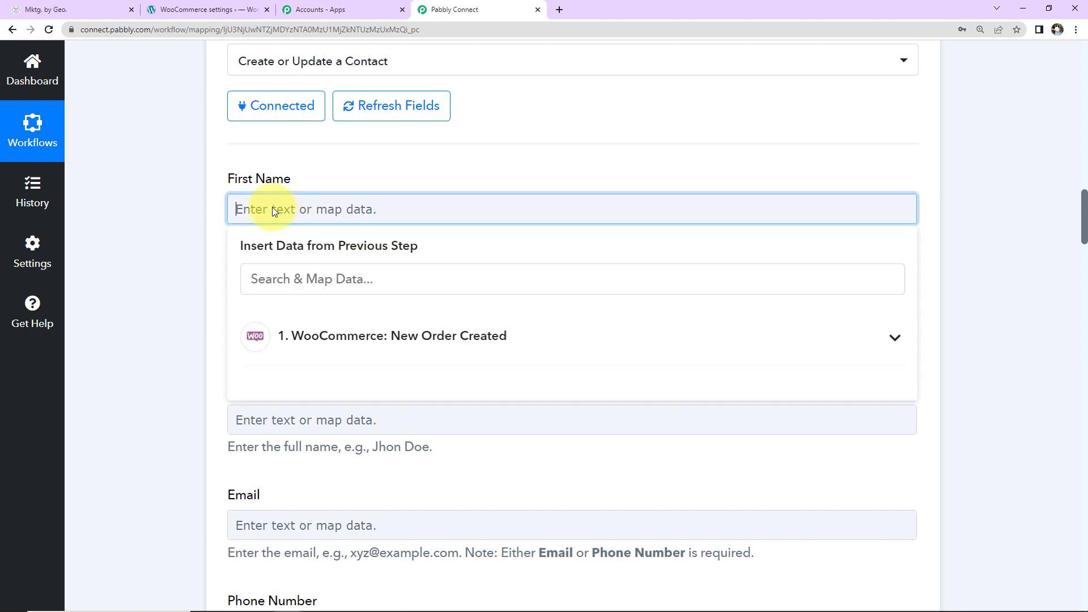
pyautogui.click(378, 353)
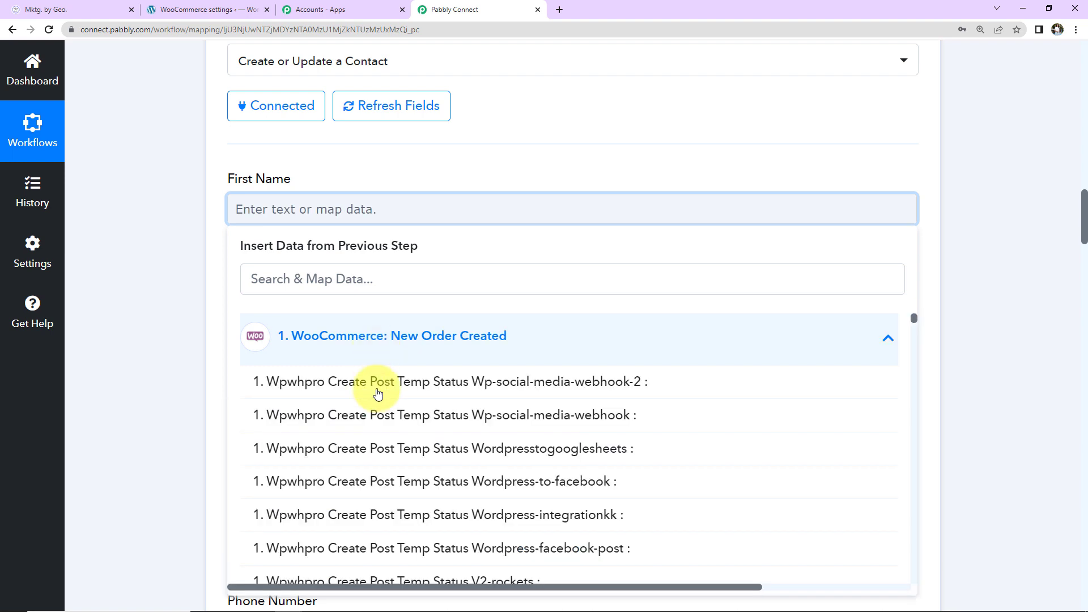
pyautogui.click(374, 280)
pyautogui.write('Fir')
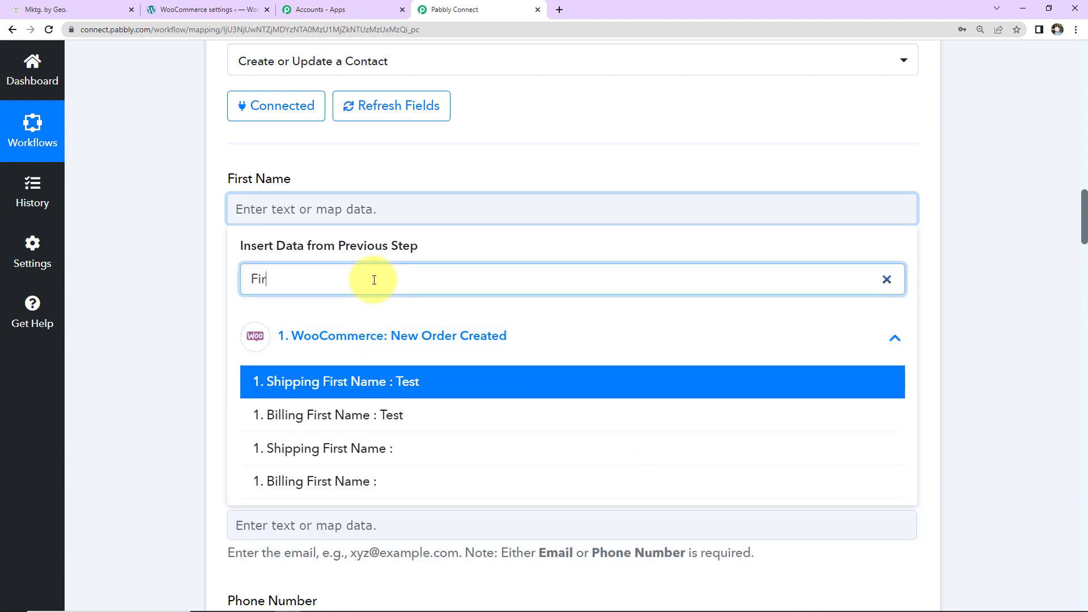
pyautogui.write('st Name')
pyautogui.click(352, 393)
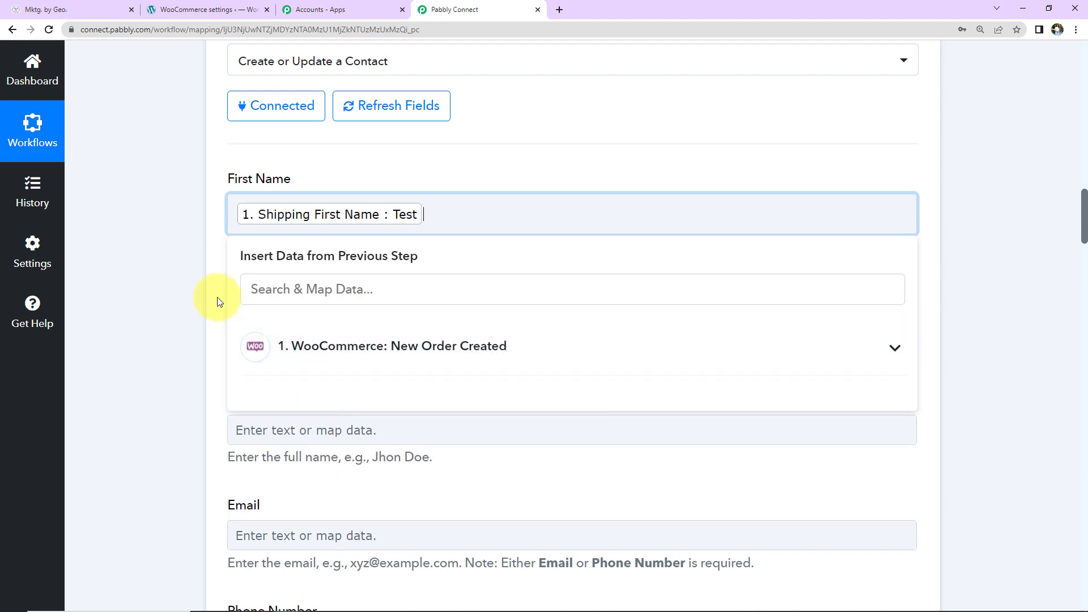
pyautogui.click(219, 302)
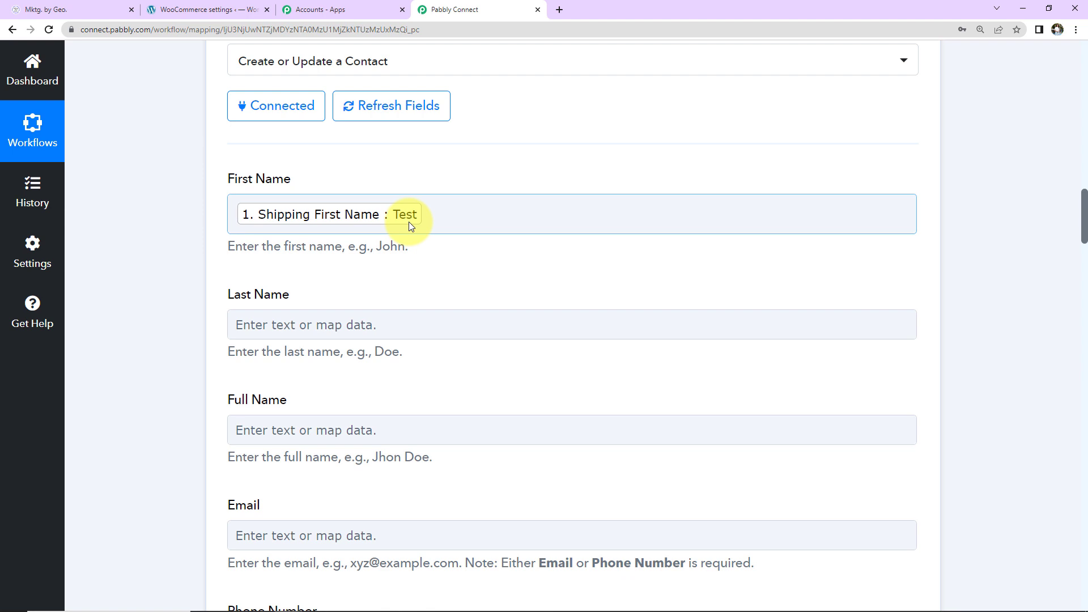
pyautogui.scroll(-2, 334, 305)
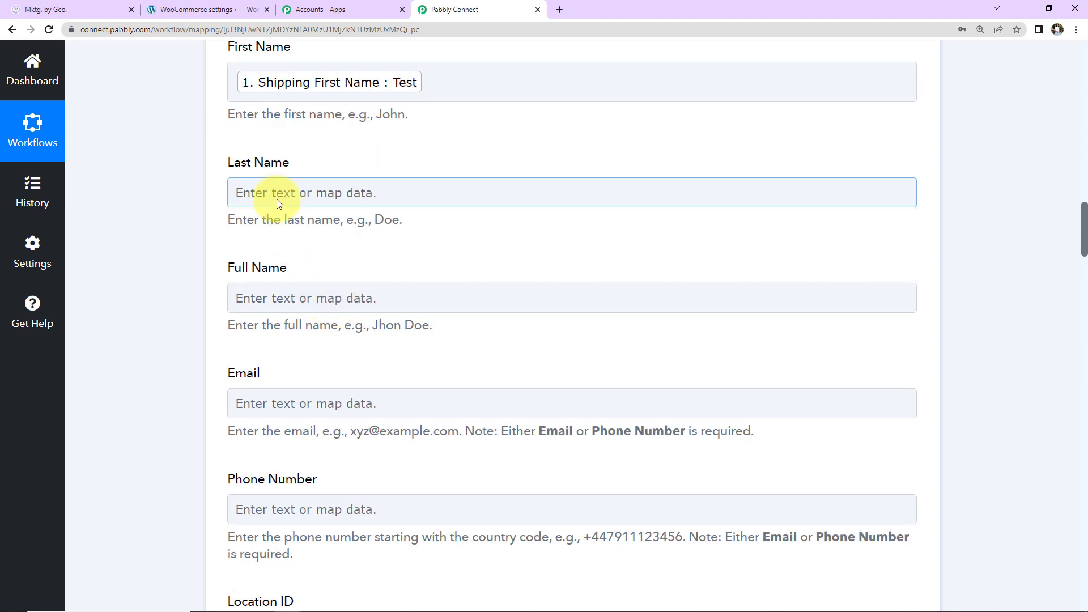
# Map Last Name to the order's Shipping Last Name.
pyautogui.click(273, 193)
pyautogui.click(315, 315)
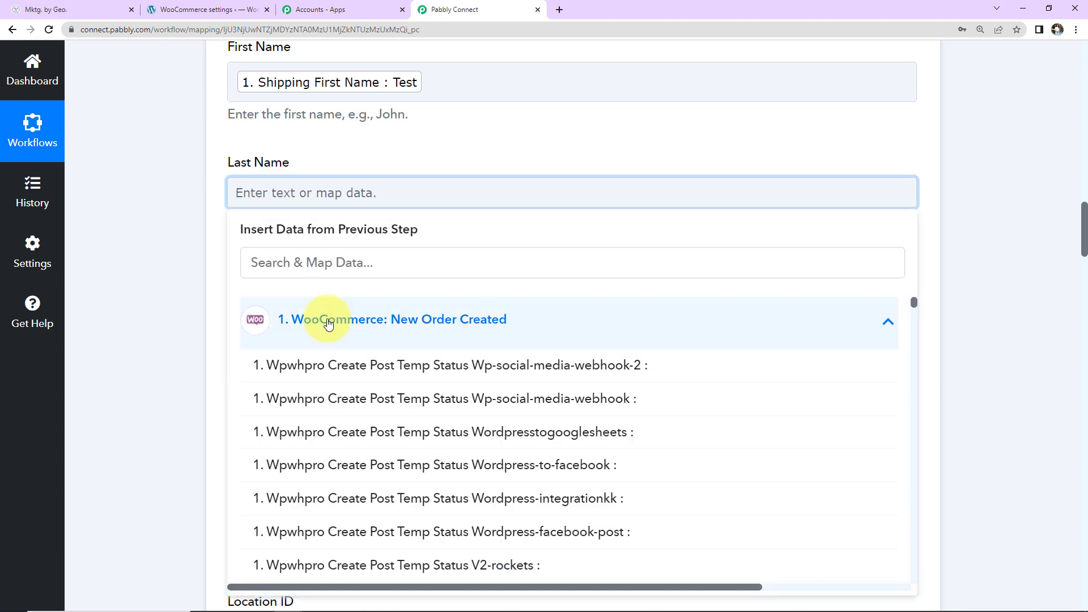
pyautogui.click(333, 260)
pyautogui.write('last n')
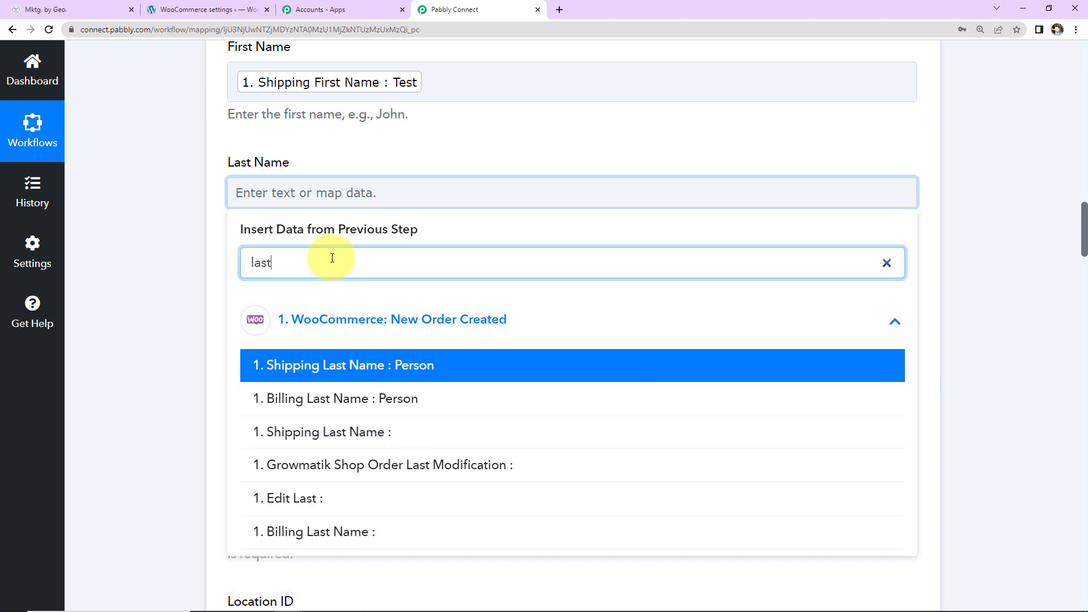
pyautogui.click(314, 367)
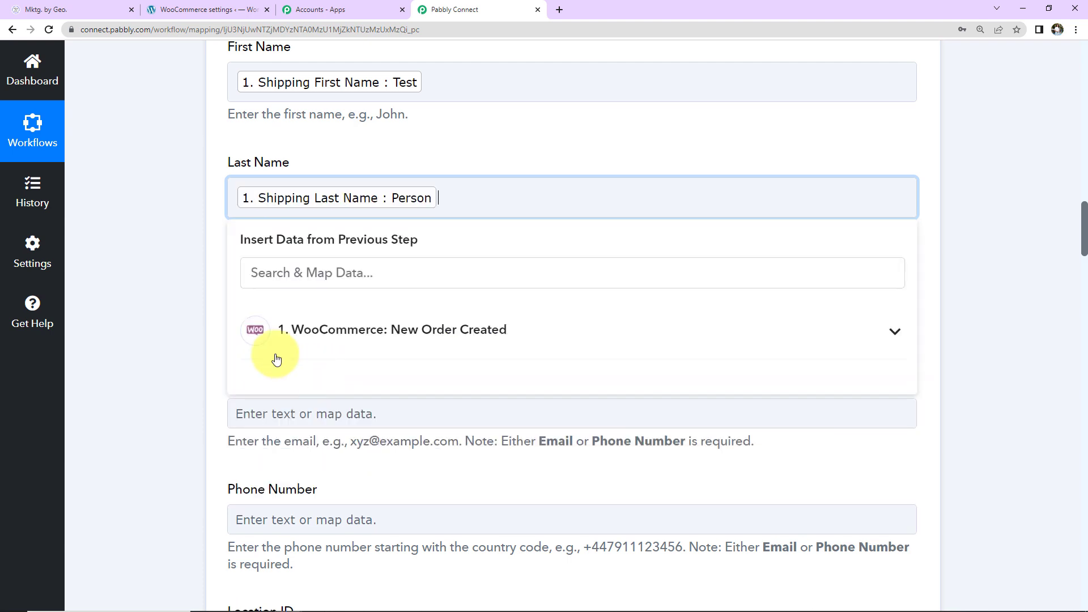
pyautogui.click(180, 286)
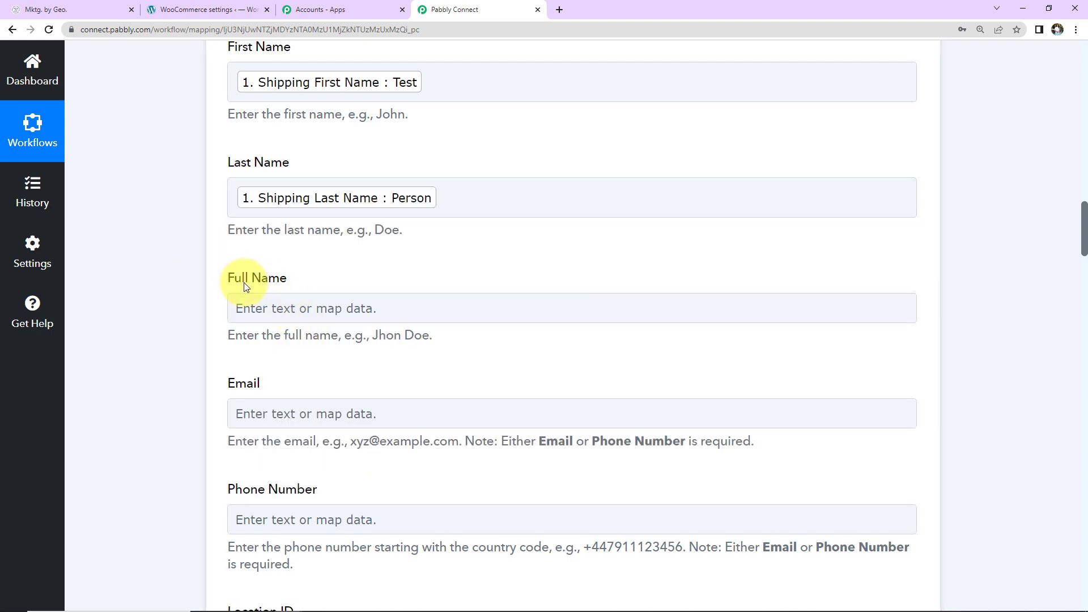
# Fill Full Name with Shipping First Name followed by Shipping Last Name.
pyautogui.click(288, 307)
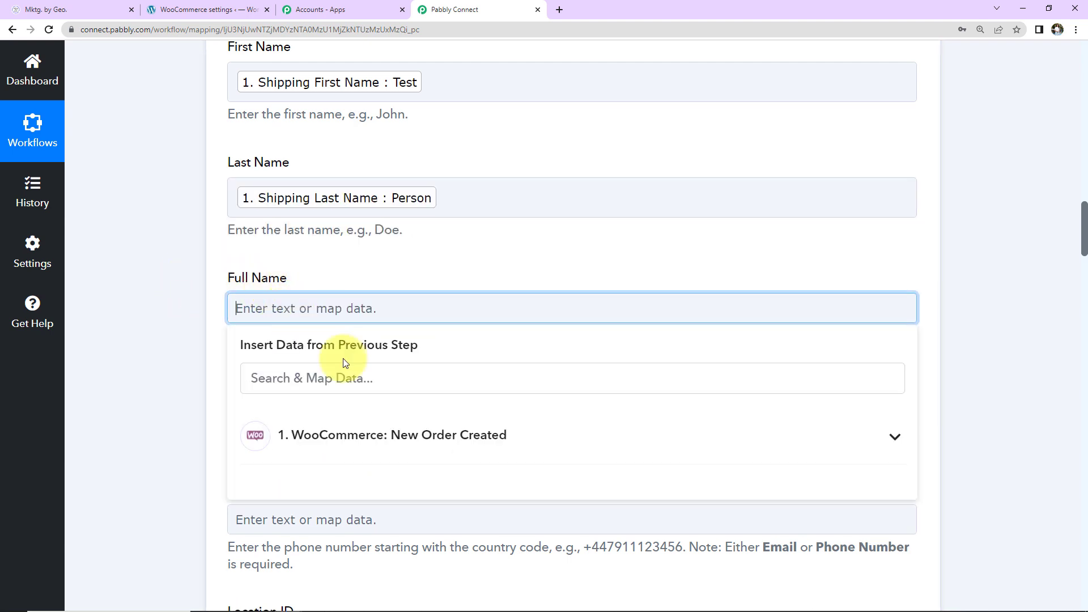
pyautogui.click(452, 429)
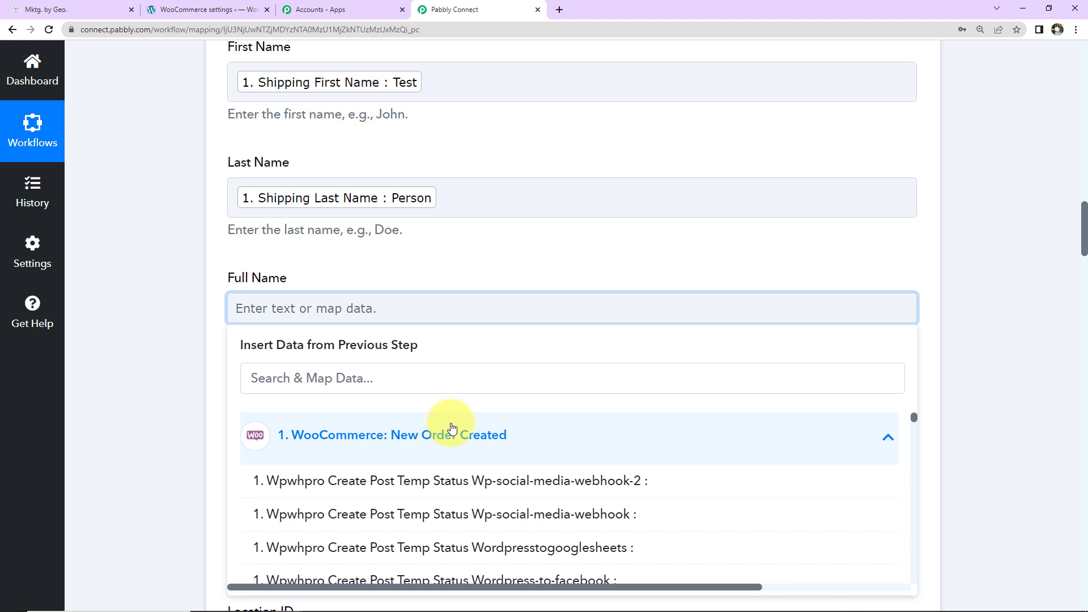
pyautogui.click(420, 383)
pyautogui.write('fir')
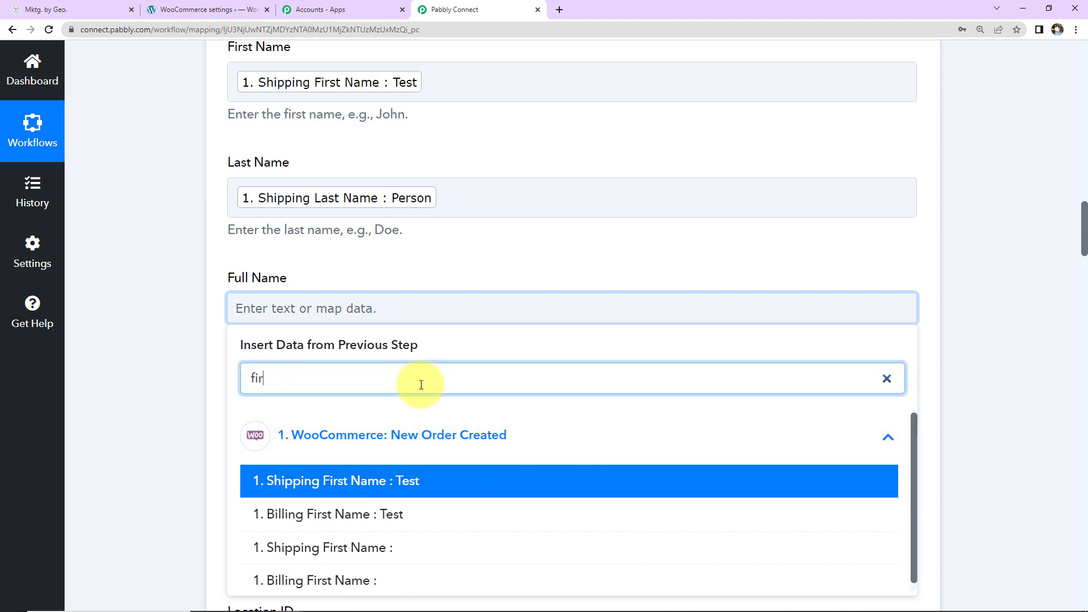
pyautogui.click(413, 479)
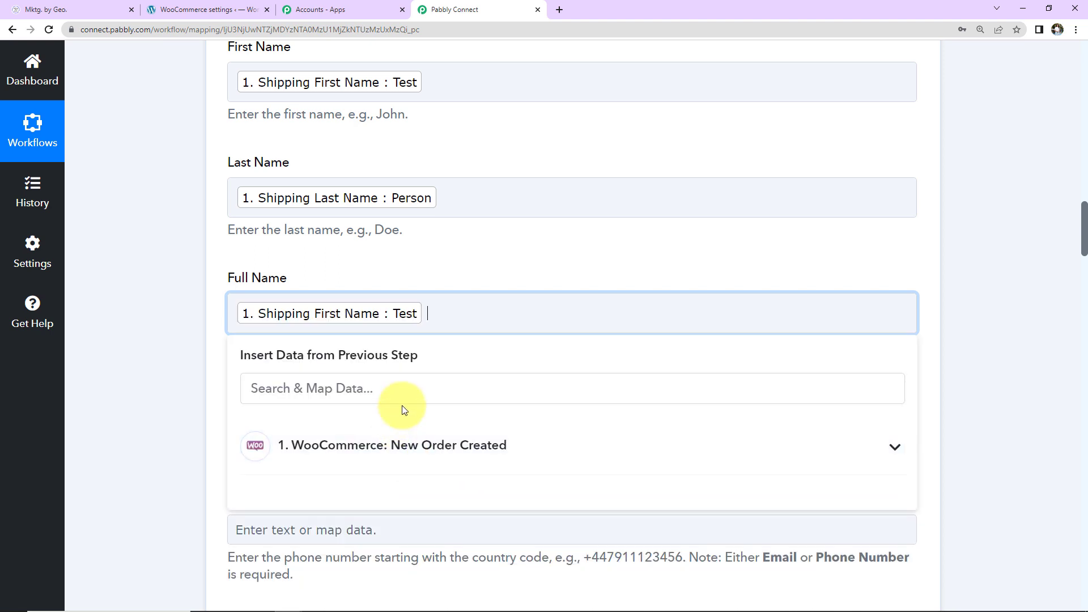
pyautogui.click(366, 450)
pyautogui.click(364, 386)
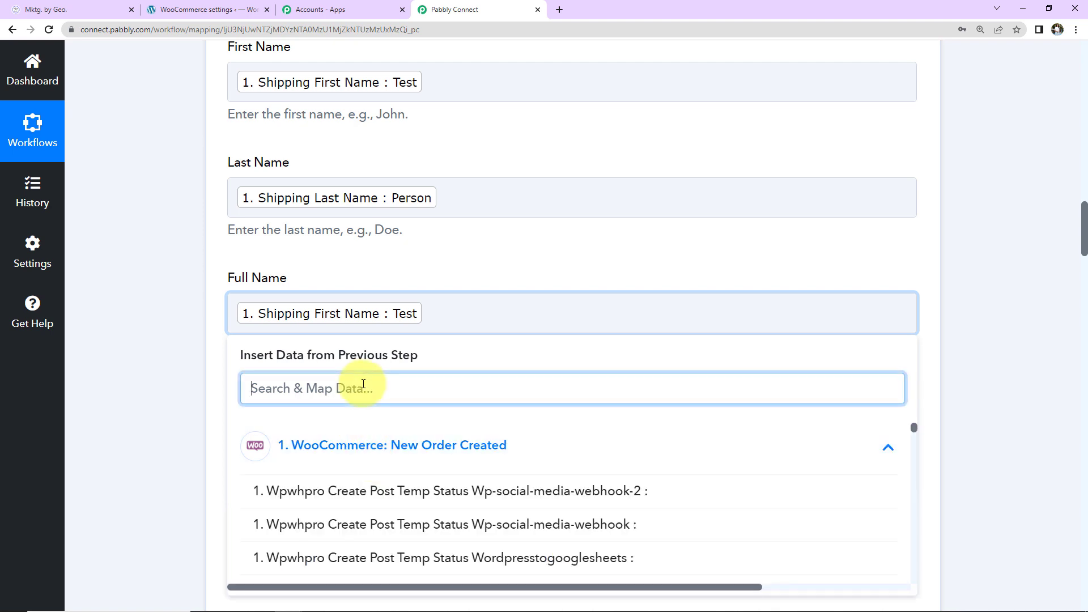
pyautogui.write('last')
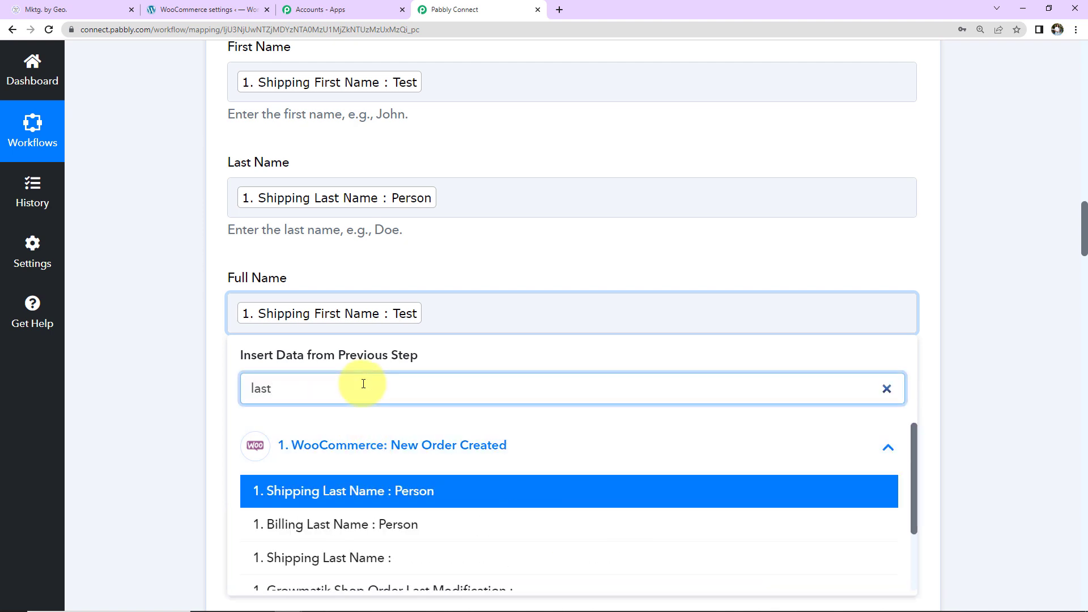
pyautogui.click(361, 507)
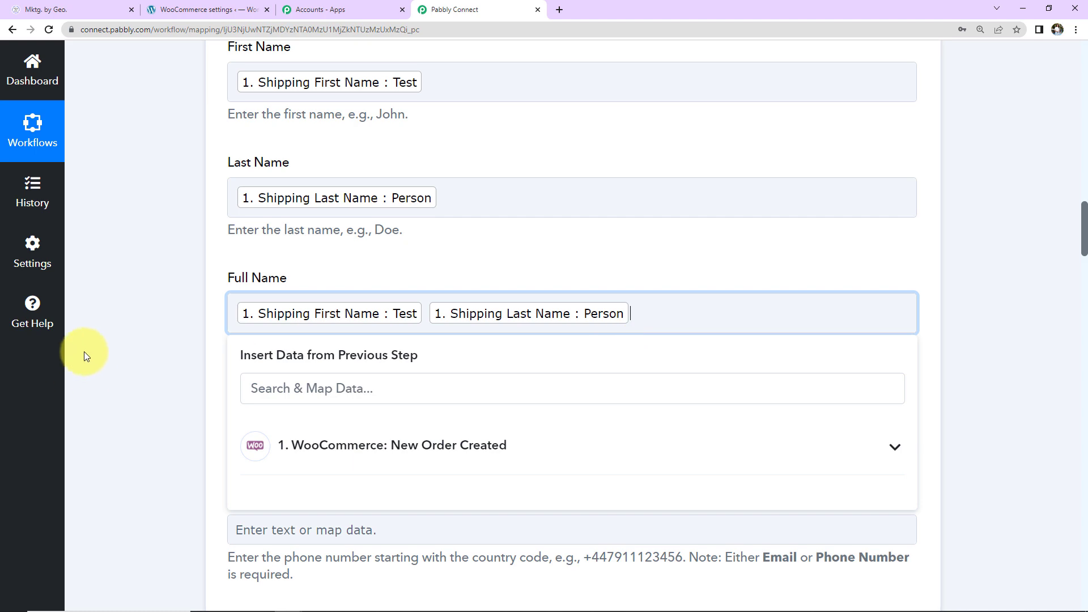
pyautogui.click(148, 322)
# Map Email to the order's Billing Email.
pyautogui.scroll(-2, 147, 322)
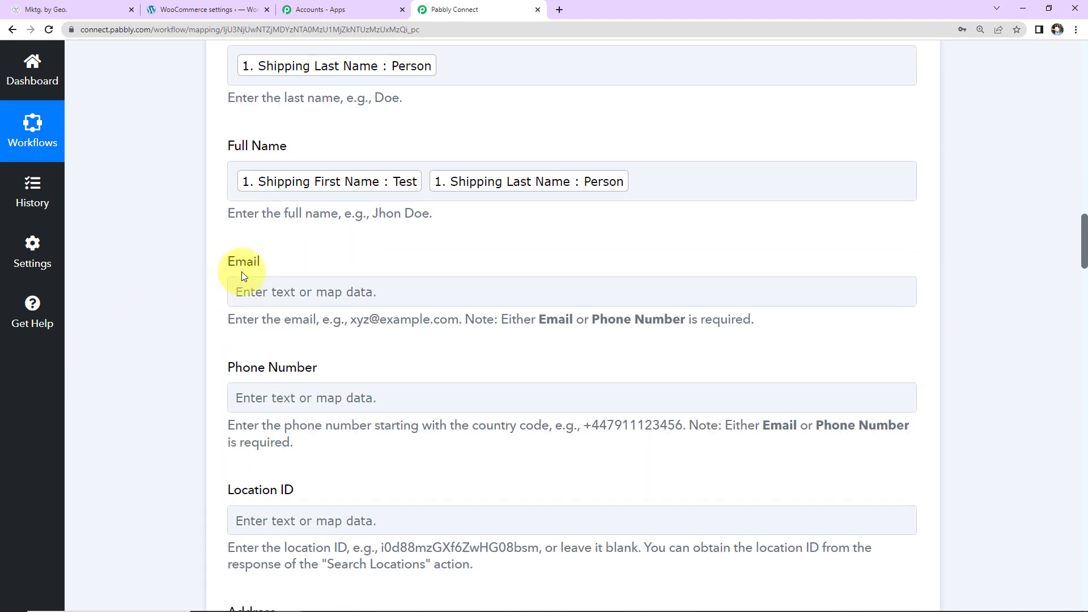
pyautogui.click(258, 288)
pyautogui.click(289, 412)
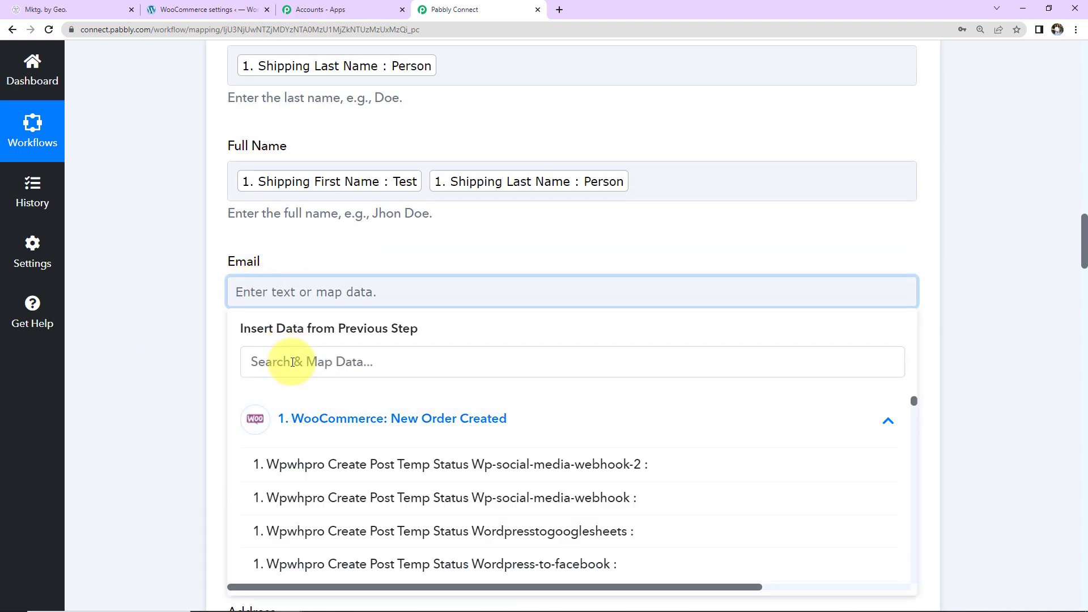
pyautogui.click(291, 362)
pyautogui.write('@')
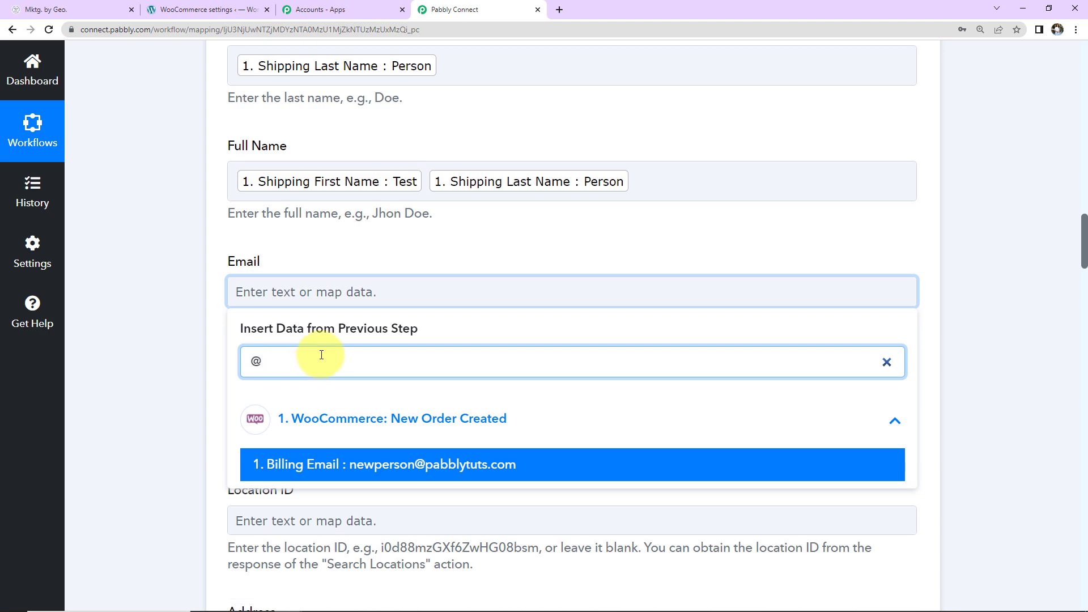
pyautogui.click(348, 466)
pyautogui.click(161, 364)
# Map Phone Number to the order's Billing Phone.
pyautogui.scroll(-2, 251, 293)
pyautogui.click(273, 275)
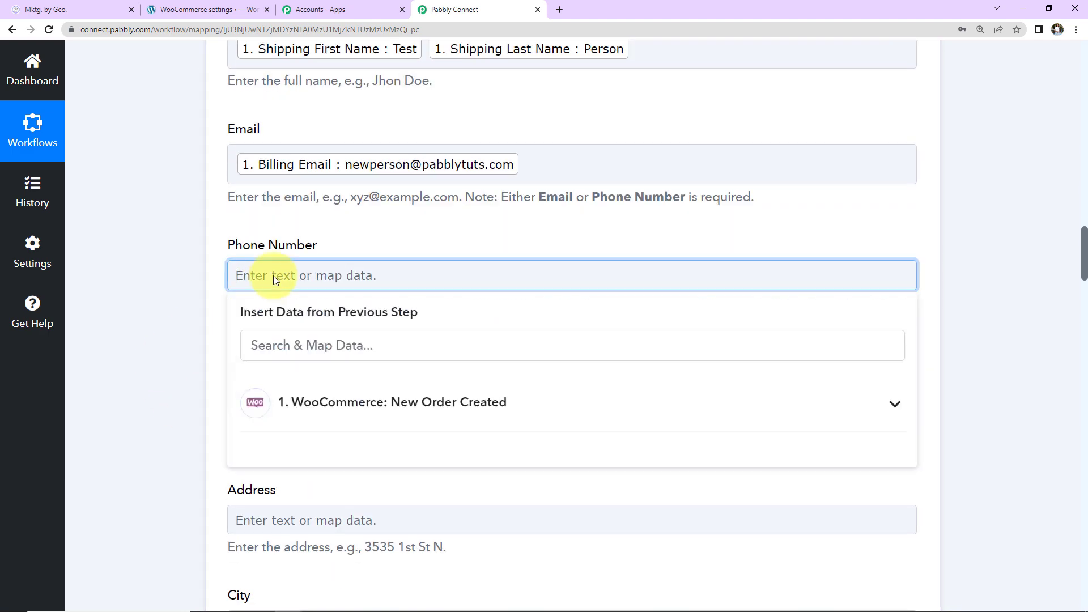
pyautogui.click(304, 403)
pyautogui.click(326, 351)
pyautogui.write('9')
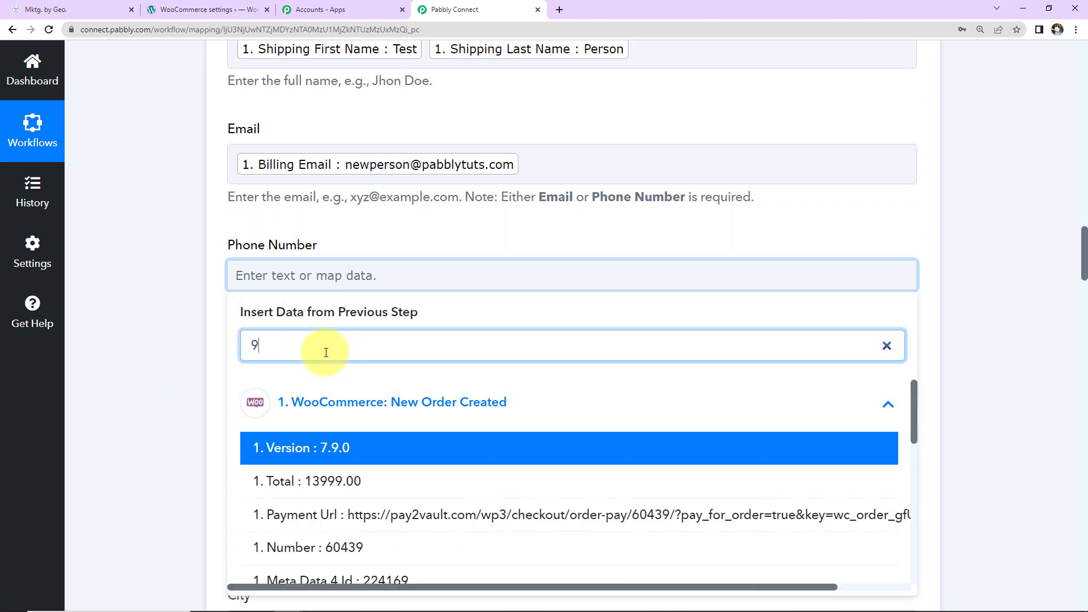
pyautogui.write('11')
pyautogui.click(357, 448)
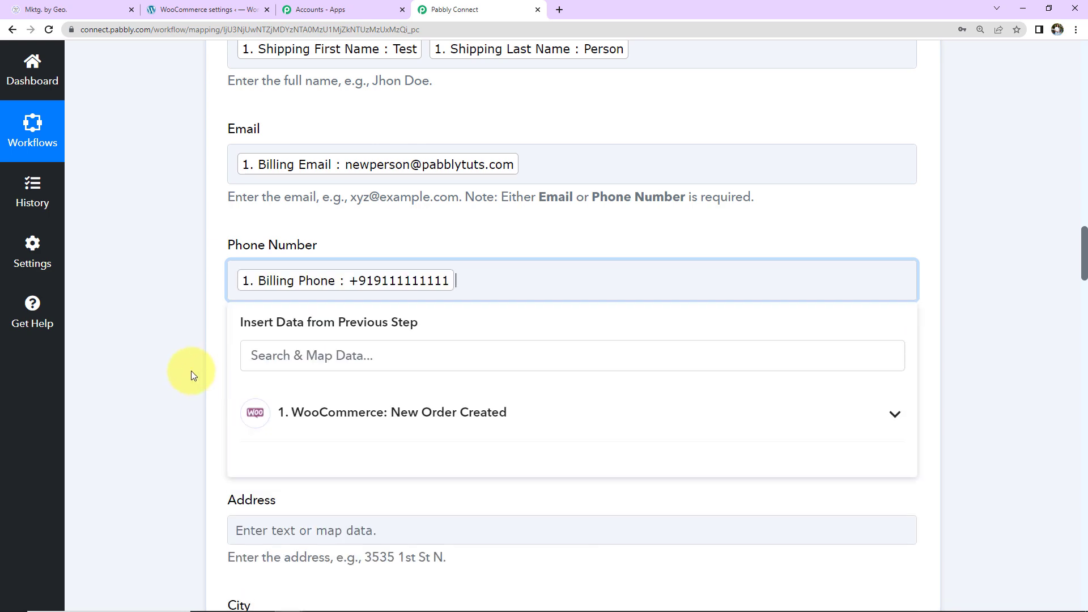
pyautogui.click(192, 373)
pyautogui.scroll(-1, 192, 373)
pyautogui.scroll(-2, 193, 373)
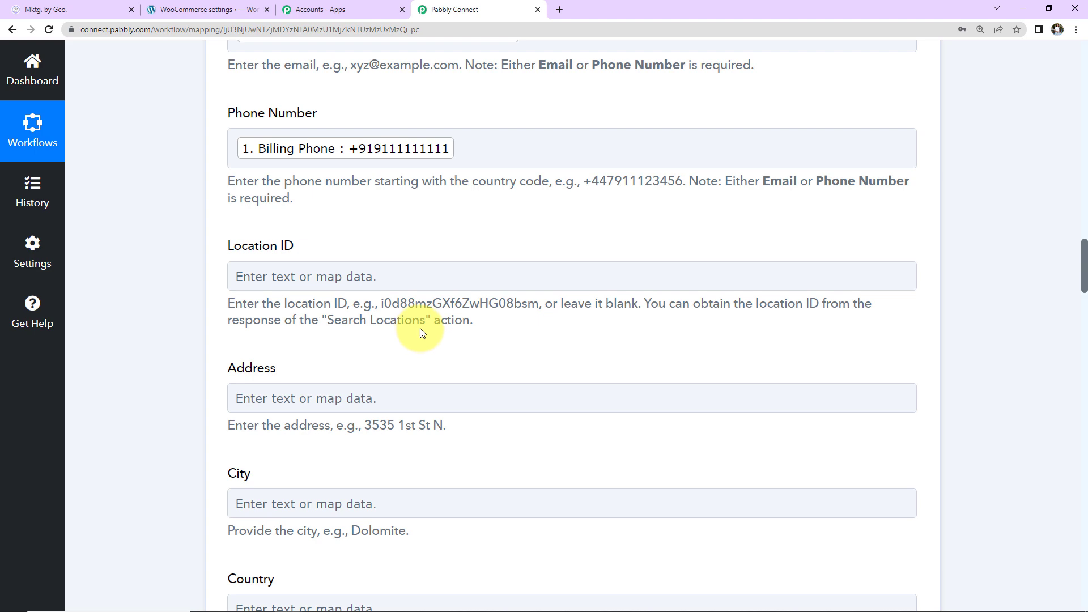
# Map Address to Shipping Address 1 and City to Shipping City.
pyautogui.scroll(-5, 420, 331)
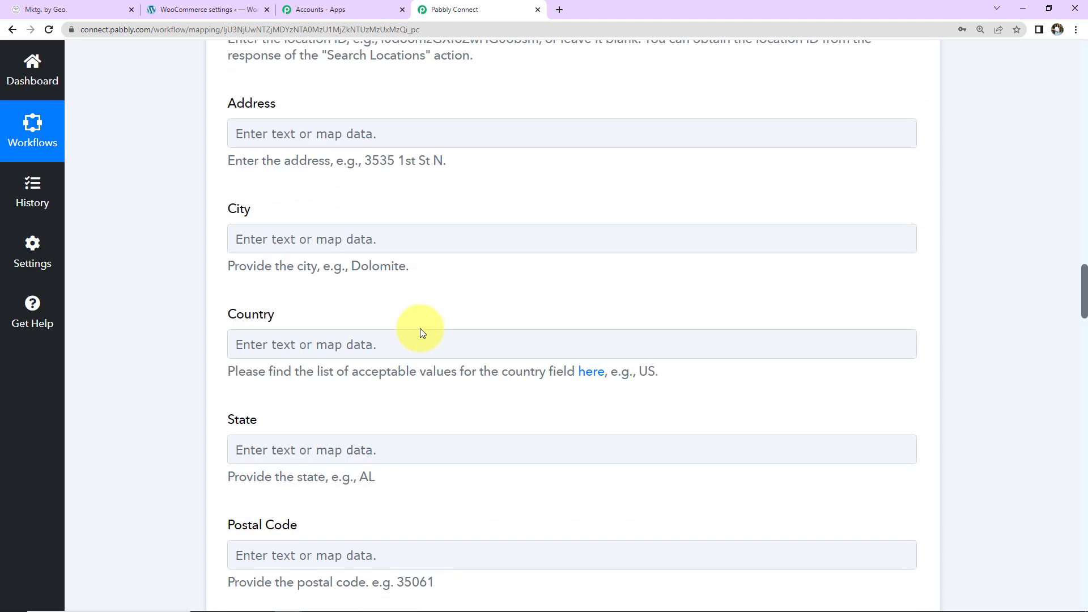
pyautogui.click(321, 137)
pyautogui.click(331, 261)
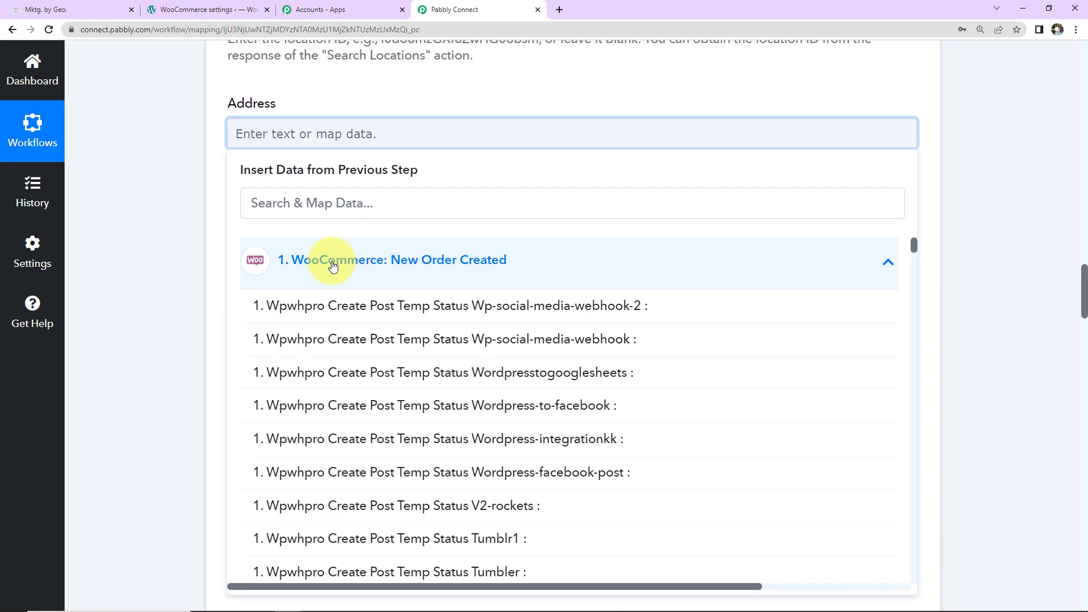
pyautogui.click(340, 212)
pyautogui.write('ran')
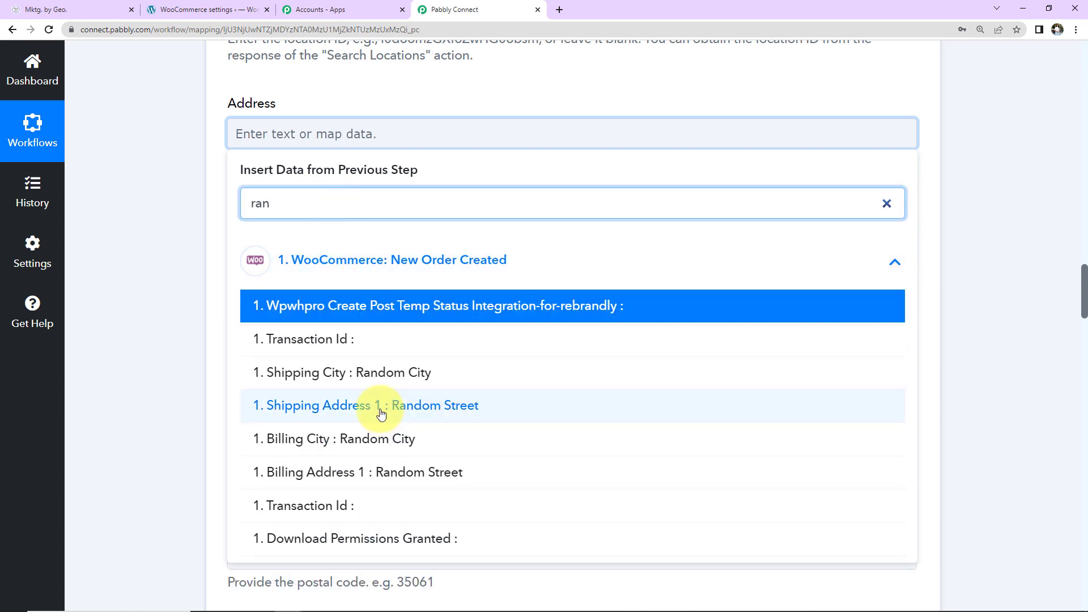
pyautogui.click(381, 414)
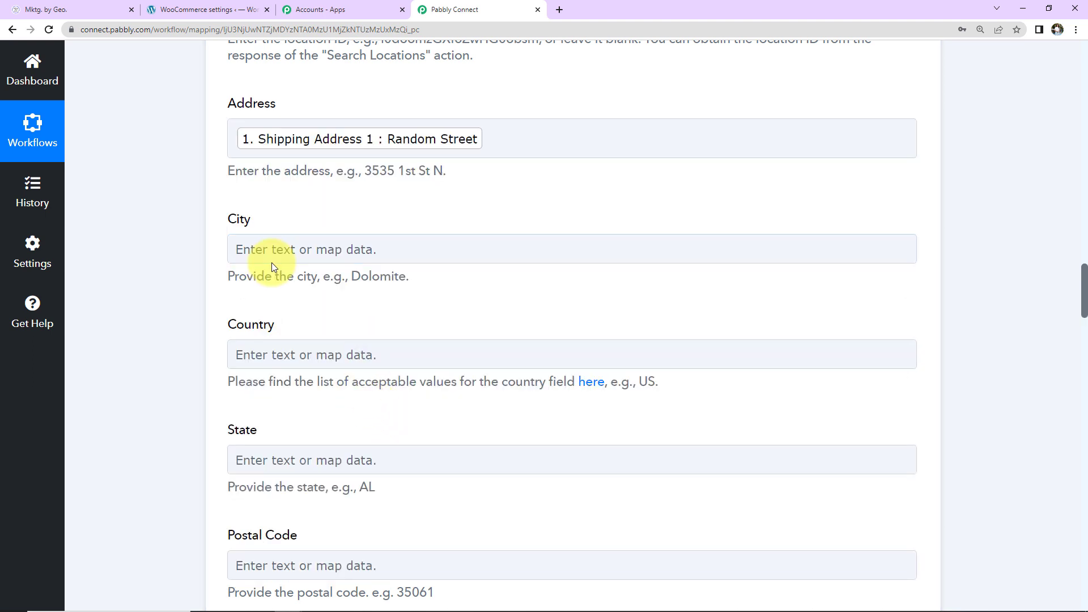
pyautogui.click(272, 261)
pyautogui.click(311, 385)
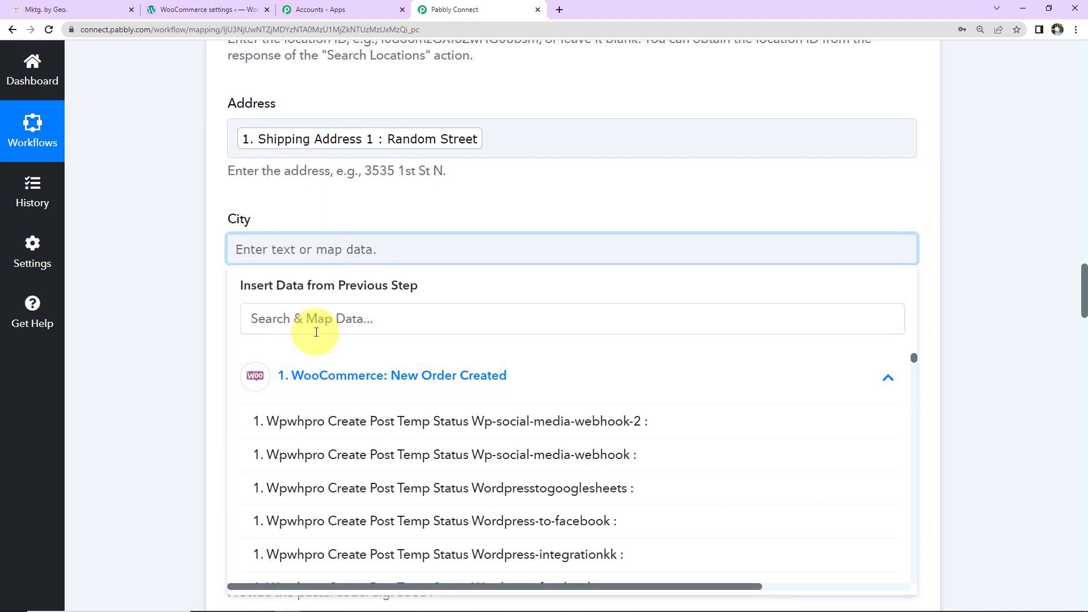
pyautogui.click(316, 323)
pyautogui.write('rand')
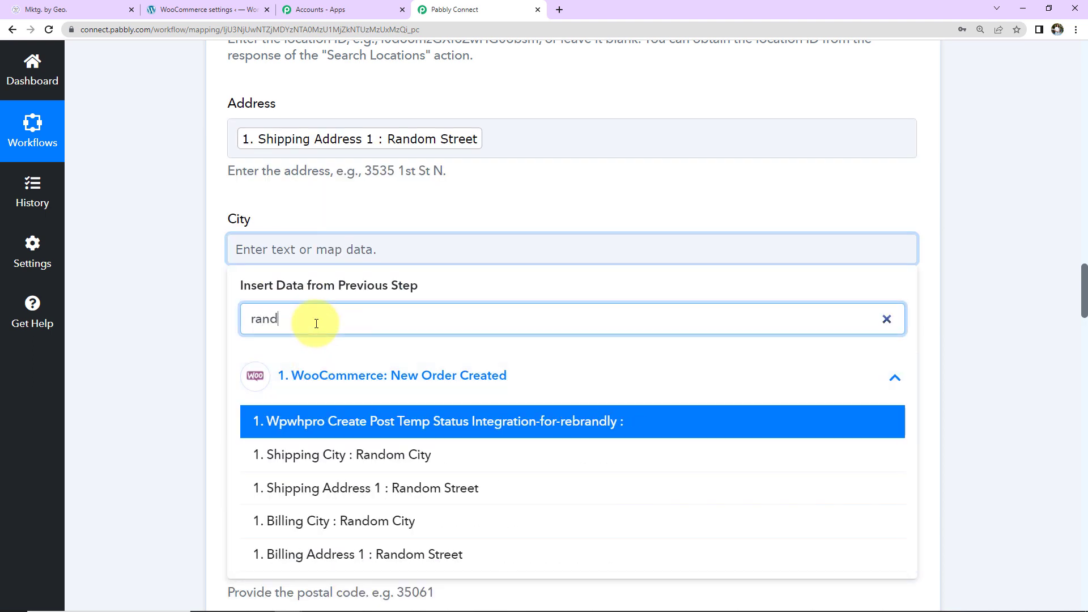
pyautogui.click(390, 456)
pyautogui.click(192, 328)
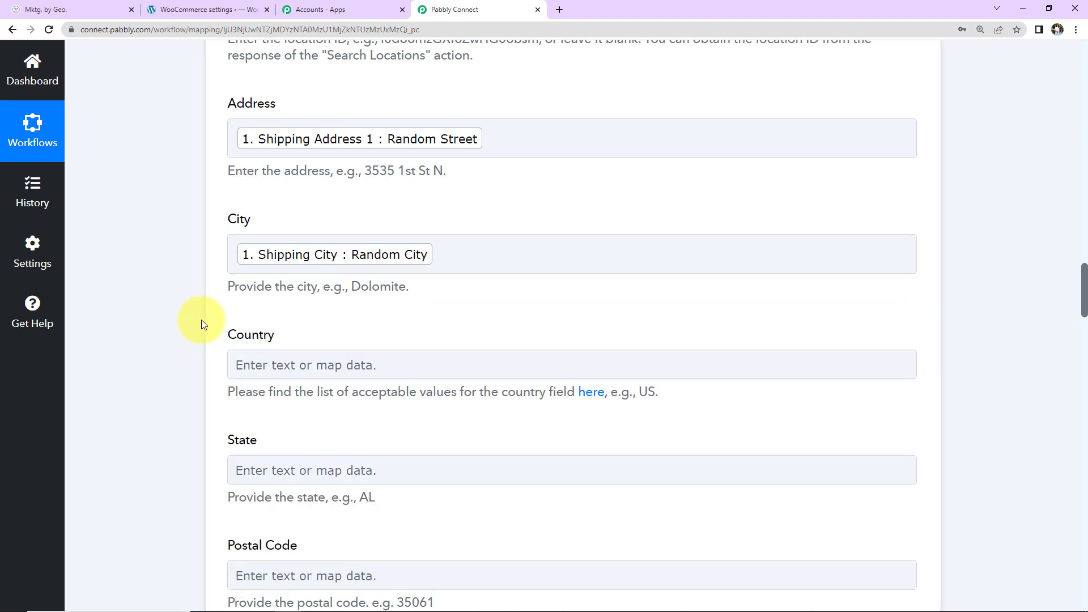
pyautogui.scroll(-2, 204, 334)
# Map Country to Shipping Country (IN) and State to Billing State (MP).
pyautogui.click(316, 230)
pyautogui.click(342, 353)
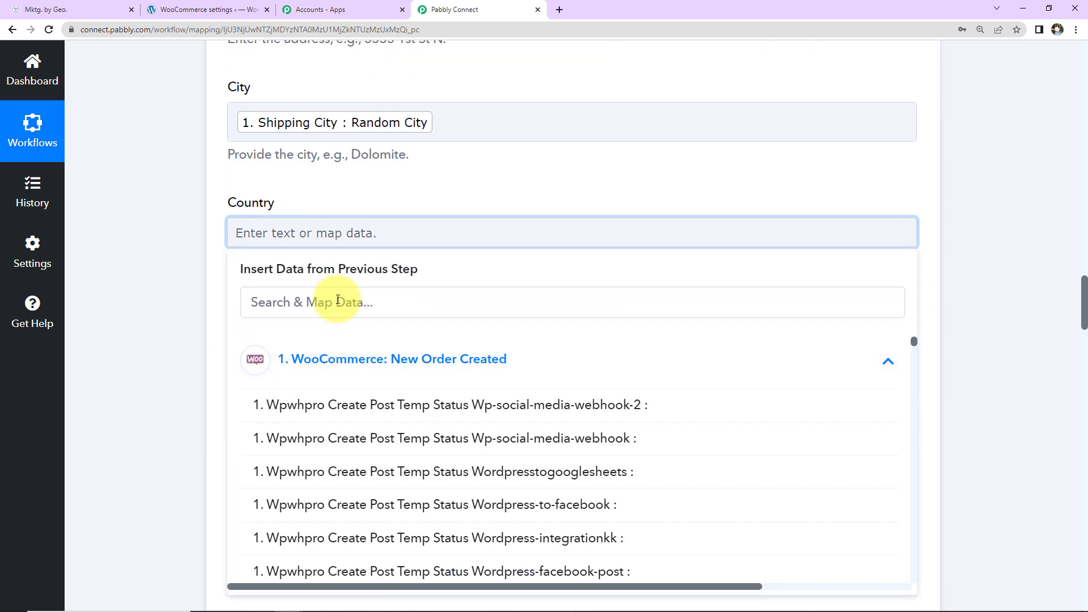
pyautogui.click(317, 307)
pyautogui.write('IN')
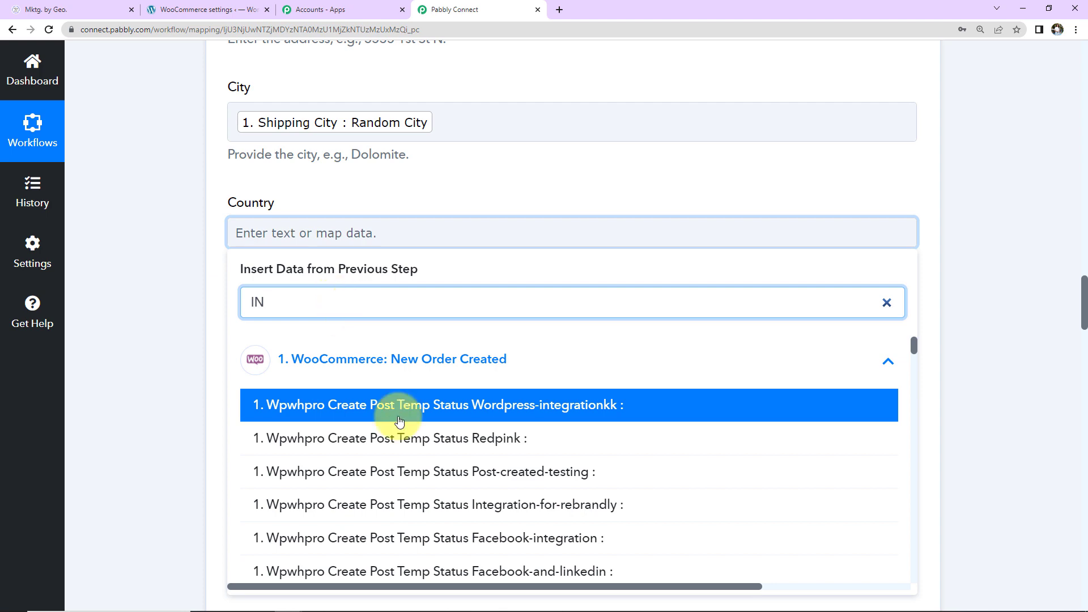
pyautogui.scroll(-5, 438, 474)
pyautogui.scroll(-9, 490, 471)
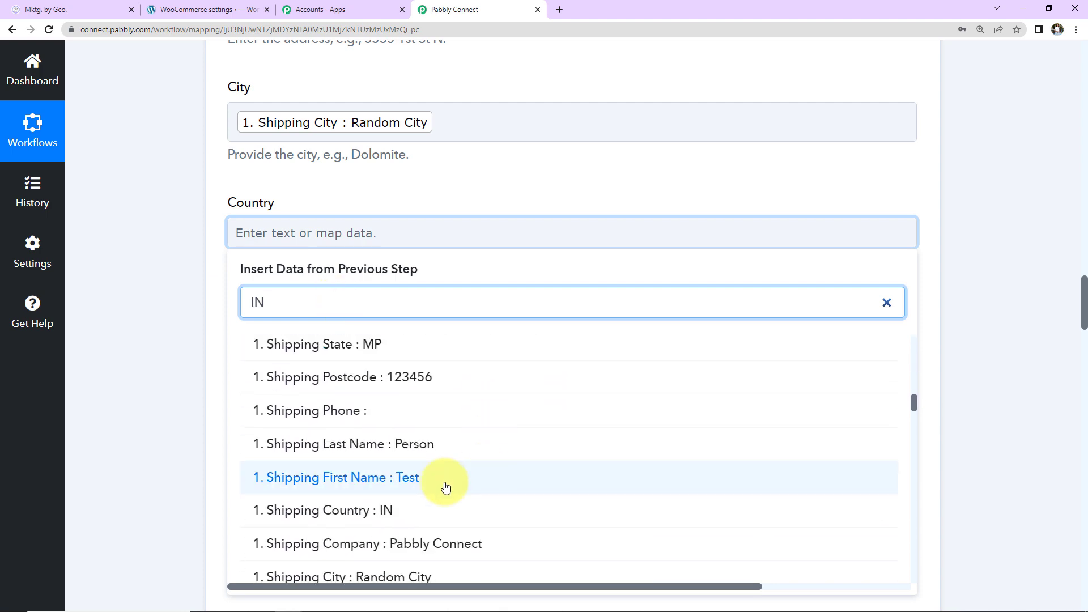
pyautogui.click(384, 509)
pyautogui.click(181, 389)
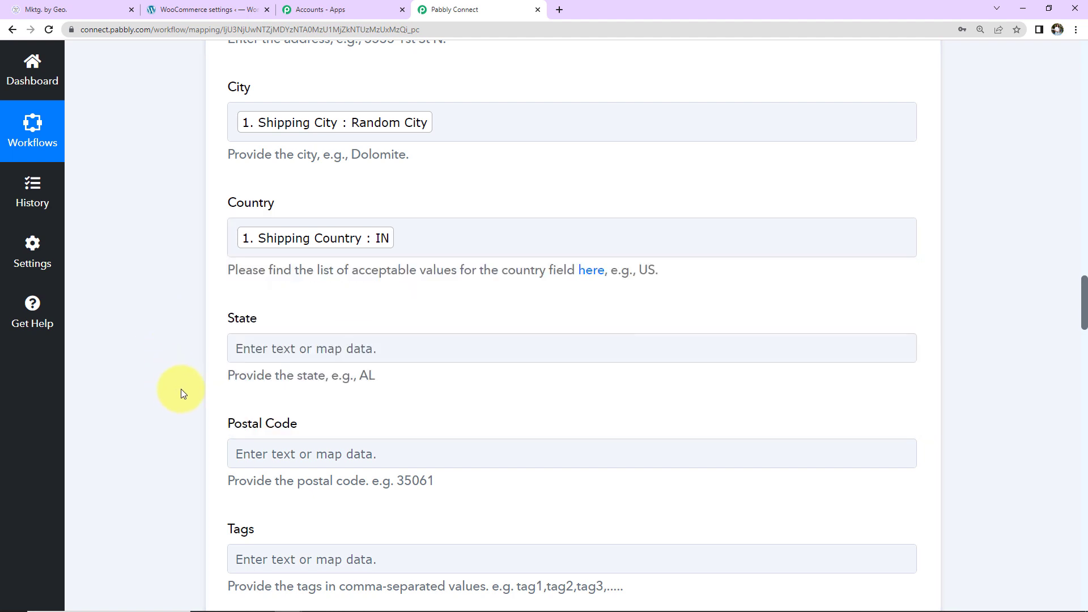
pyautogui.click(288, 352)
pyautogui.click(313, 471)
pyautogui.click(320, 424)
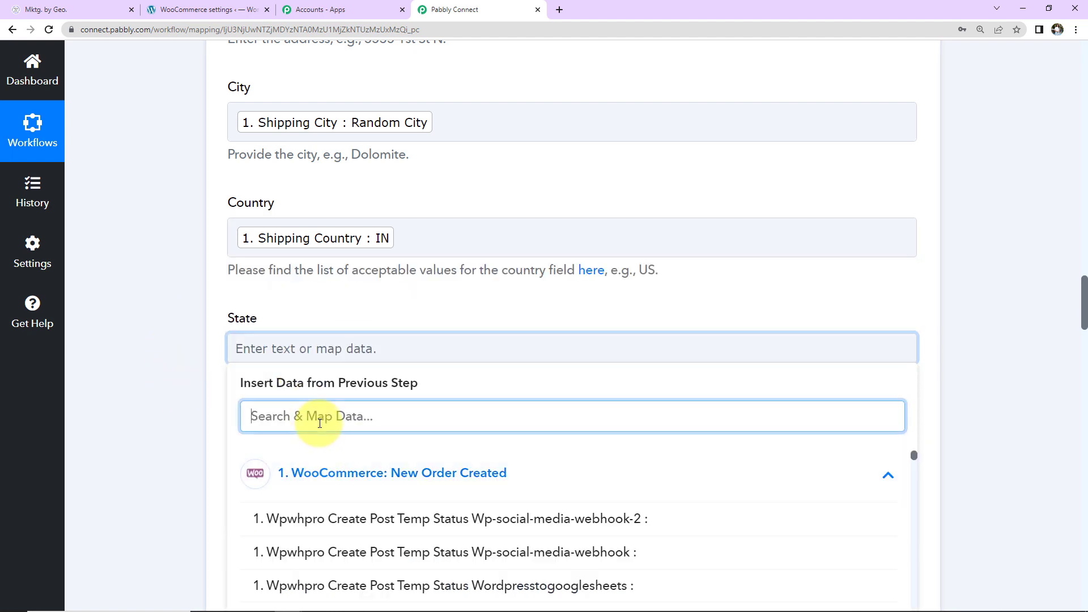
pyautogui.write('MP')
pyautogui.click(359, 481)
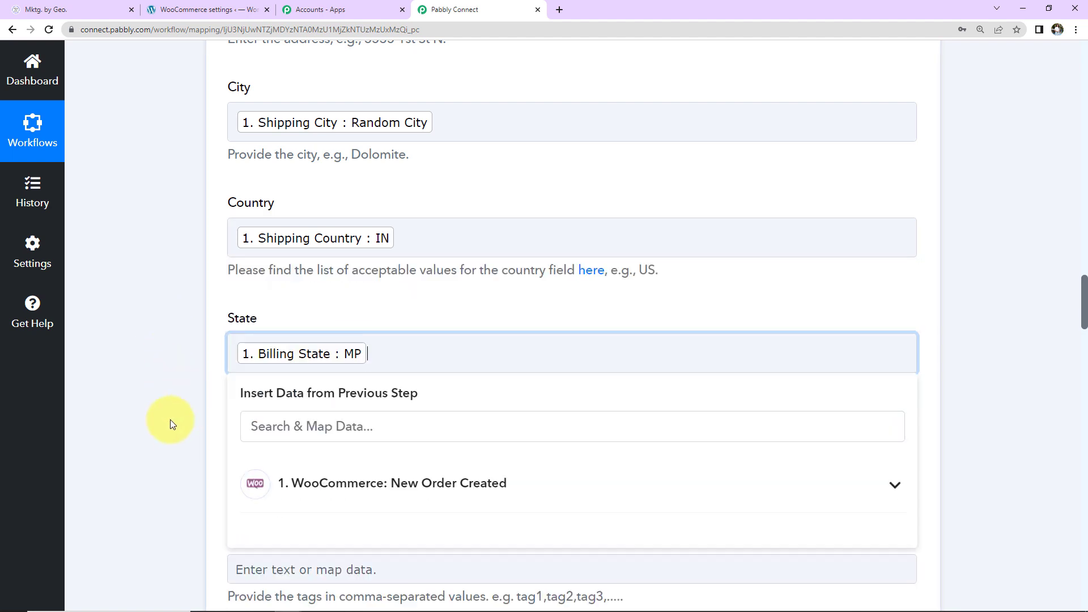
pyautogui.click(159, 384)
pyautogui.scroll(-2, 156, 394)
# Map Postal Code to Shipping Postcode (123456).
pyautogui.click(281, 333)
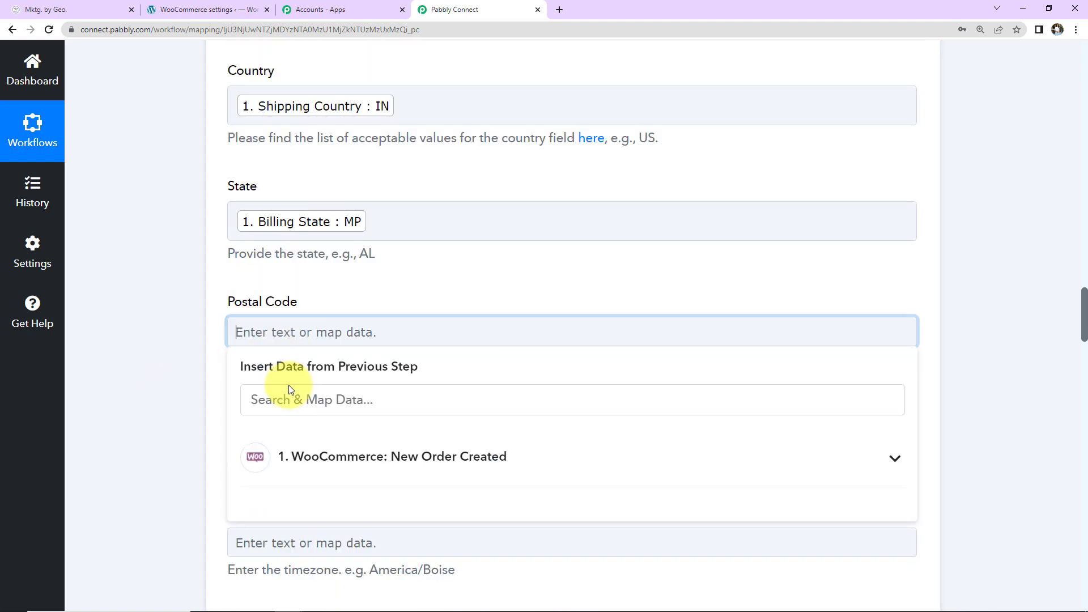
pyautogui.click(296, 453)
pyautogui.click(300, 402)
pyautogui.write('123')
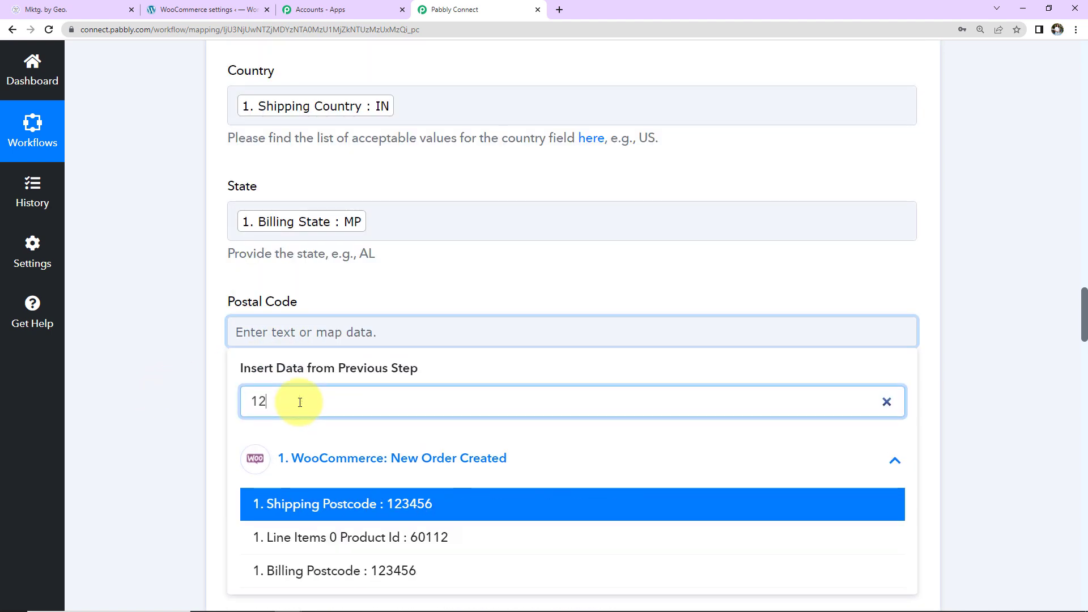
pyautogui.click(316, 512)
pyautogui.click(158, 379)
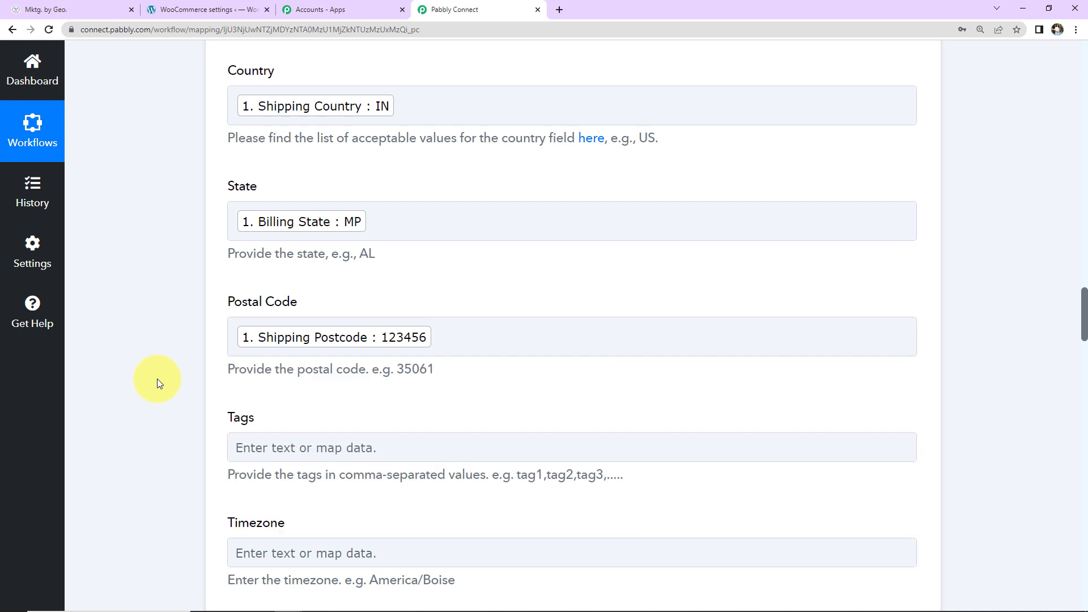
# Map Company Name to the order's 1. Shipping Company.
pyautogui.scroll(-5, 157, 379)
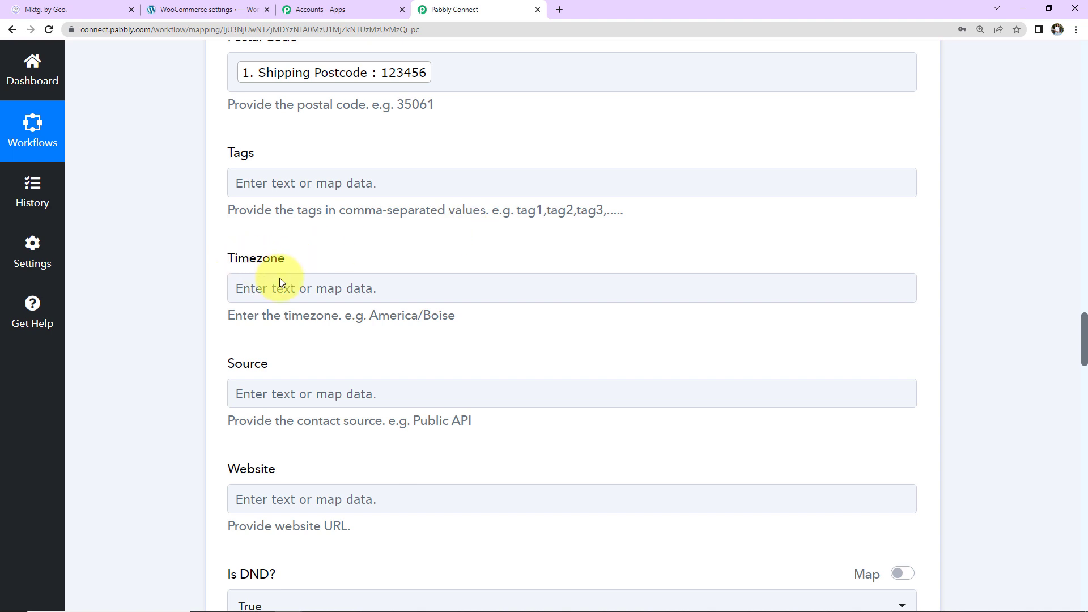
pyautogui.scroll(-2, 283, 306)
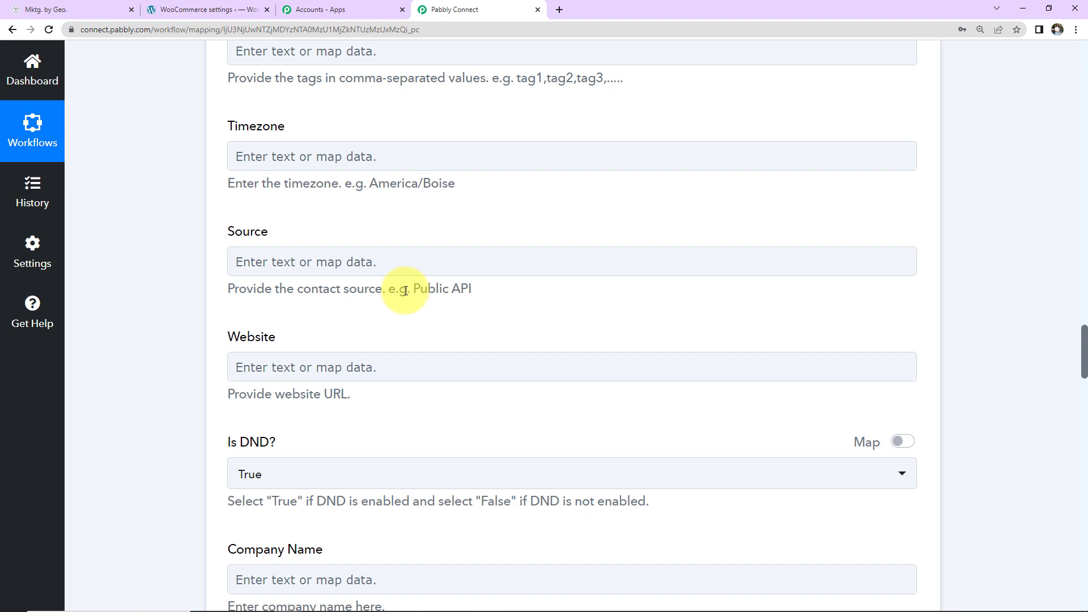
pyautogui.scroll(-2, 363, 306)
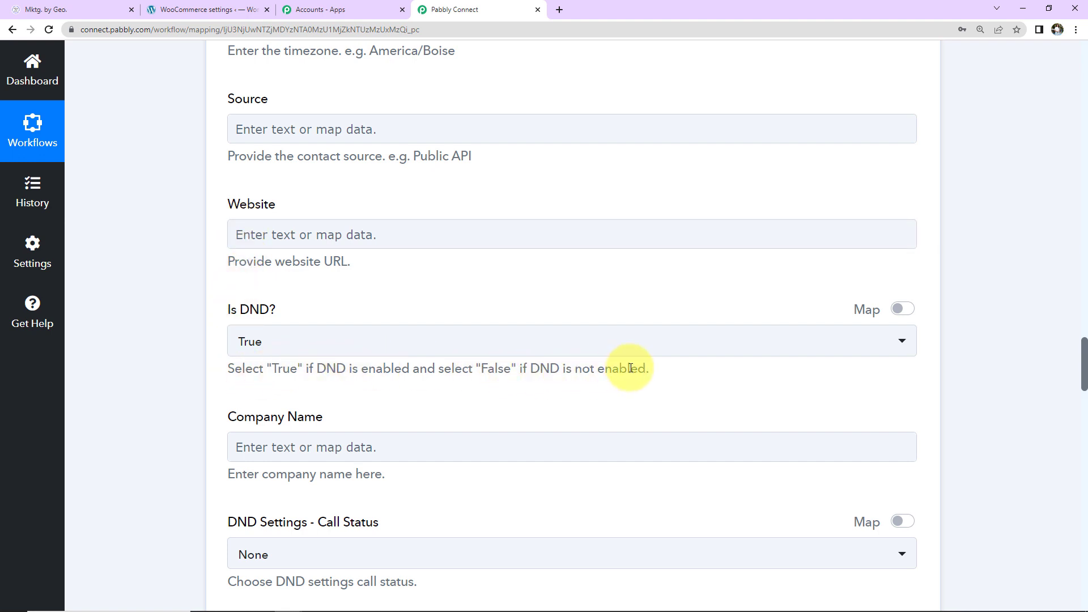
pyautogui.scroll(-4, 461, 335)
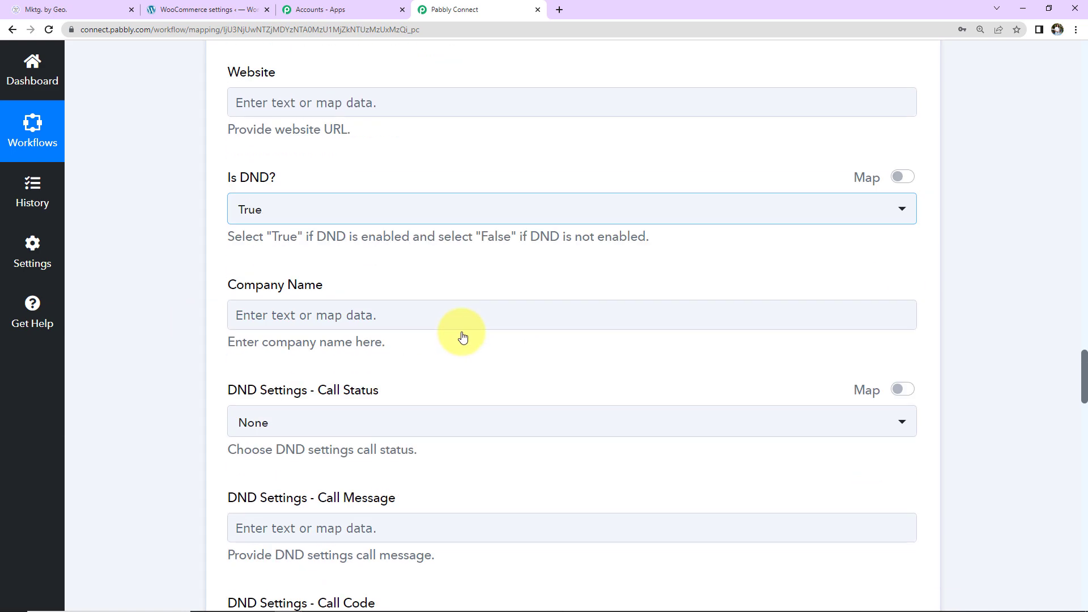
pyautogui.click(334, 184)
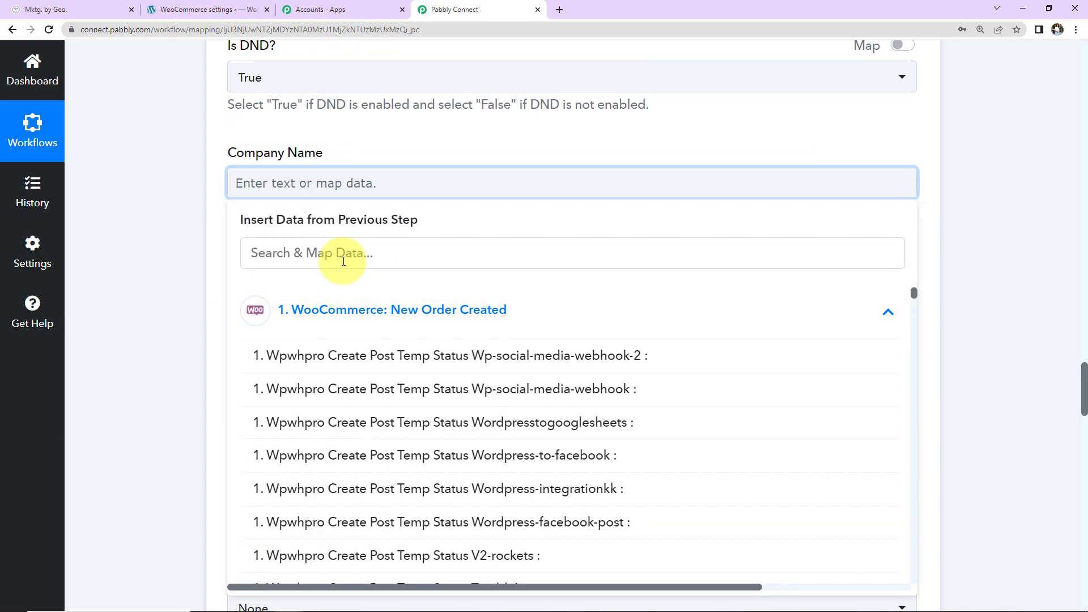
pyautogui.click(340, 257)
pyautogui.write('pabbly')
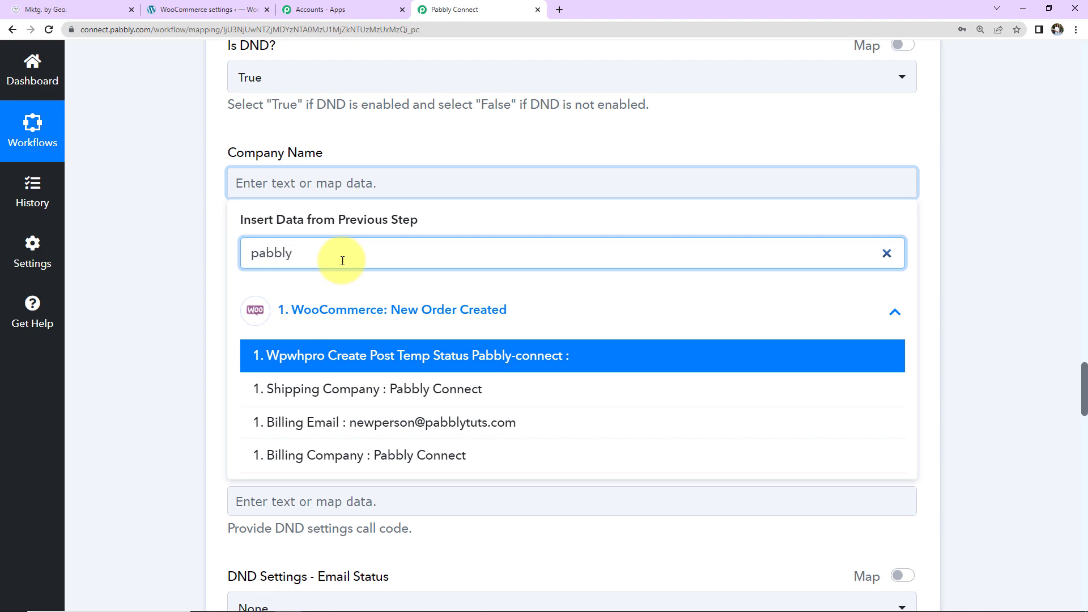
pyautogui.click(352, 389)
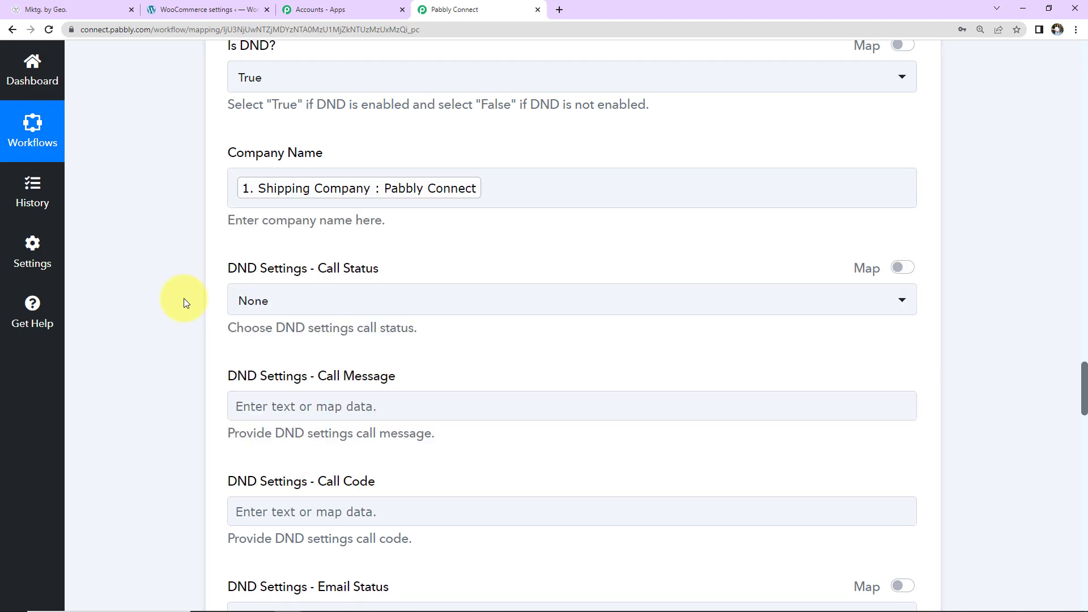
pyautogui.scroll(-5, 183, 298)
pyautogui.scroll(-8, 183, 298)
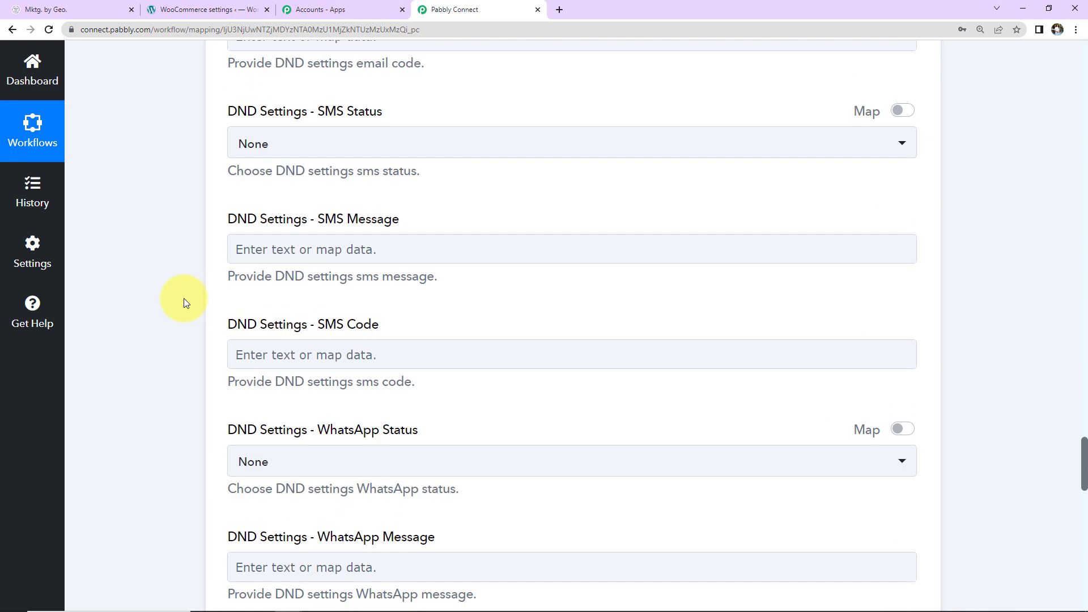
pyautogui.scroll(-15, 183, 299)
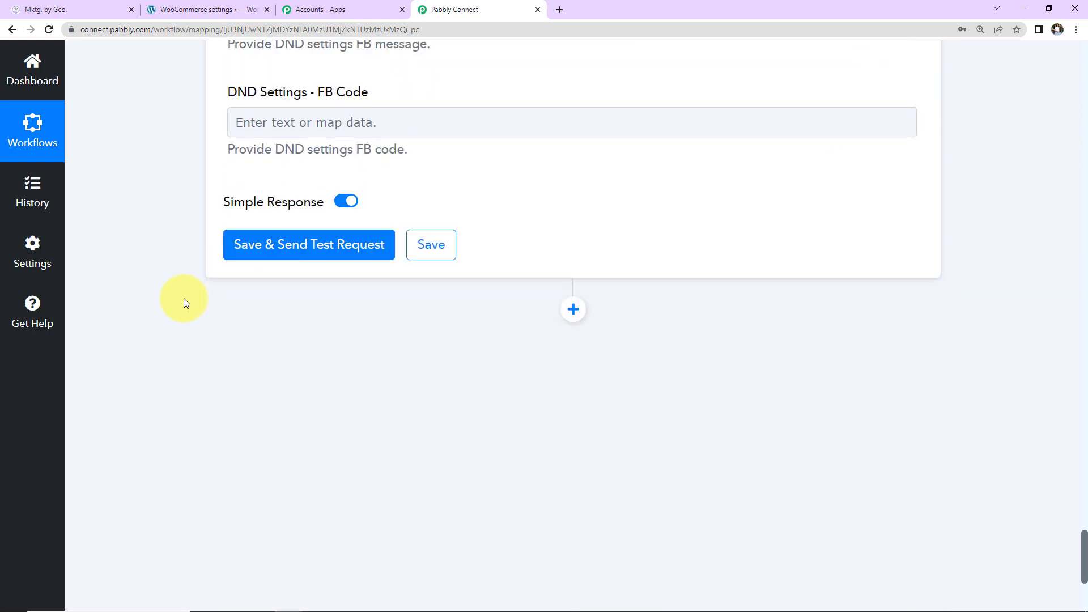
# Save and send a test request, checking the returned Contact Id and Contact LocationId.
pyautogui.click(244, 243)
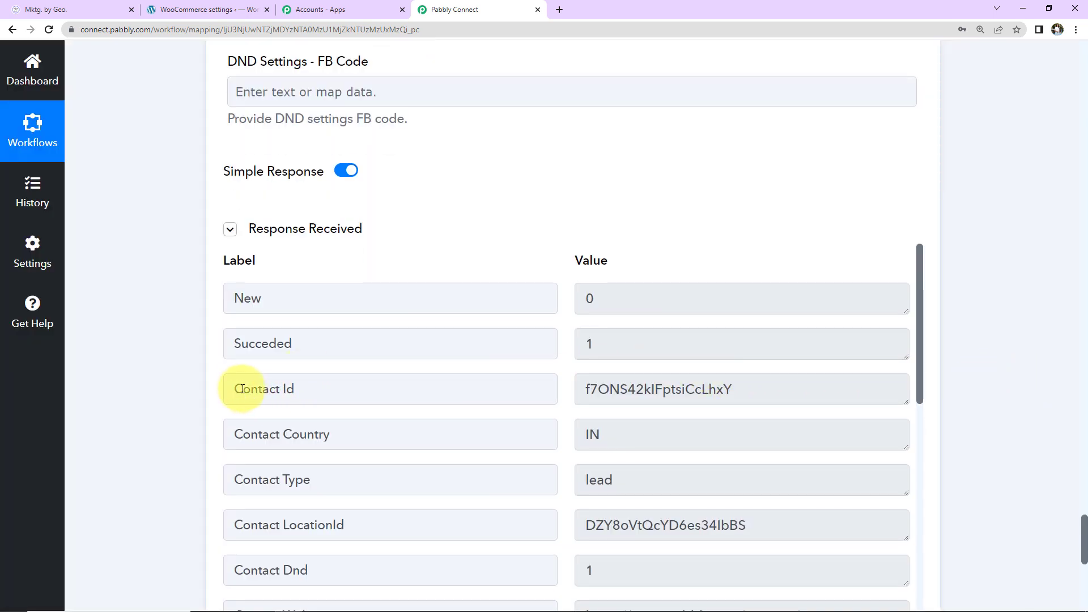
pyautogui.moveTo(236, 389); pyautogui.dragTo(335, 389)
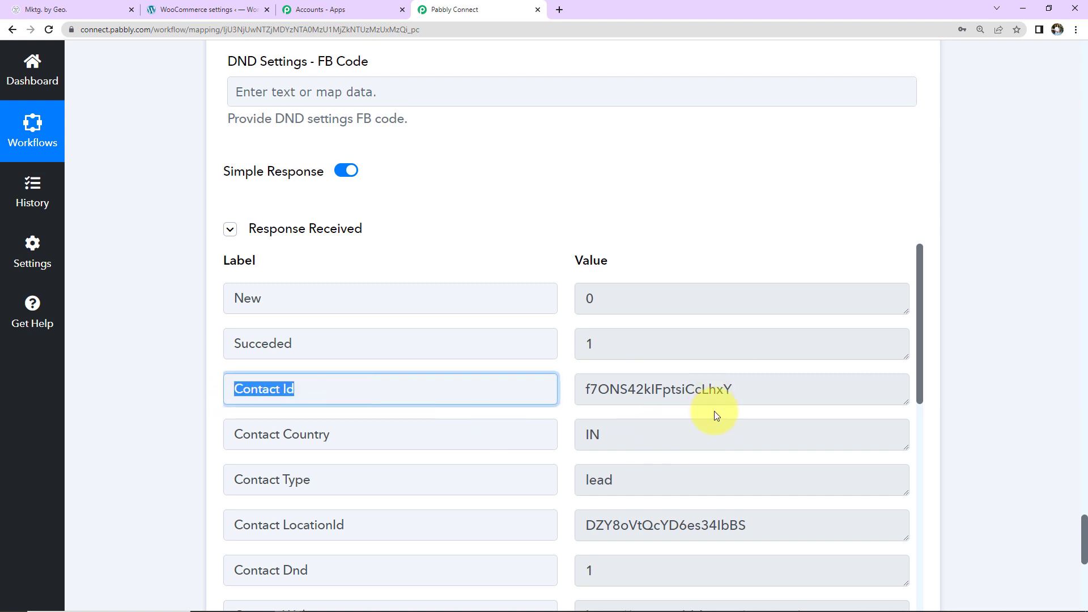
pyautogui.scroll(-2, 715, 415)
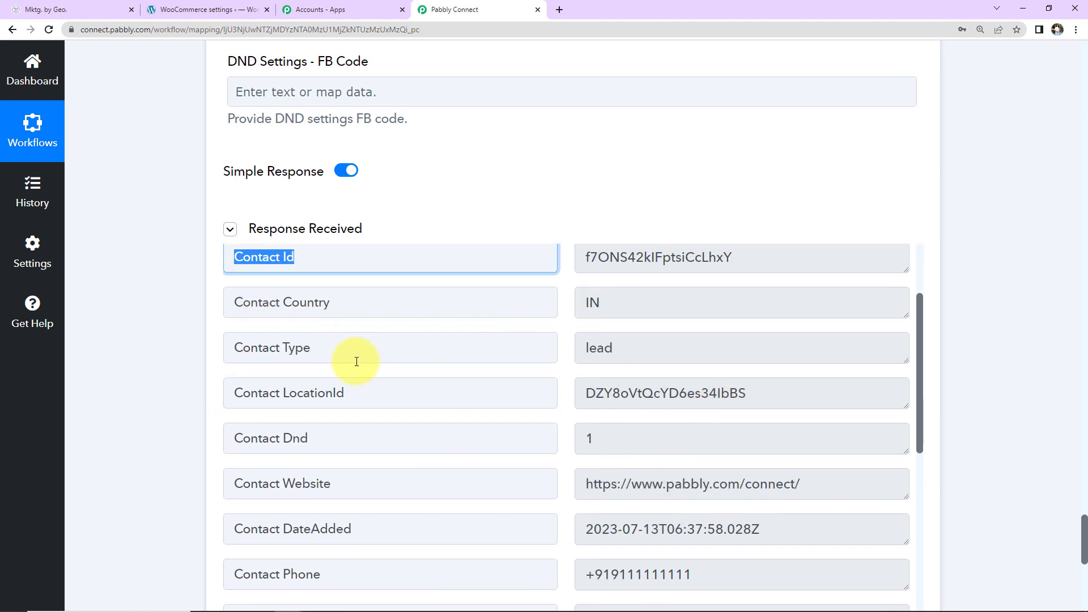
pyautogui.moveTo(235, 395); pyautogui.dragTo(385, 397)
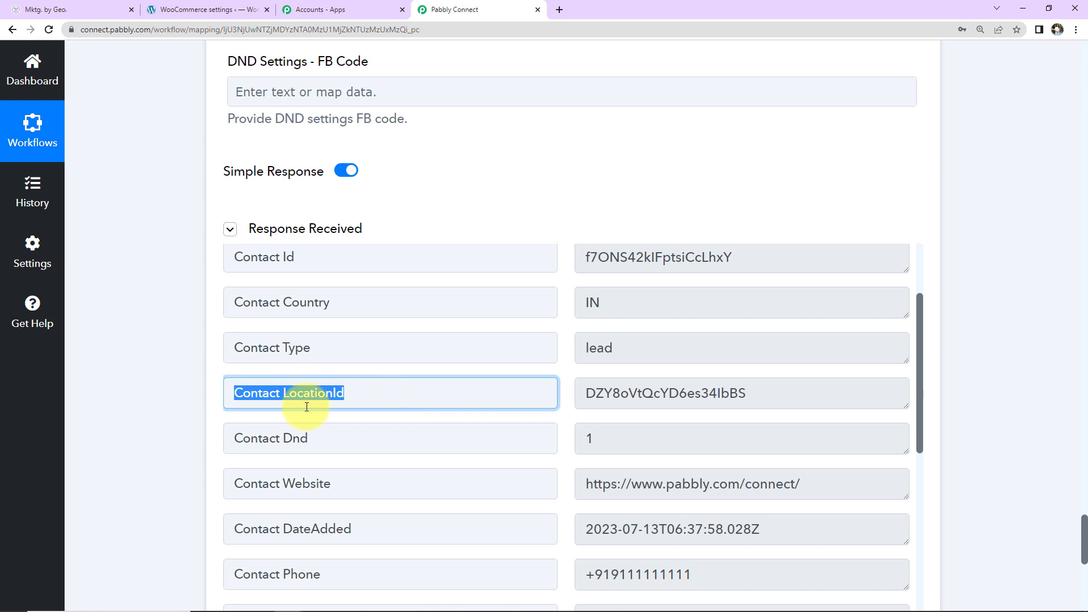
pyautogui.scroll(-2, 681, 392)
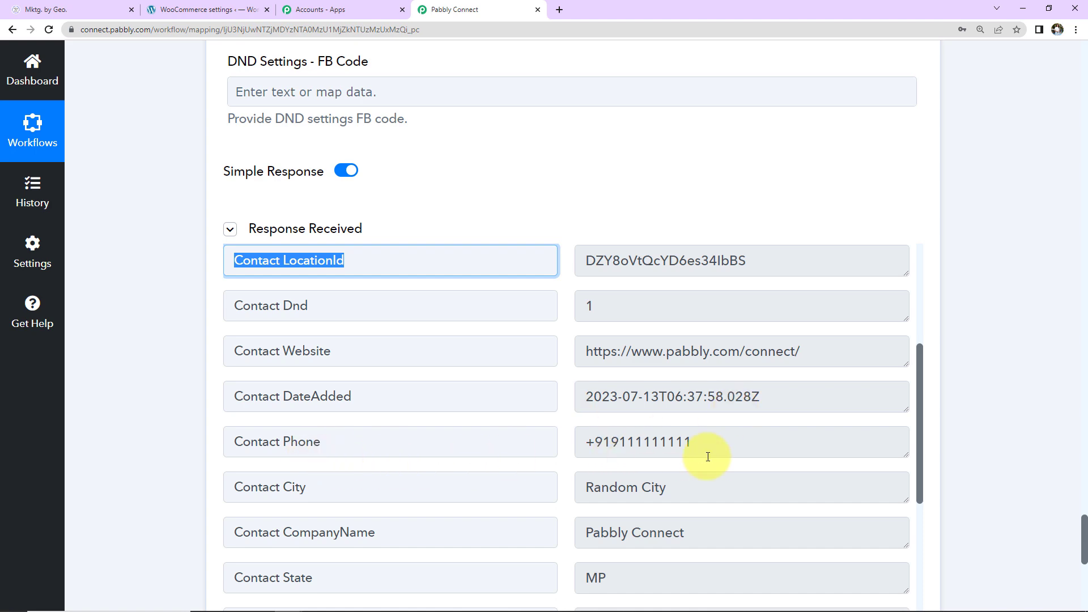
pyautogui.scroll(-2, 707, 454)
pyautogui.scroll(-2, 716, 440)
pyautogui.scroll(-3, 721, 450)
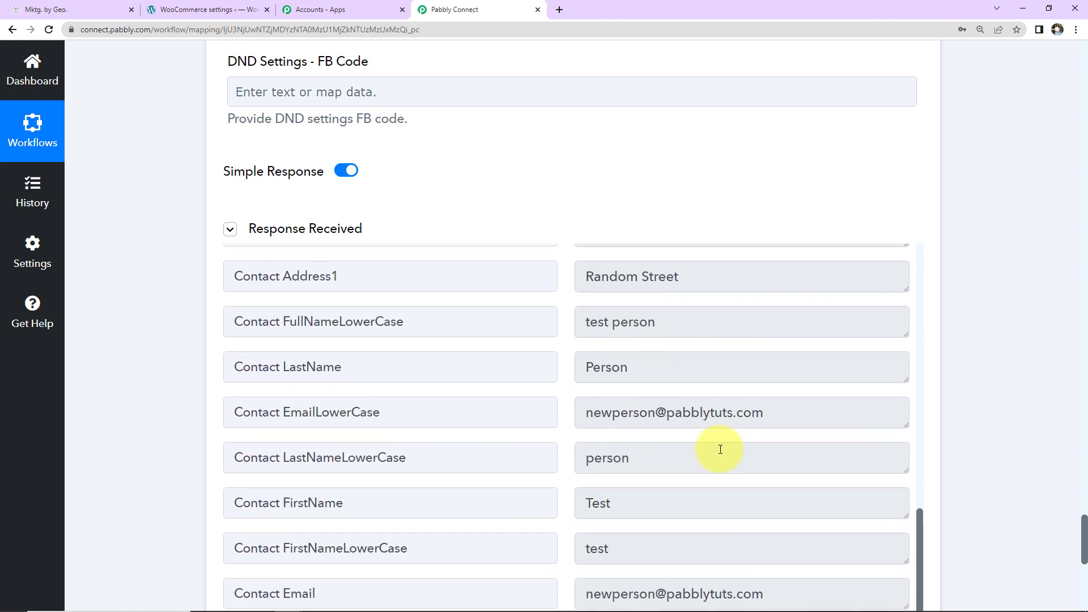
pyautogui.scroll(-5, 721, 450)
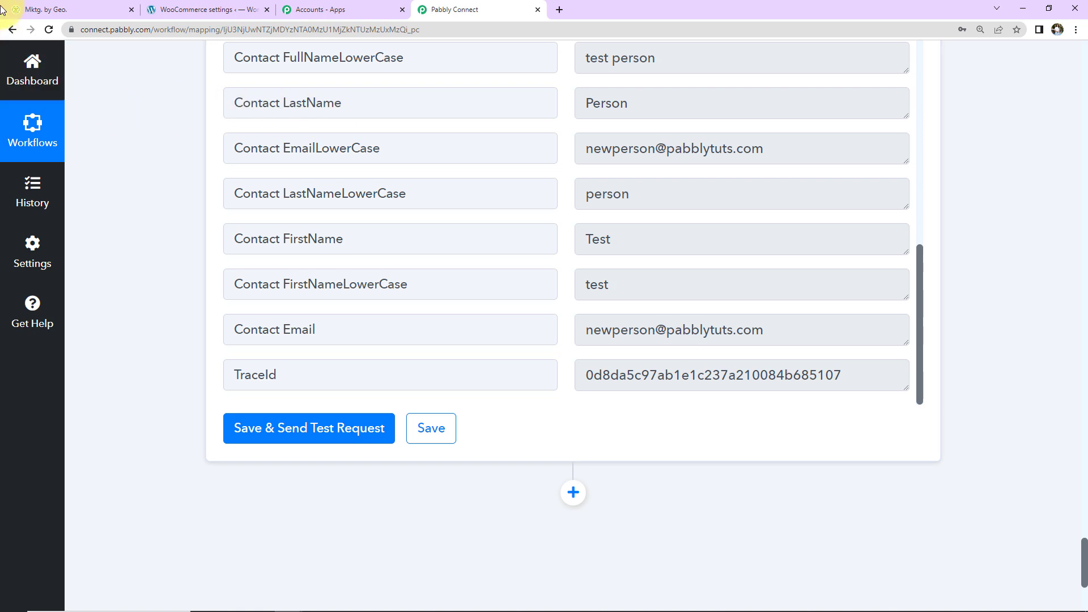
pyautogui.click(34, 10)
# Open the new test contact in GoHighLevel Contacts to check its name, email and phone.
pyautogui.click(64, 262)
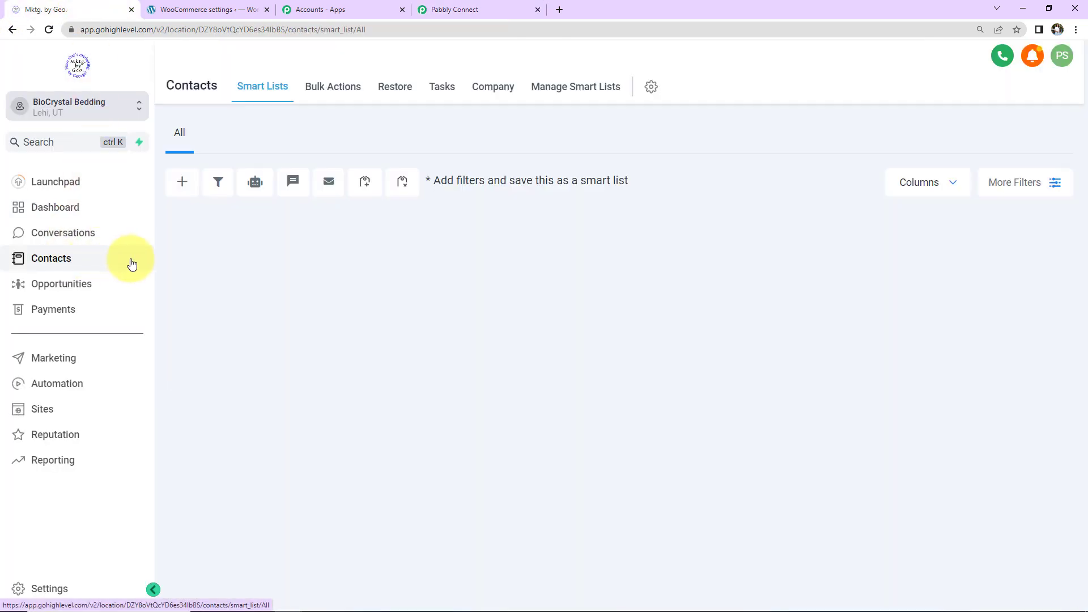
pyautogui.scroll(-7, 494, 406)
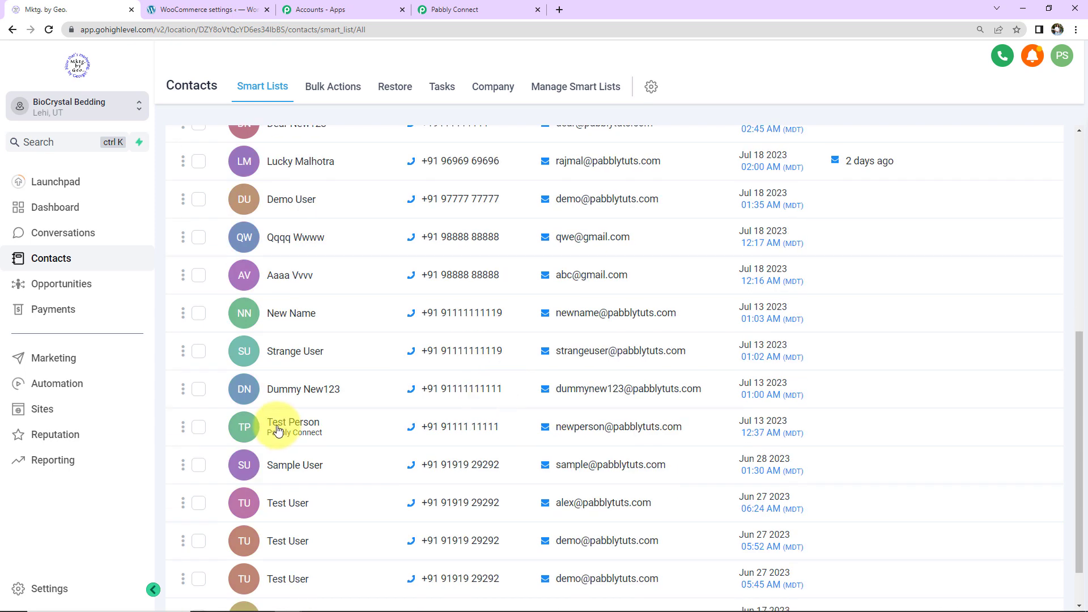
pyautogui.click(278, 430)
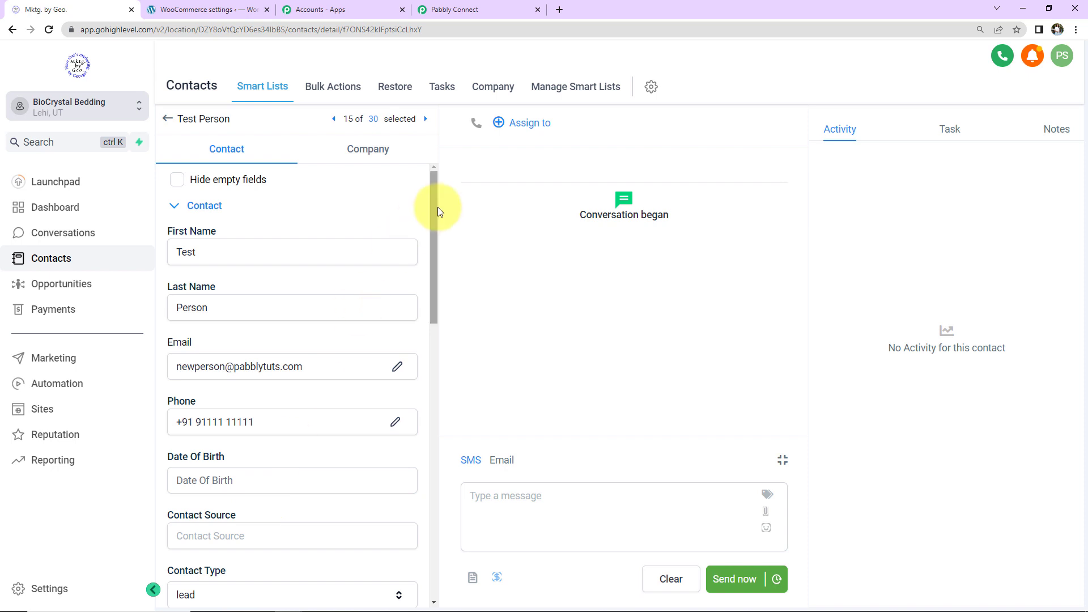
pyautogui.click(492, 12)
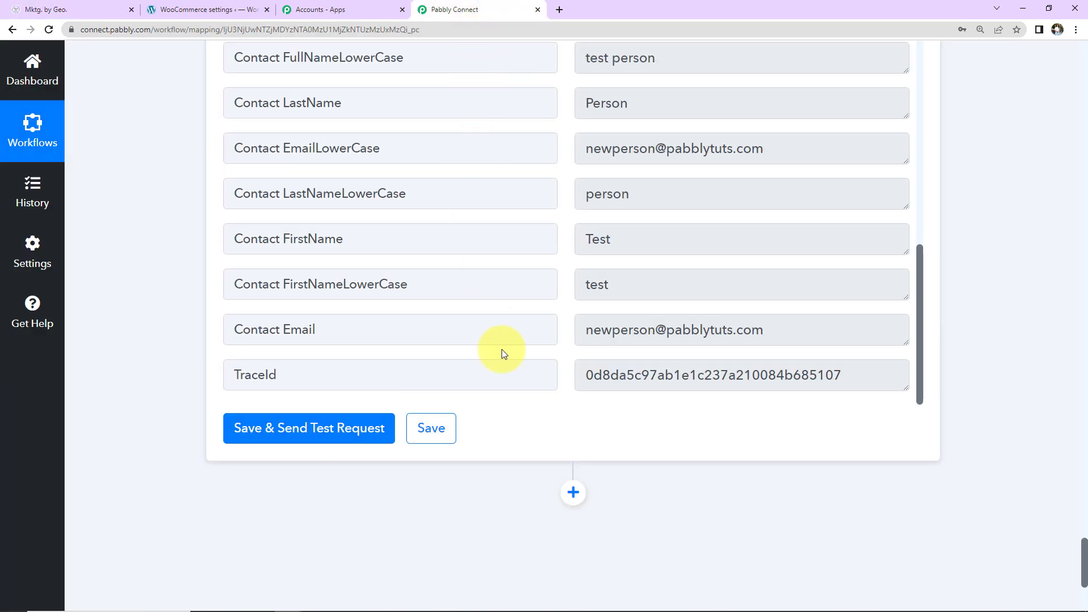
# Add a LeadConnector V2 'Create or Update Opportunity' step using the existing connection.
pyautogui.scroll(-5, 977, 278)
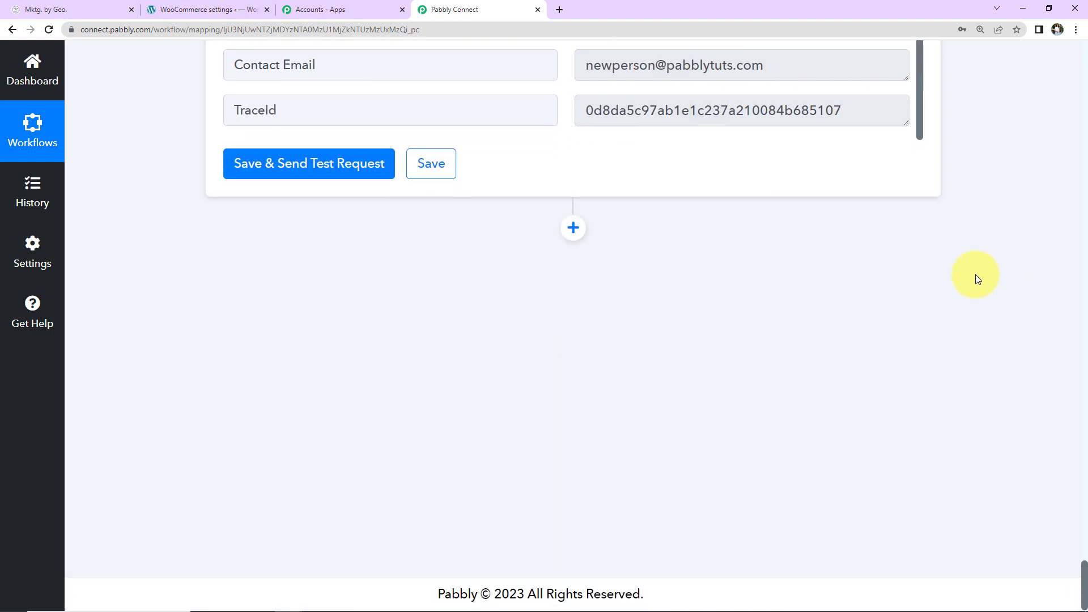
pyautogui.click(572, 229)
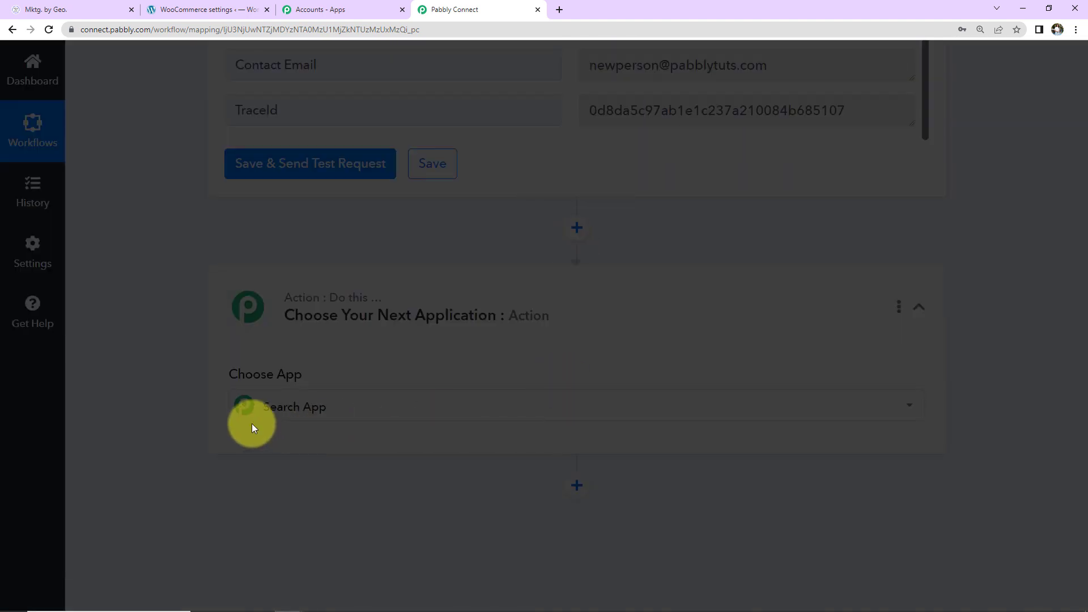
pyautogui.click(293, 408)
pyautogui.write('lead')
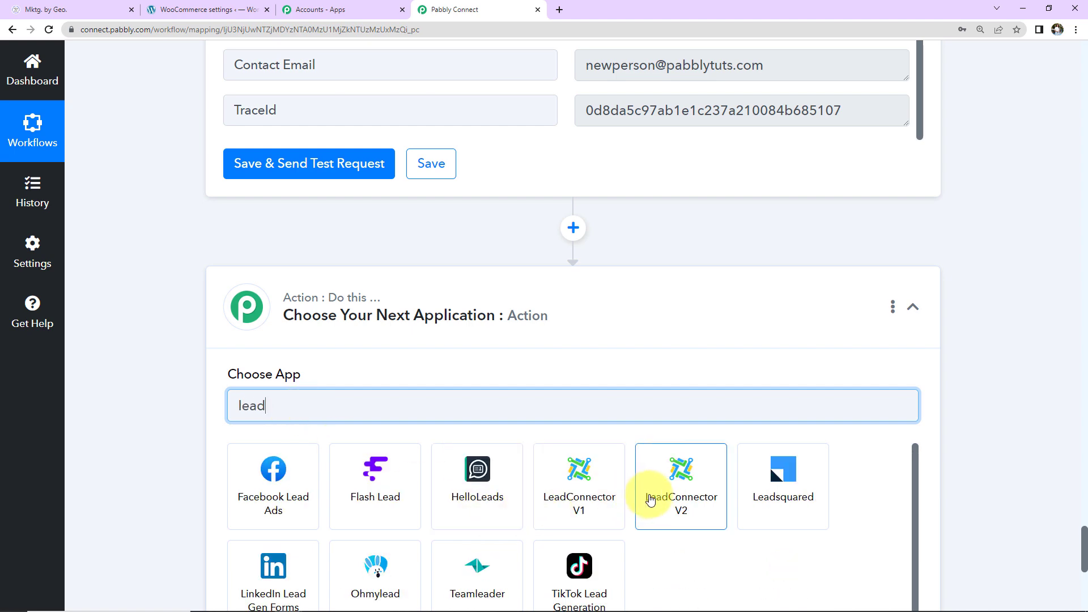
pyautogui.click(680, 470)
pyautogui.click(241, 219)
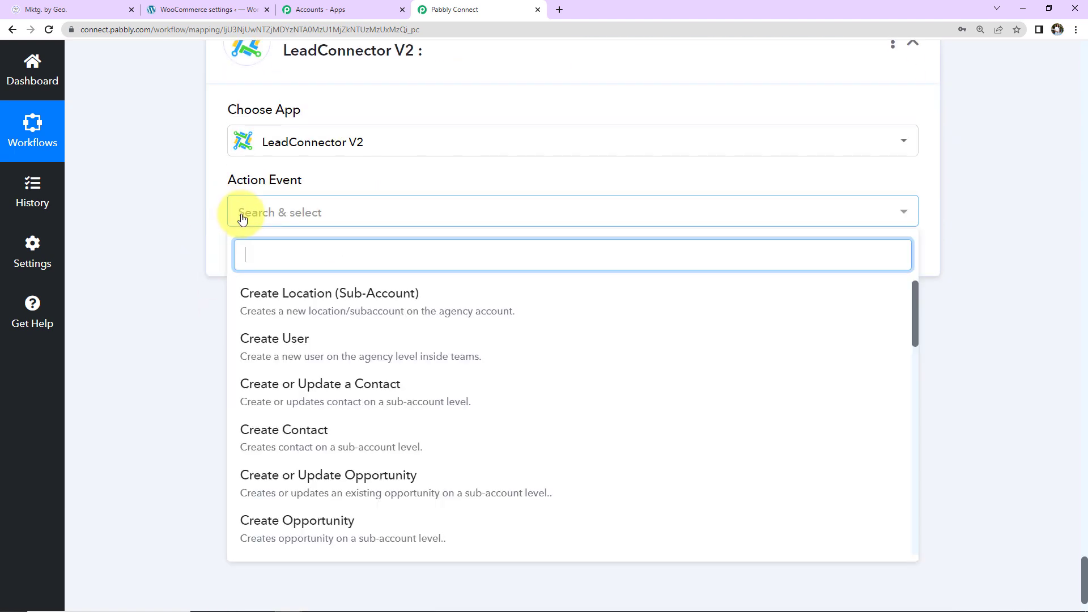
pyautogui.click(302, 477)
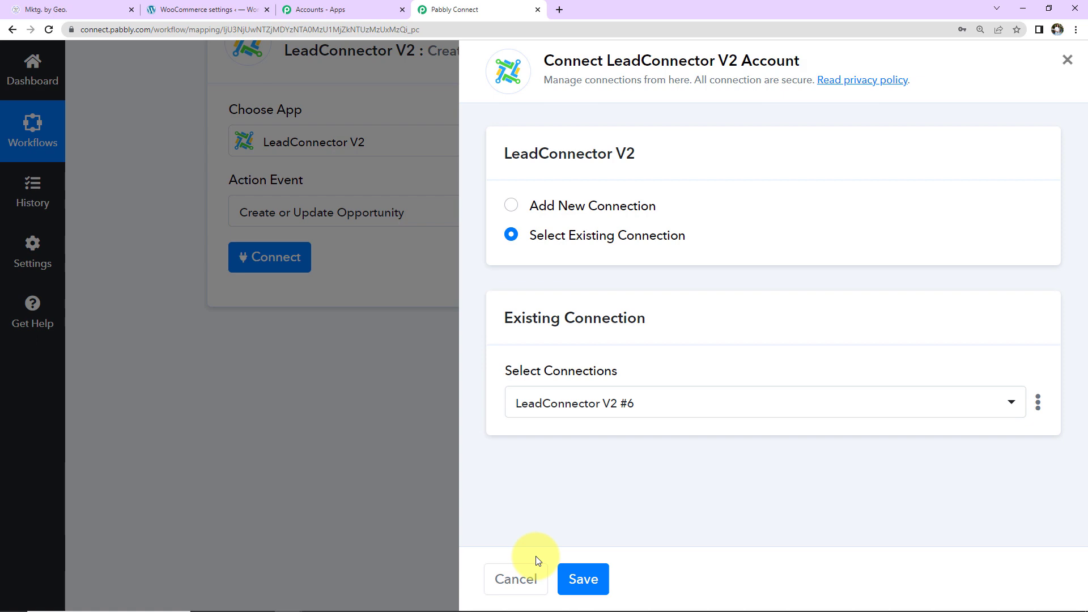
pyautogui.click(576, 580)
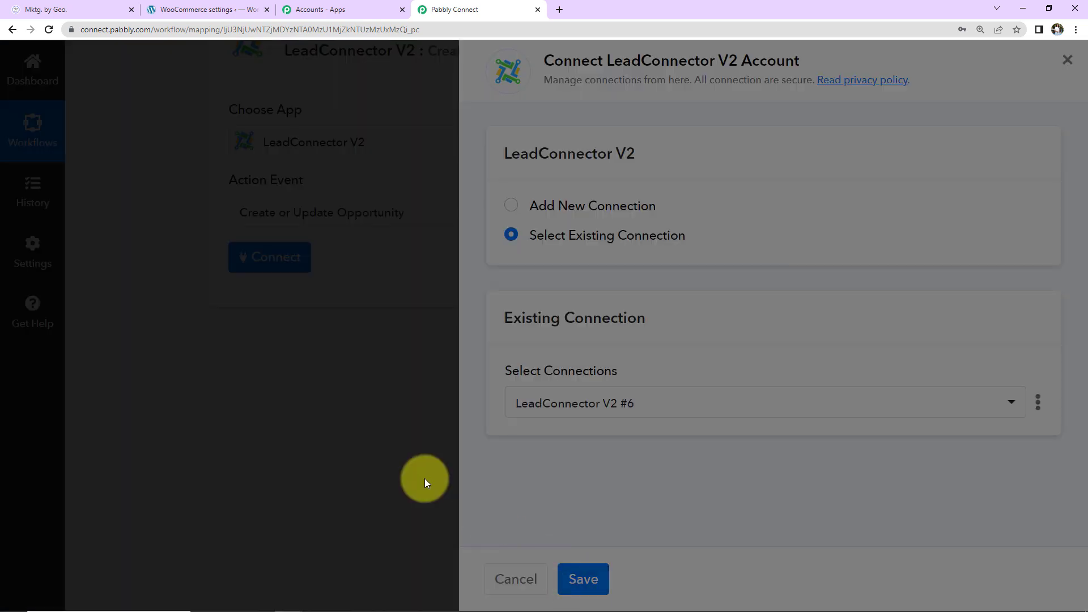
pyautogui.scroll(-1, 395, 406)
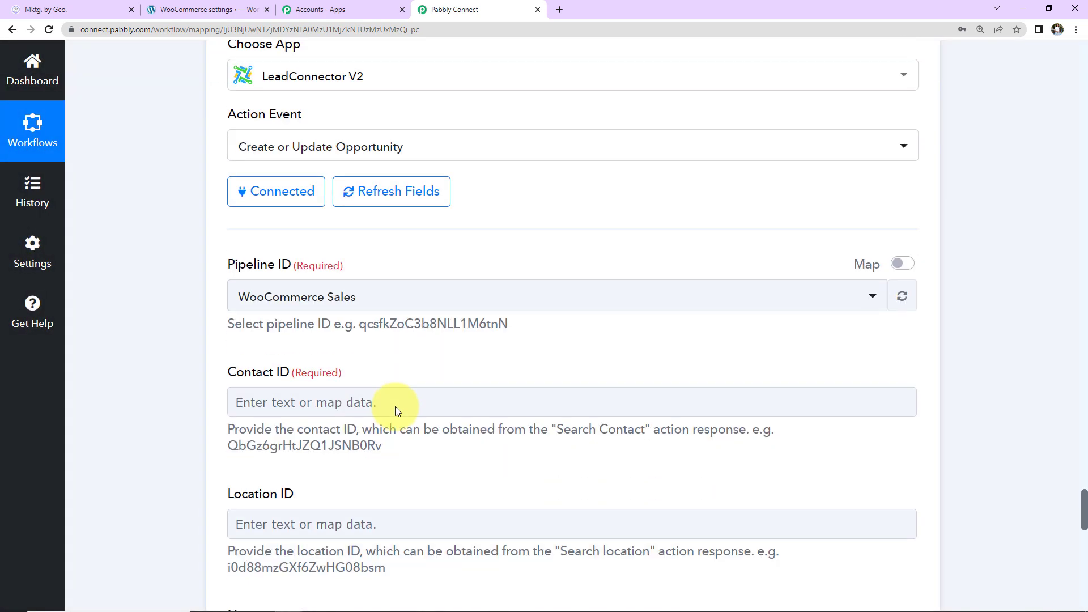
pyautogui.scroll(-1, 396, 406)
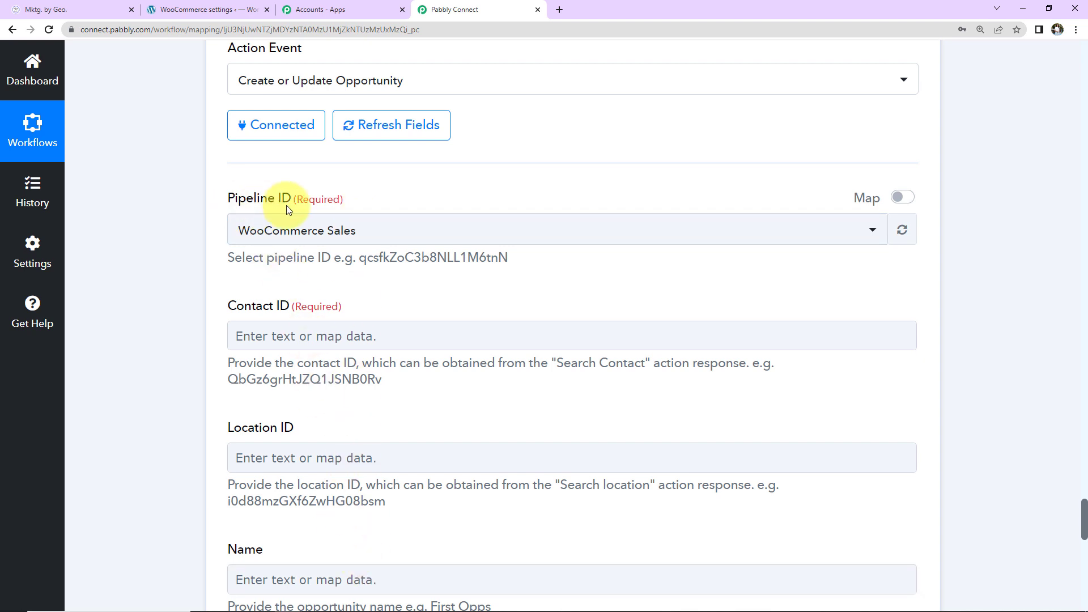
pyautogui.click(87, 4)
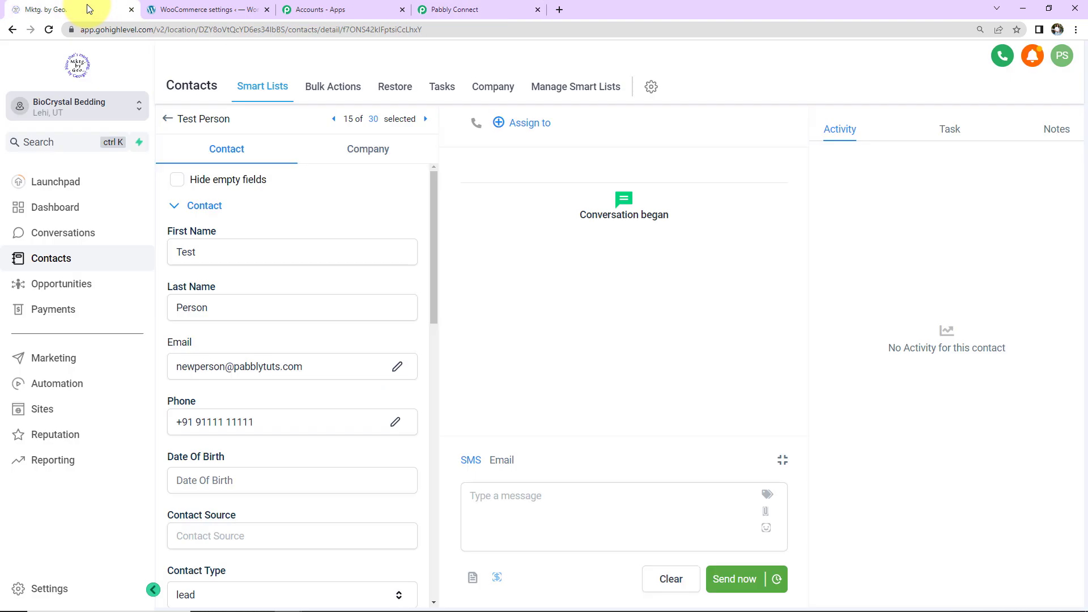
pyautogui.click(73, 285)
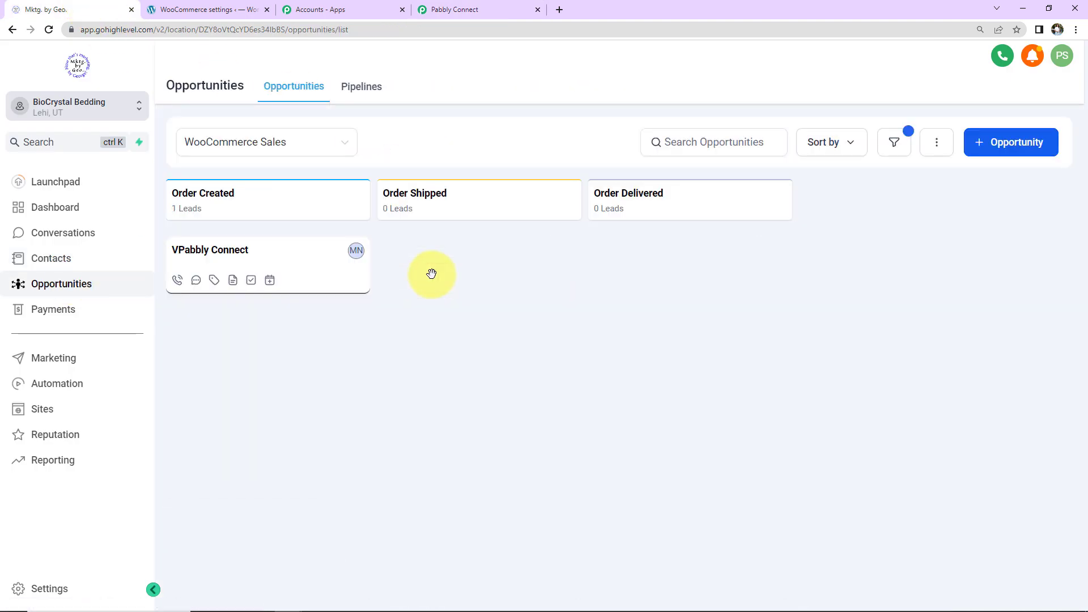
pyautogui.click(362, 87)
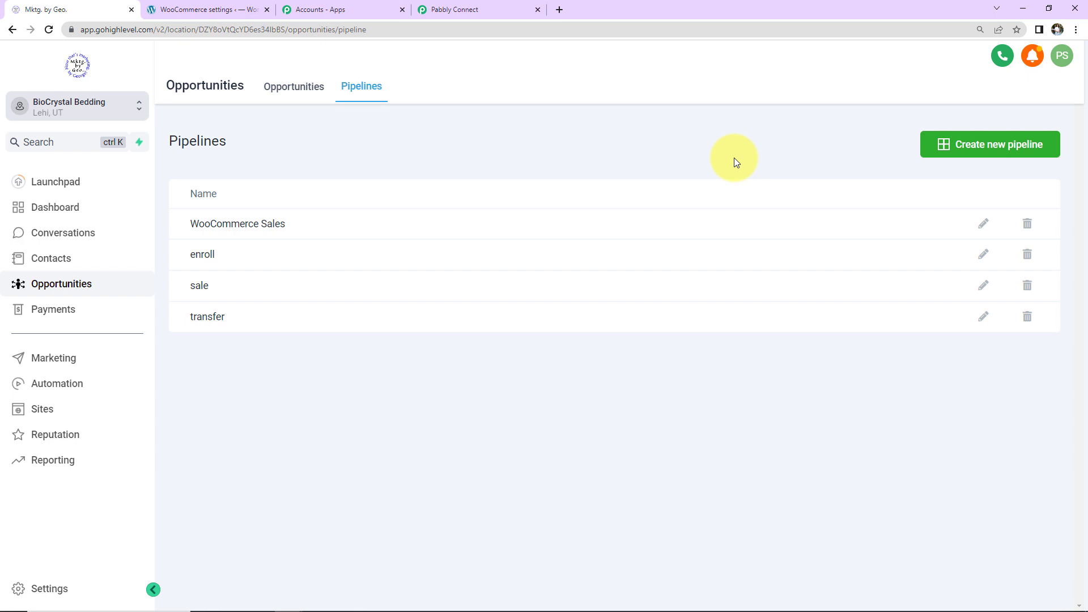
pyautogui.click(1028, 154)
pyautogui.click(468, 15)
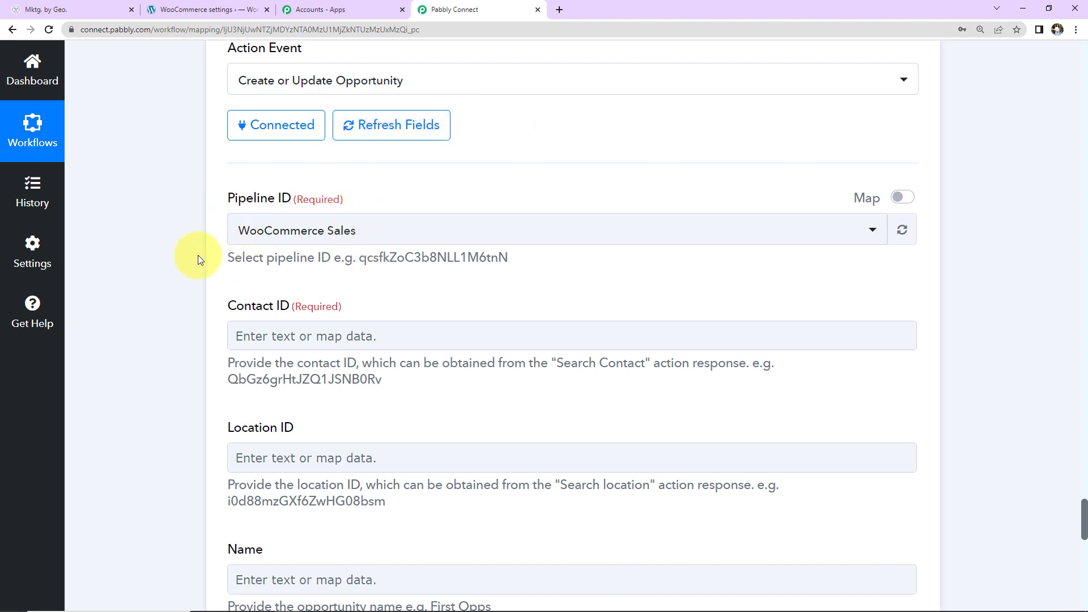
# Keep WooCommerce Sales as the pipeline and map Contact ID to step 2's Contact Id.
pyautogui.click(385, 230)
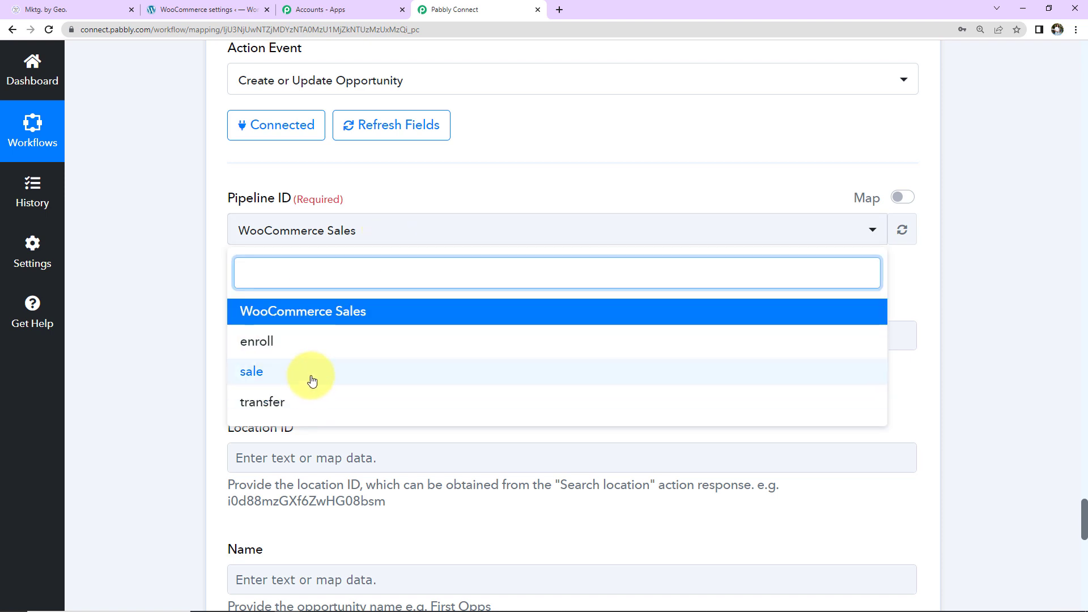
pyautogui.click(304, 321)
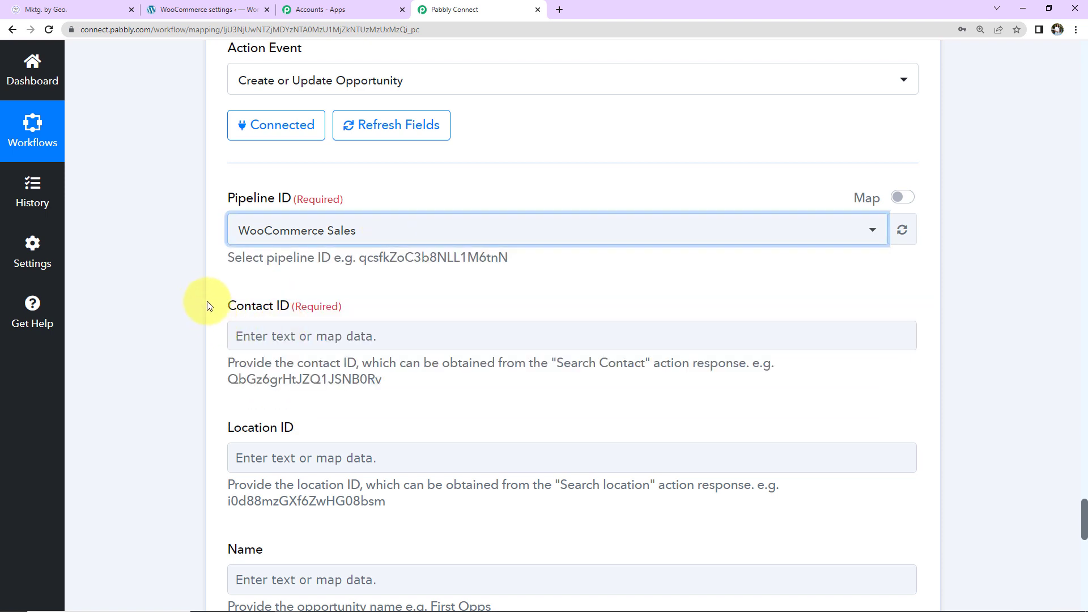
pyautogui.scroll(-2, 183, 283)
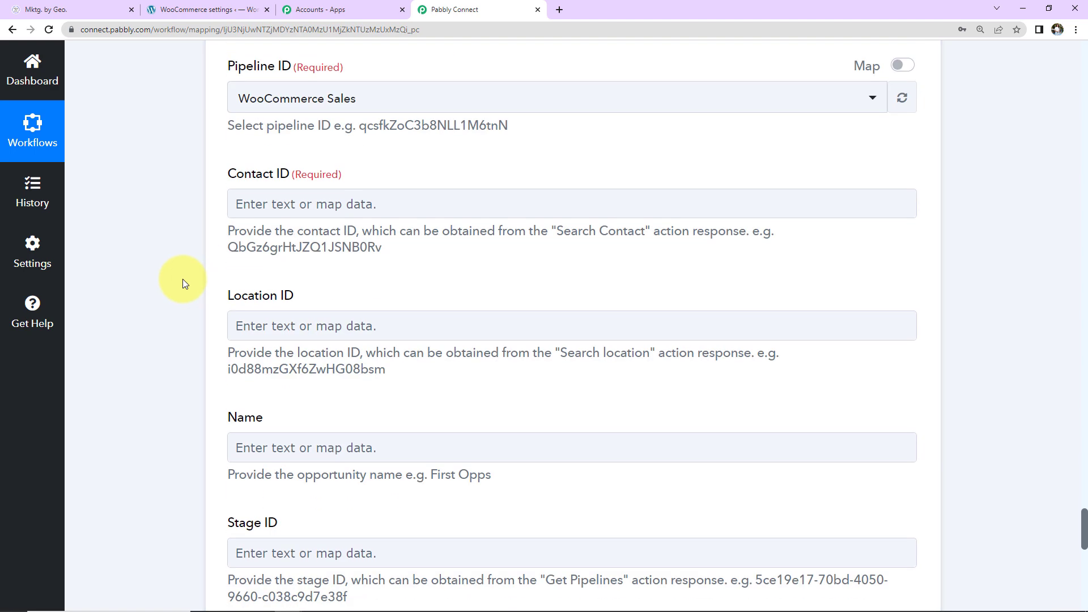
pyautogui.click(288, 204)
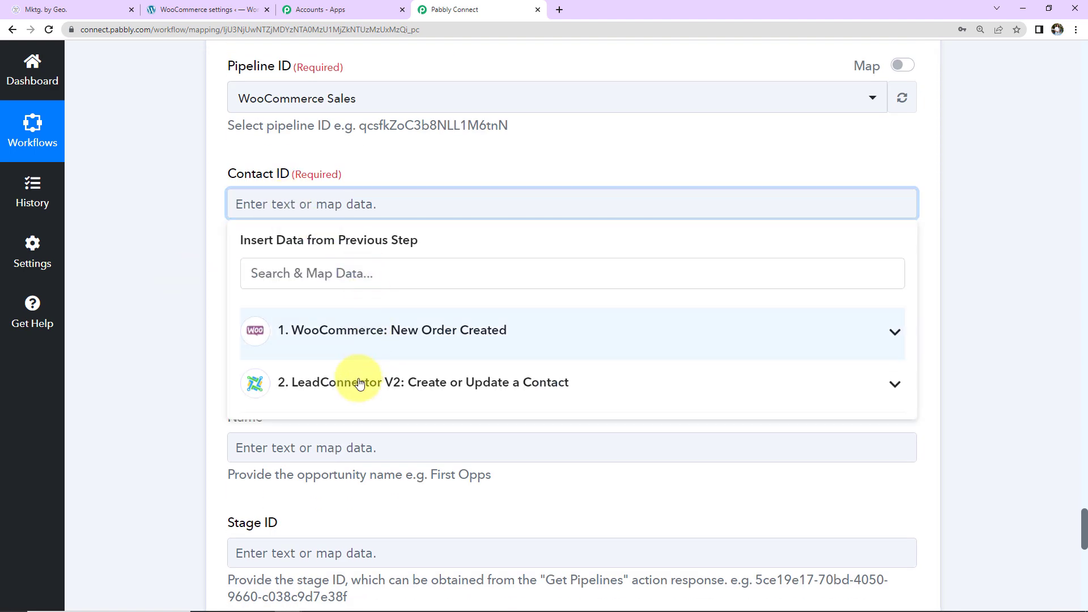
pyautogui.click(360, 383)
pyautogui.click(335, 492)
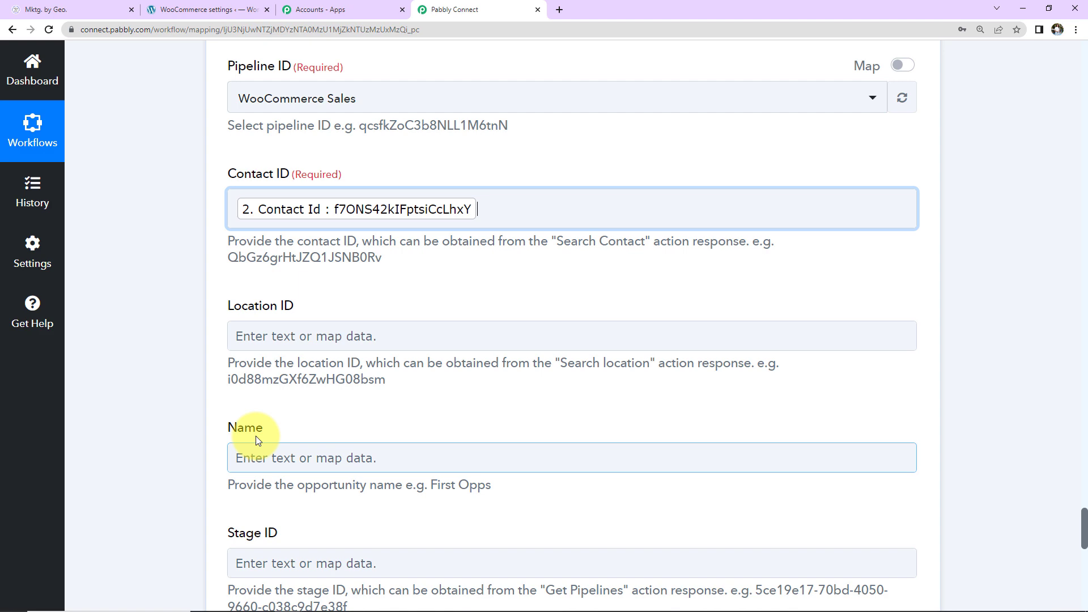
pyautogui.click(172, 320)
pyautogui.scroll(-4, 171, 320)
pyautogui.scroll(2, 261, 241)
# Map Location ID to step 2's Contact LocationId.
pyautogui.click(320, 216)
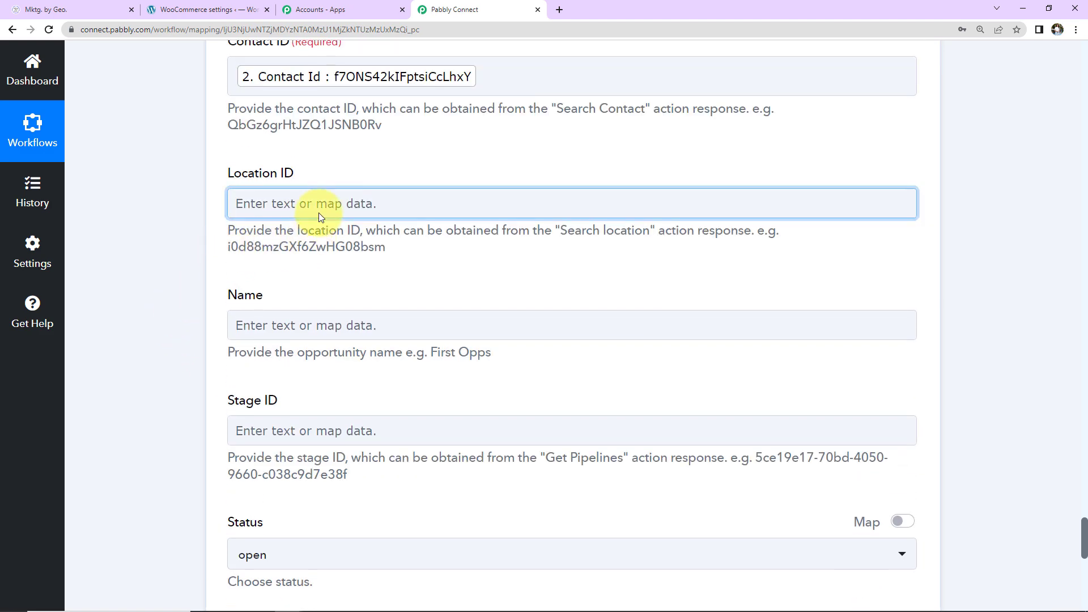
pyautogui.click(306, 383)
pyautogui.scroll(-3, 328, 482)
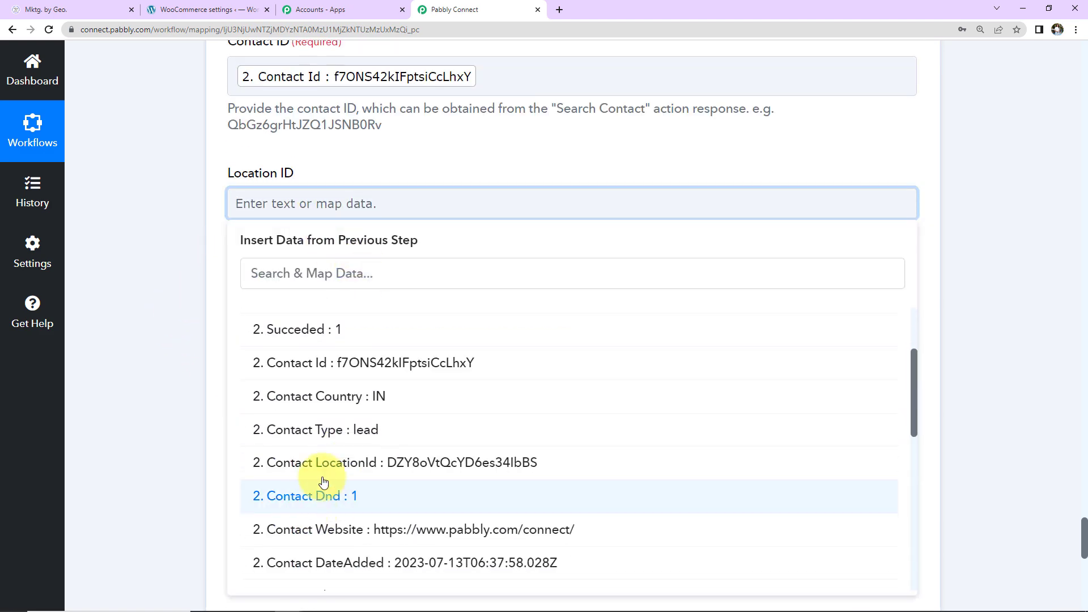
pyautogui.click(322, 473)
pyautogui.scroll(-2, 172, 381)
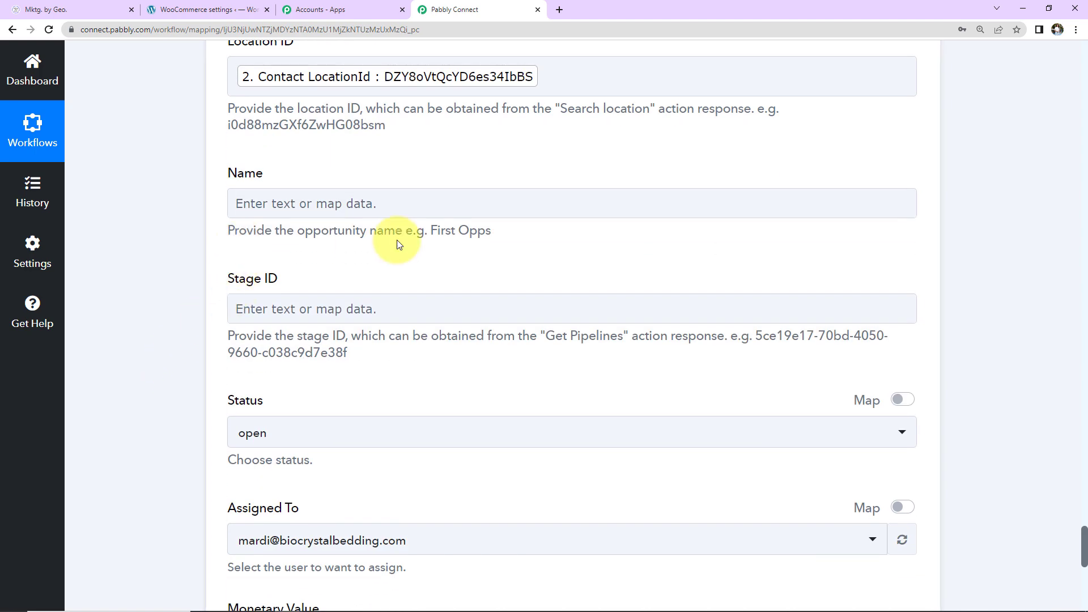
pyautogui.click(353, 200)
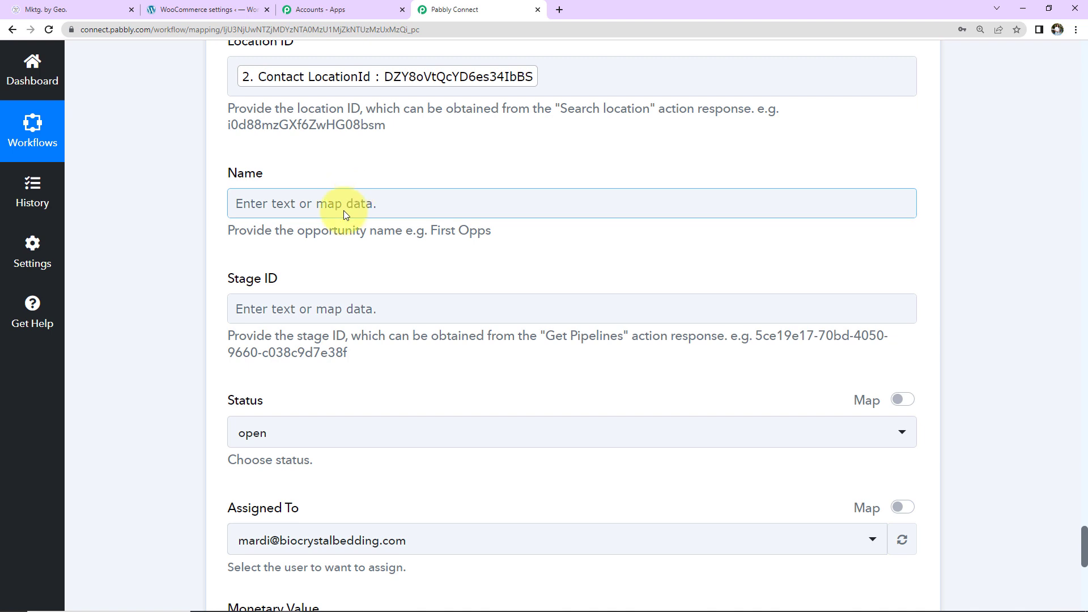
# Map step 2's Contact LastName followed by Contact CompanyName into the opportunity Name field.
pyautogui.click(342, 208)
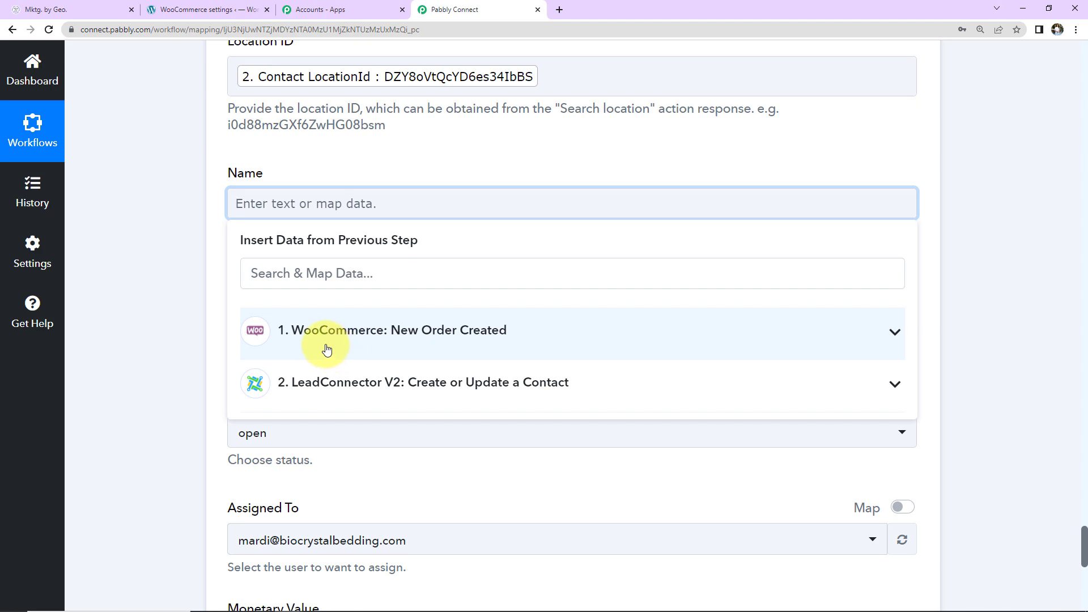
pyautogui.click(309, 381)
pyautogui.scroll(-3, 444, 537)
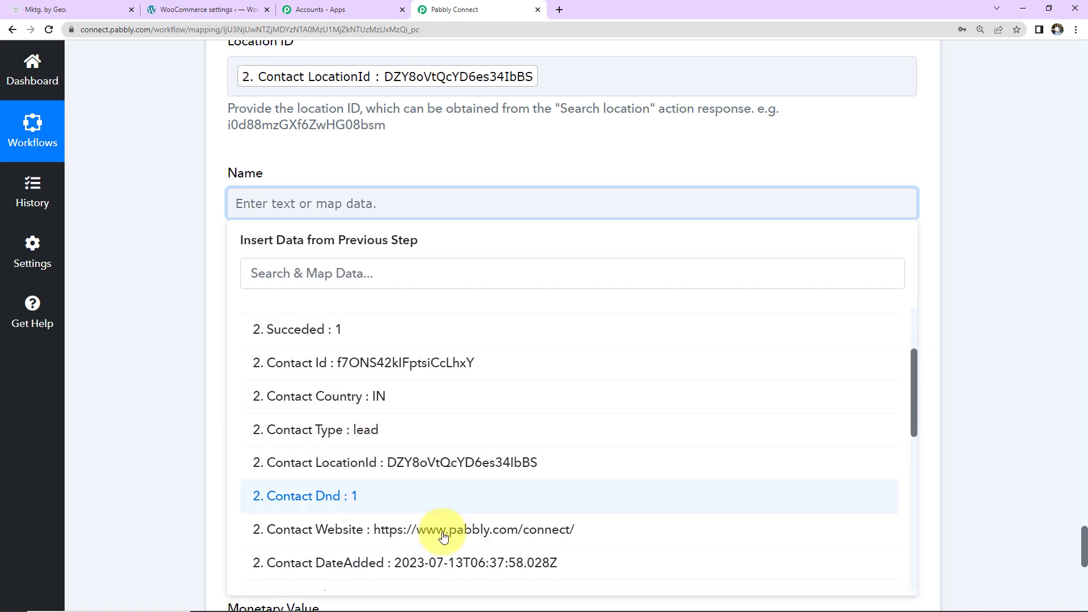
pyautogui.scroll(-6, 444, 537)
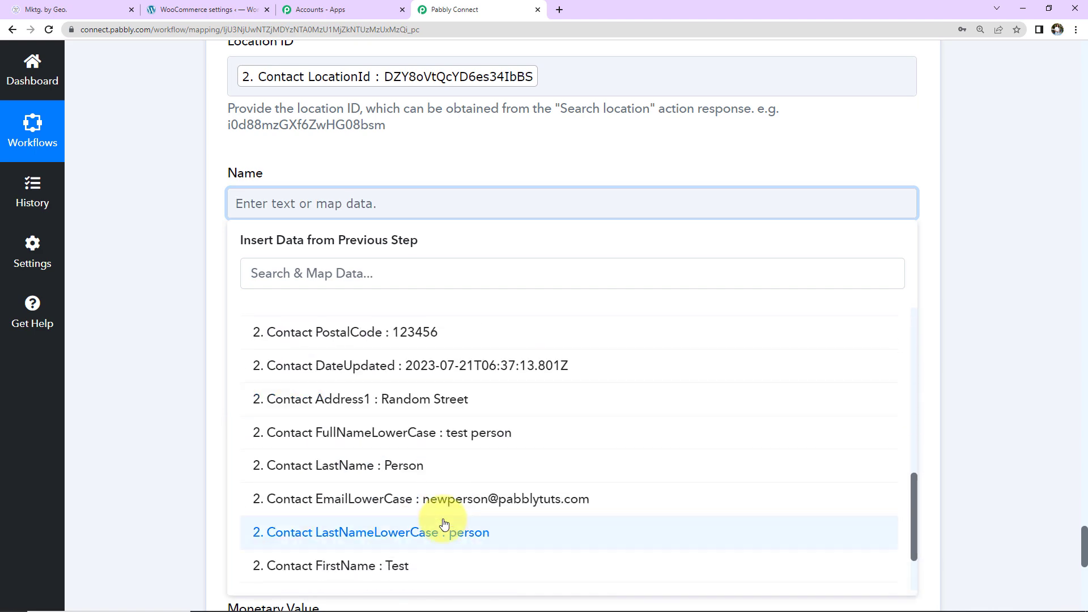
pyautogui.scroll(-2, 353, 534)
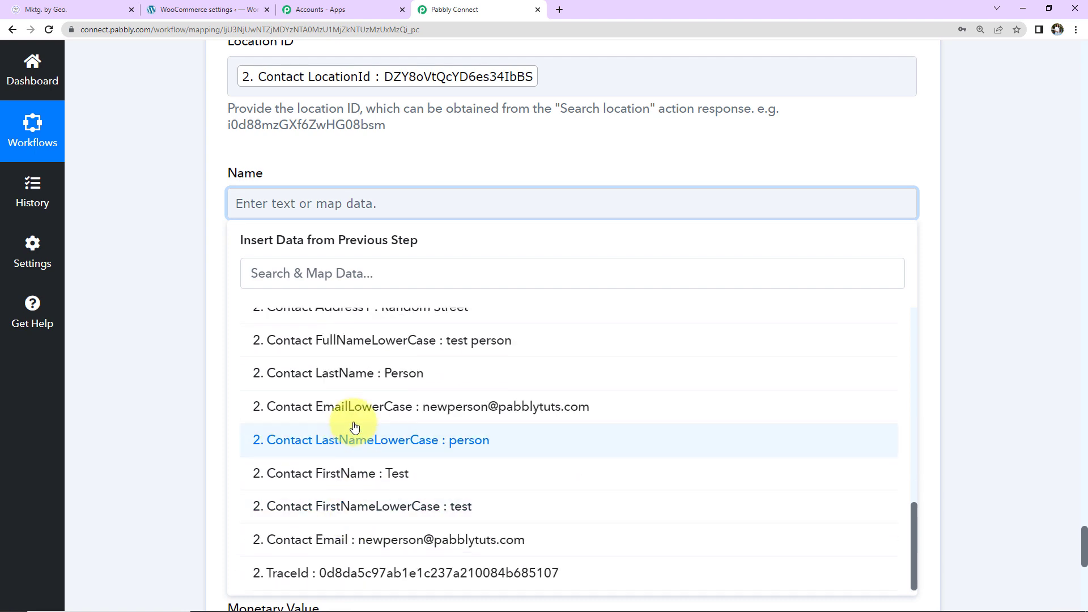
pyautogui.click(355, 385)
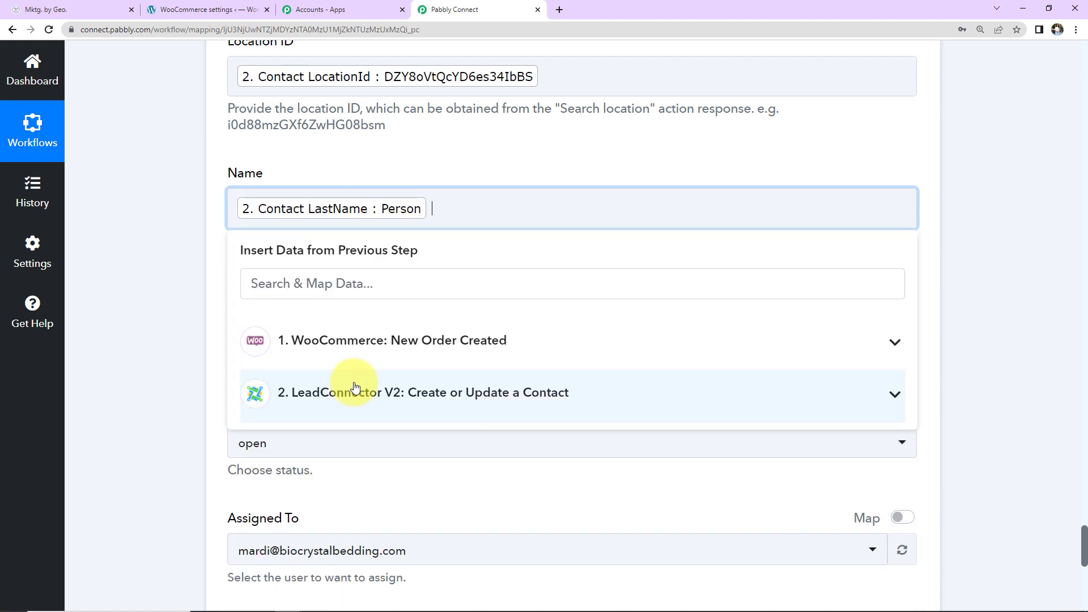
pyautogui.click(355, 387)
pyautogui.scroll(-6, 471, 474)
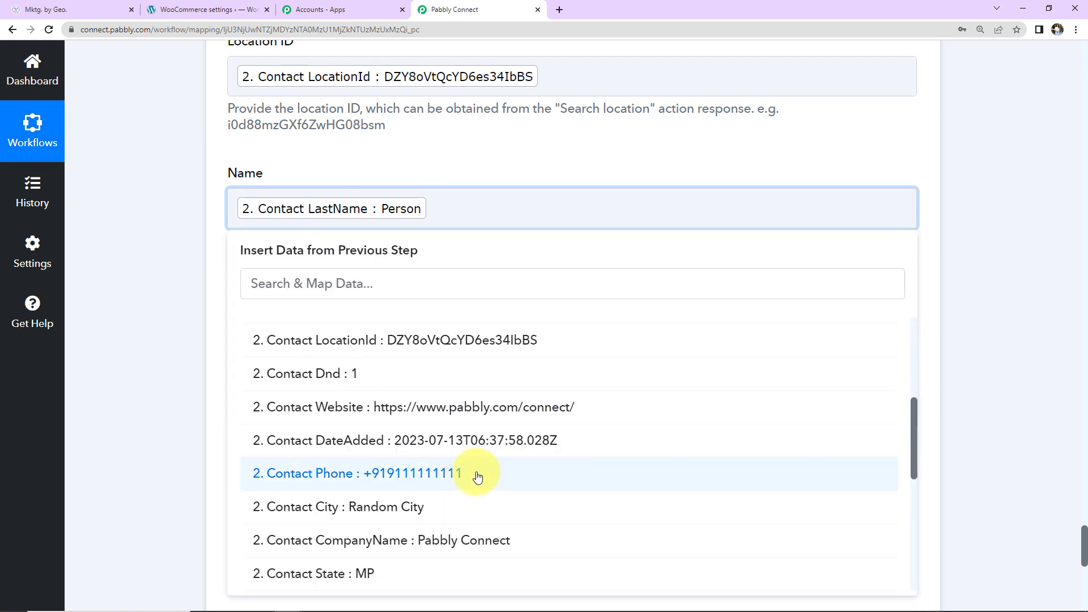
pyautogui.scroll(-2, 470, 473)
pyautogui.click(397, 406)
pyautogui.click(162, 290)
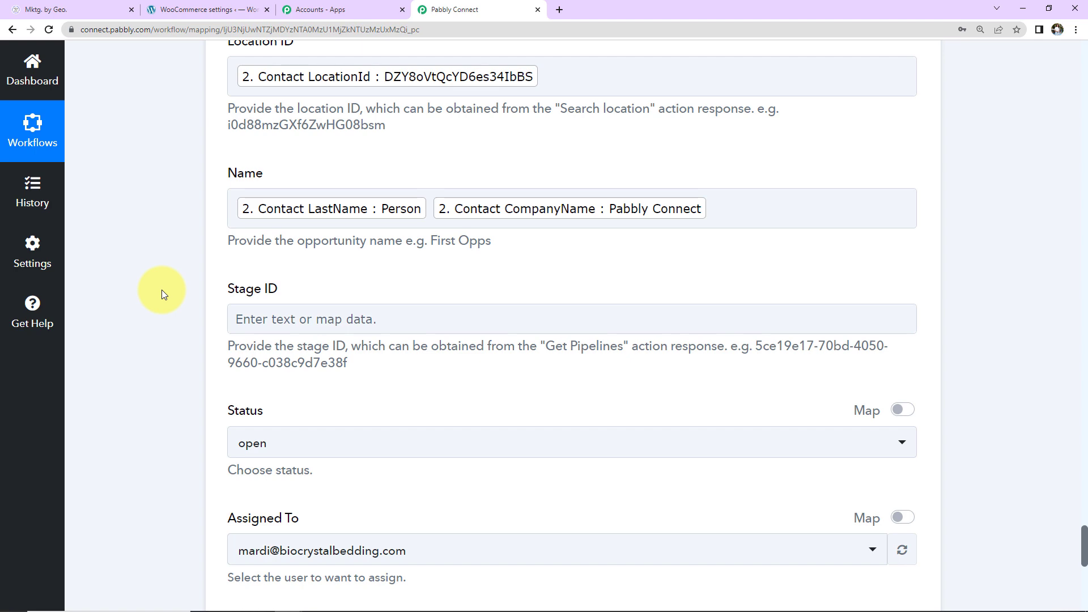
pyautogui.scroll(-2, 162, 290)
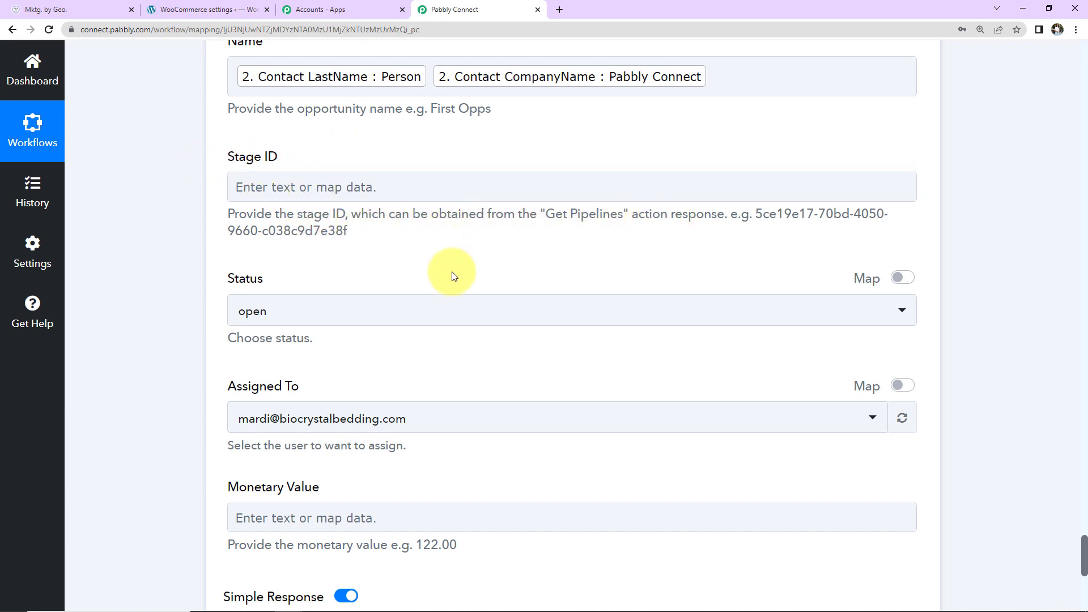
# Keep the opportunity Status as open and leave the Monetary Value field empty.
pyautogui.scroll(-2, 518, 274)
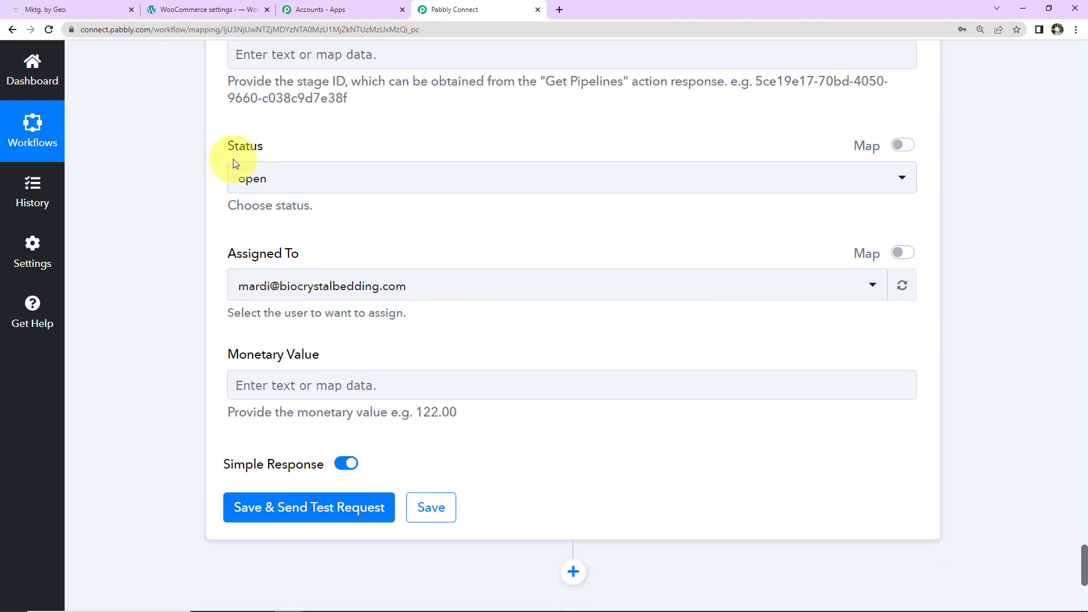
pyautogui.click(307, 178)
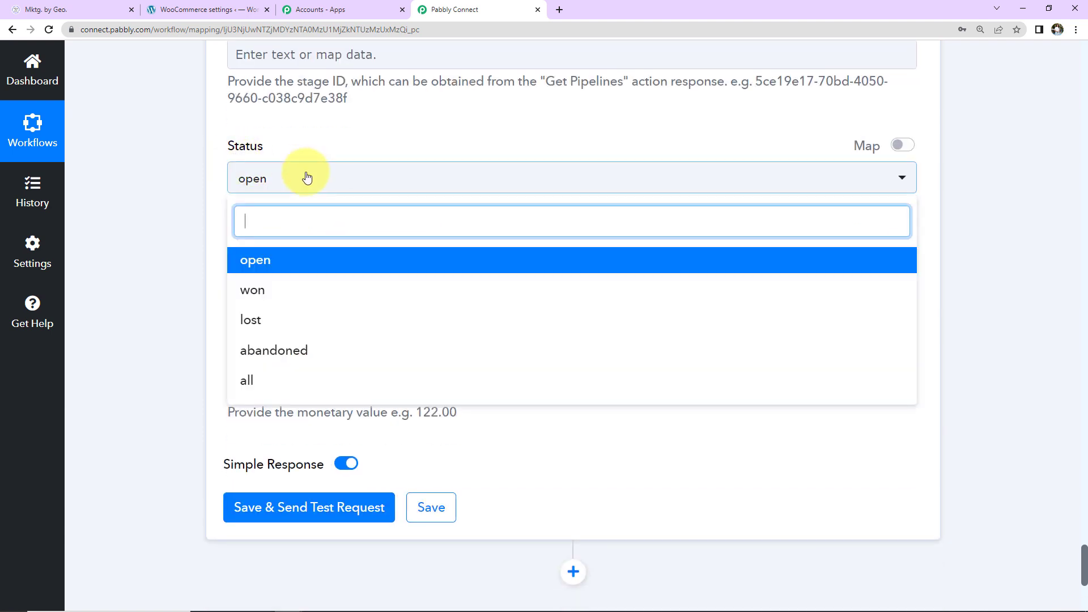
pyautogui.click(242, 262)
pyautogui.scroll(-2, 176, 243)
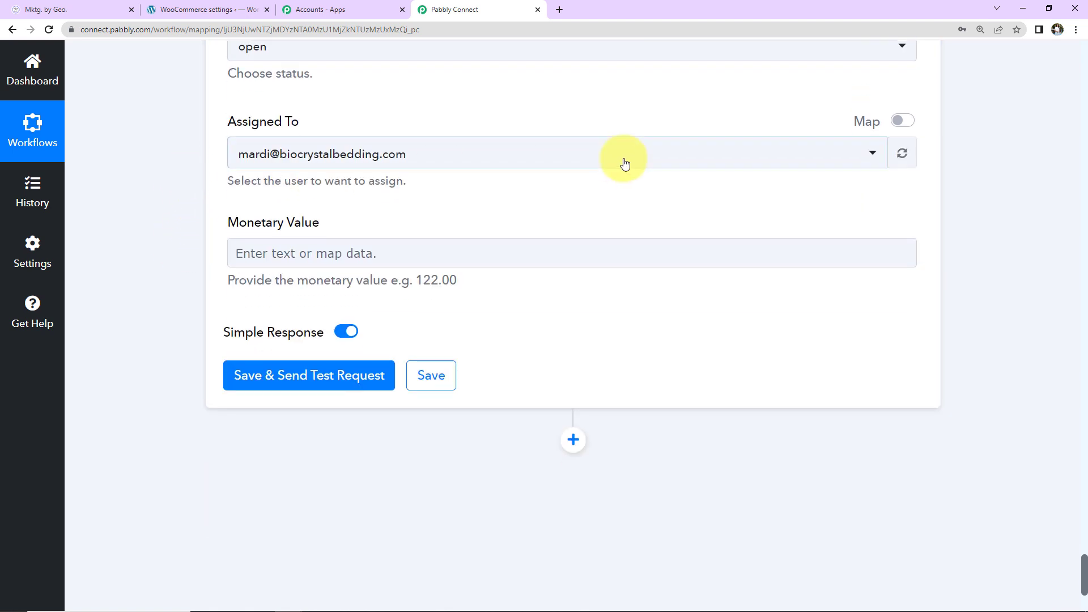
pyautogui.click(238, 244)
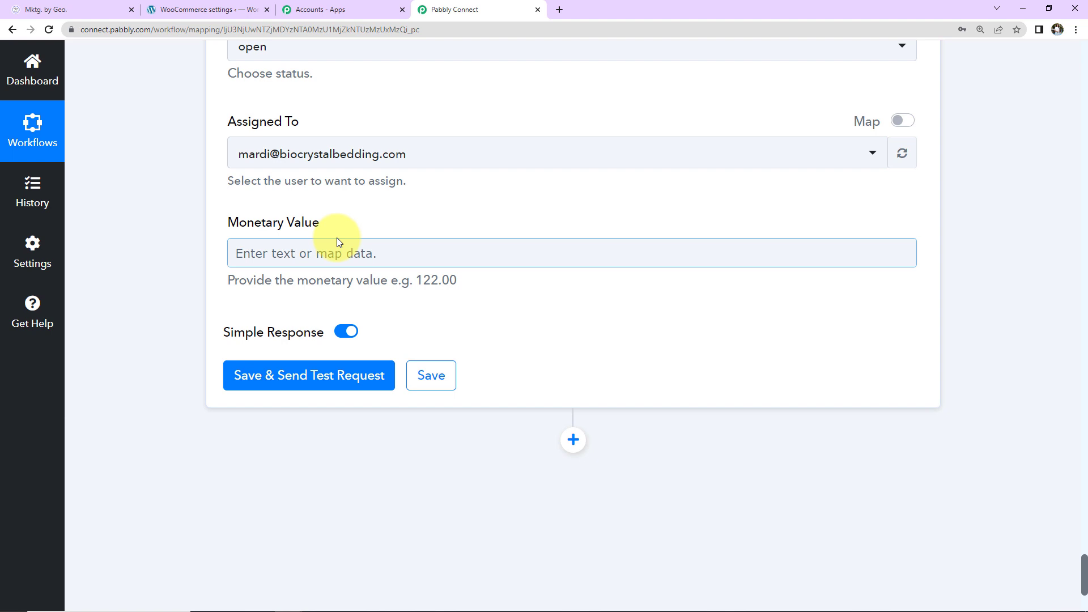
# Save and test the opportunity step, then review the open 'Person Pabbly Connect' response in GoHighLevel.
pyautogui.click(267, 383)
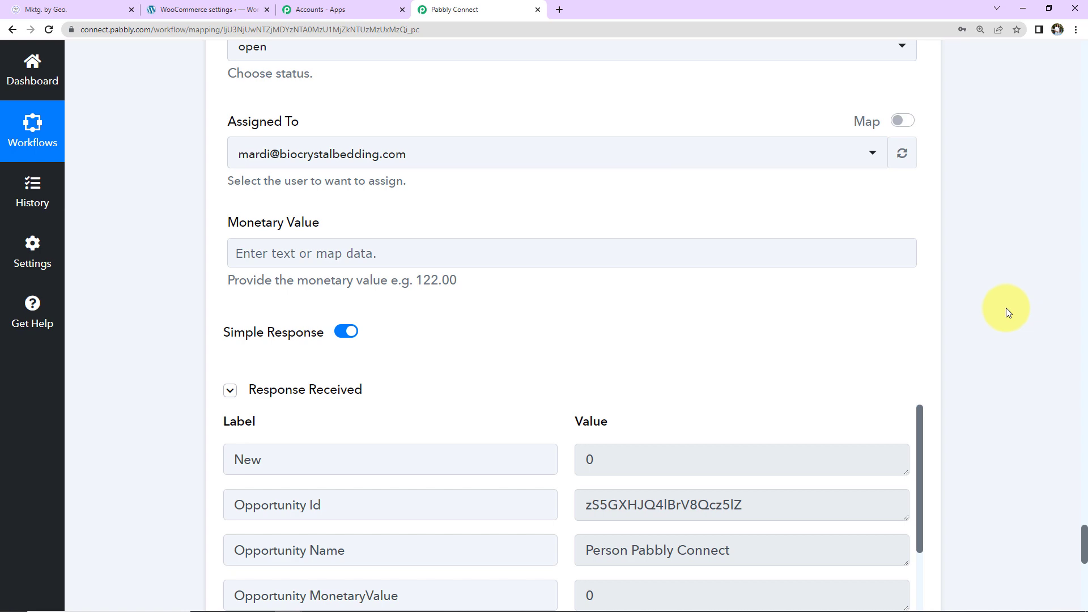
pyautogui.scroll(-7, 1006, 308)
pyautogui.scroll(2, 652, 263)
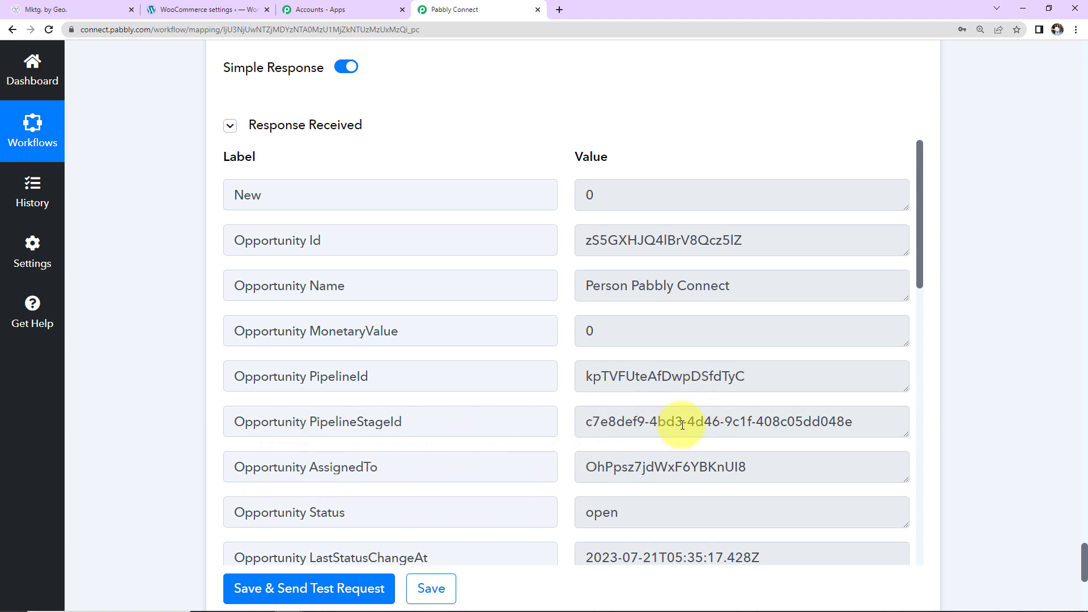
pyautogui.scroll(-2, 683, 425)
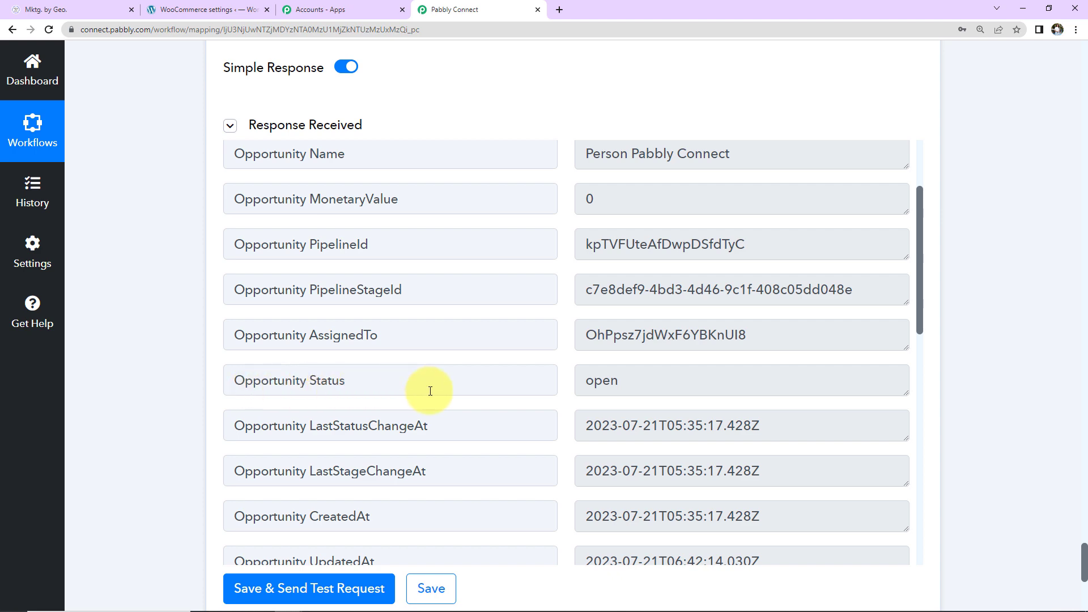
pyautogui.scroll(-6, 625, 385)
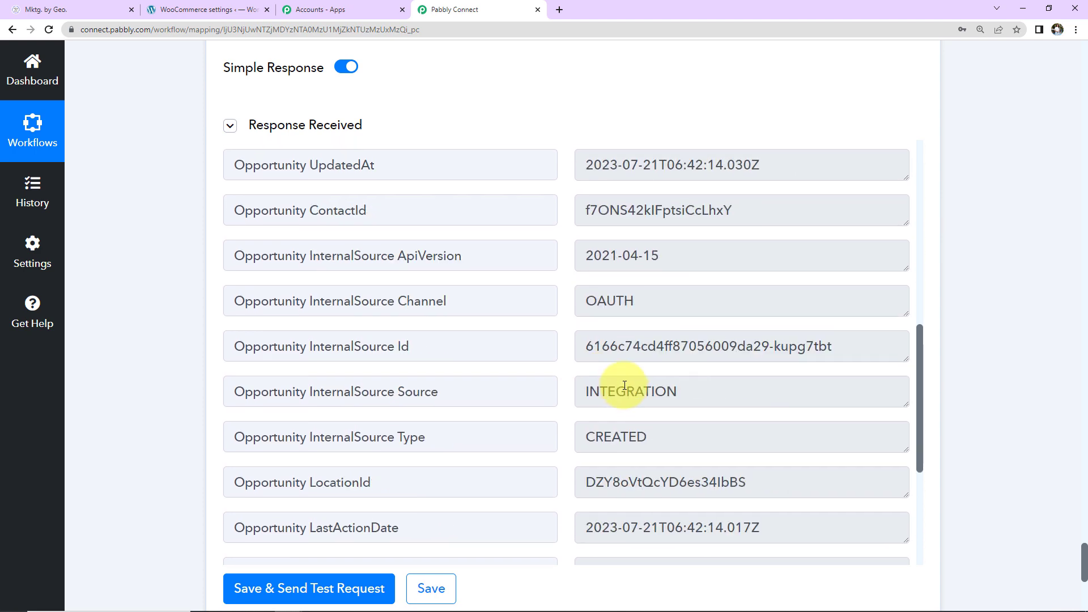
pyautogui.scroll(-8, 625, 385)
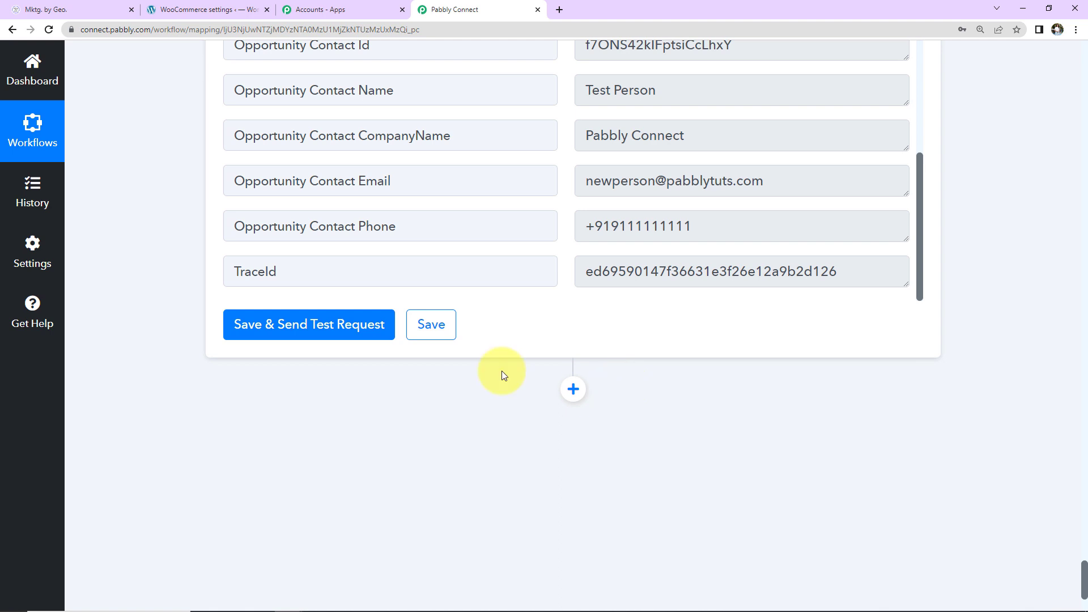
pyautogui.click(80, 3)
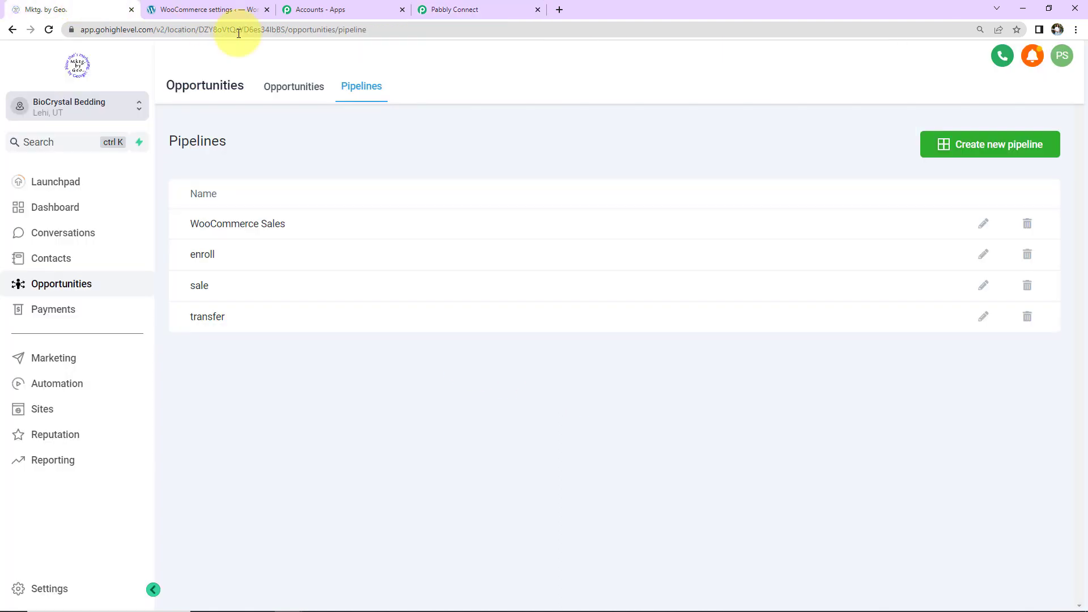
# Check the Opportunities board and open the Person Pabbly Connect lead's contact record.
pyautogui.click(293, 89)
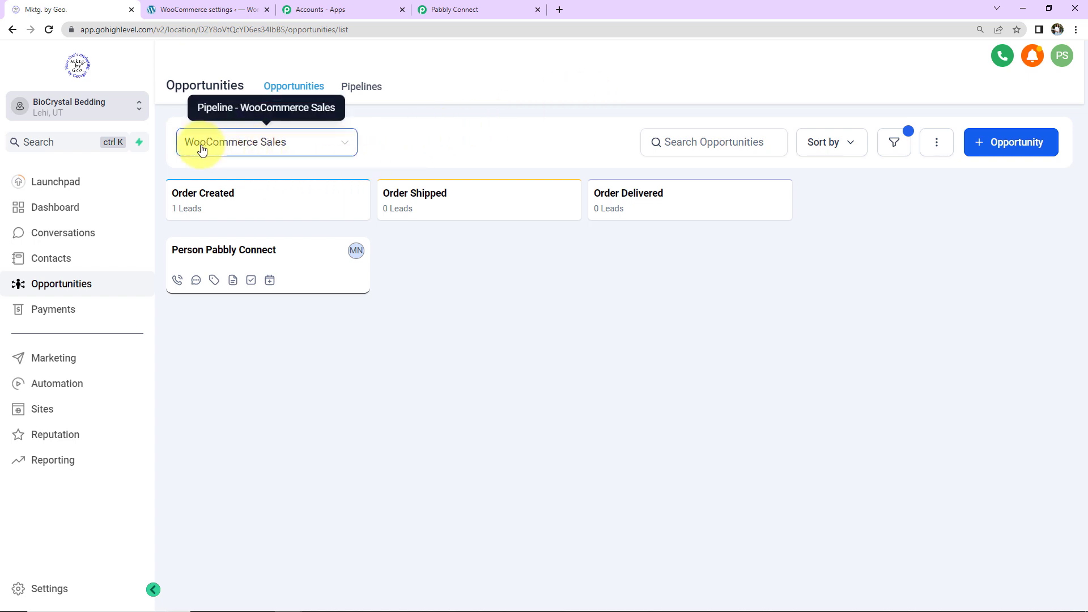
pyautogui.click(243, 254)
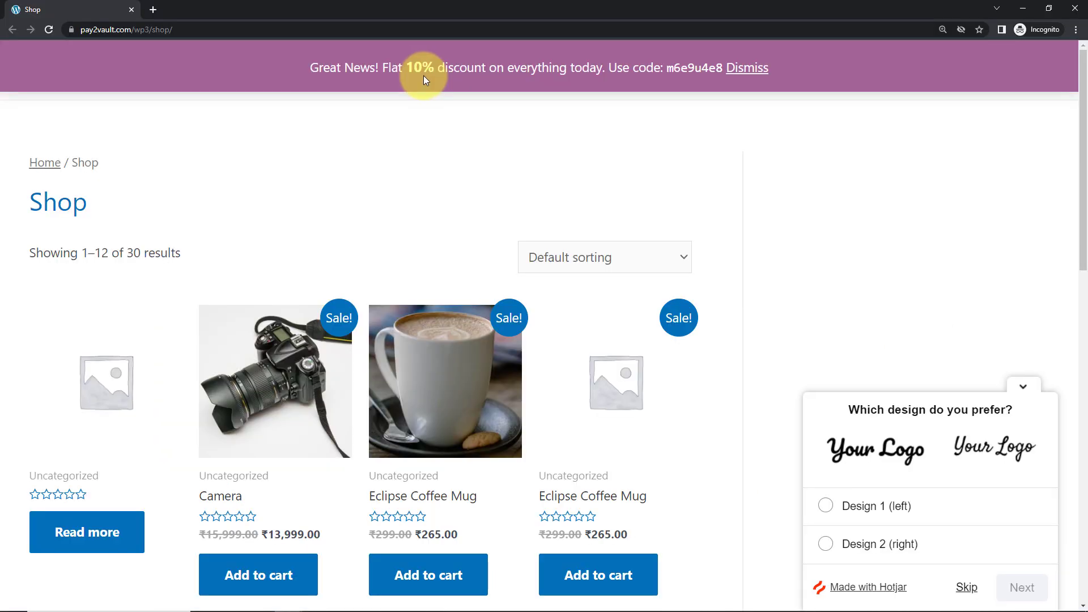
# Add the Guitar to the cart and go to checkout.
pyautogui.scroll(-5, 437, 271)
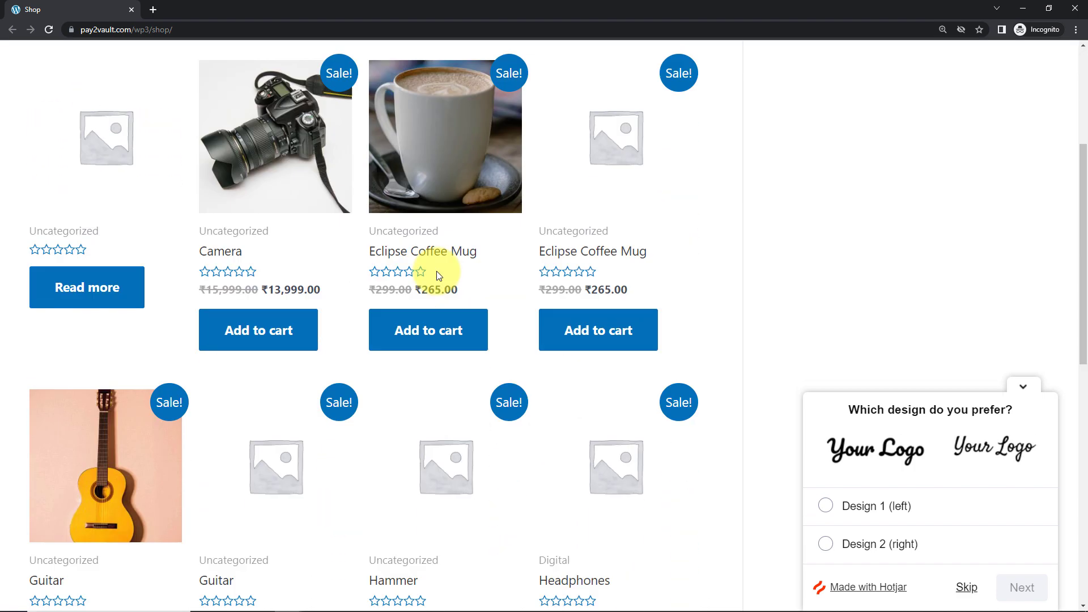
pyautogui.scroll(-2, 275, 386)
pyautogui.click(107, 499)
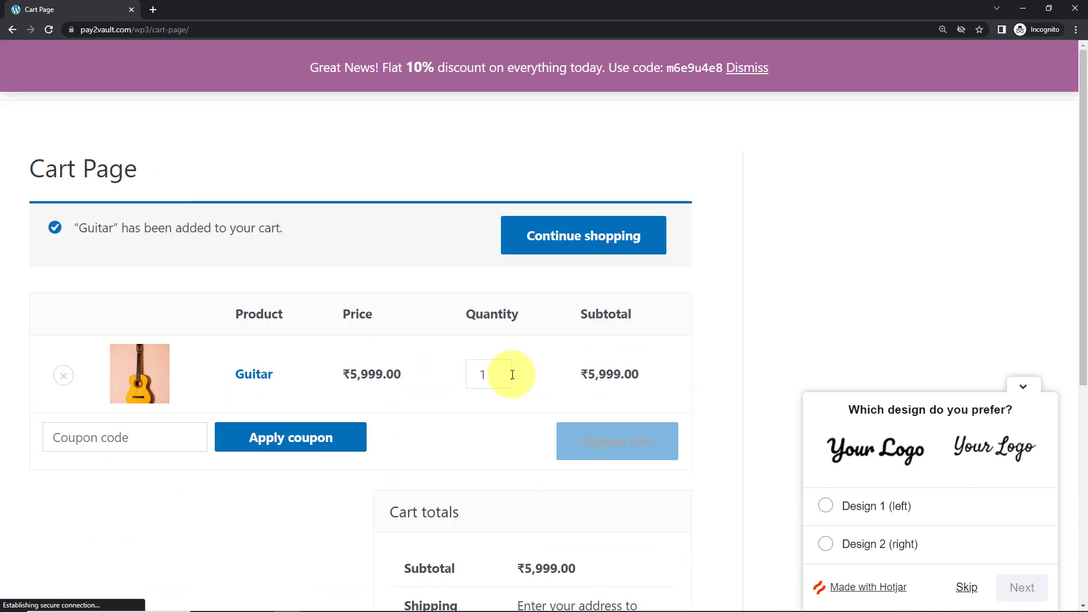
pyautogui.scroll(-6, 718, 322)
pyautogui.click(543, 432)
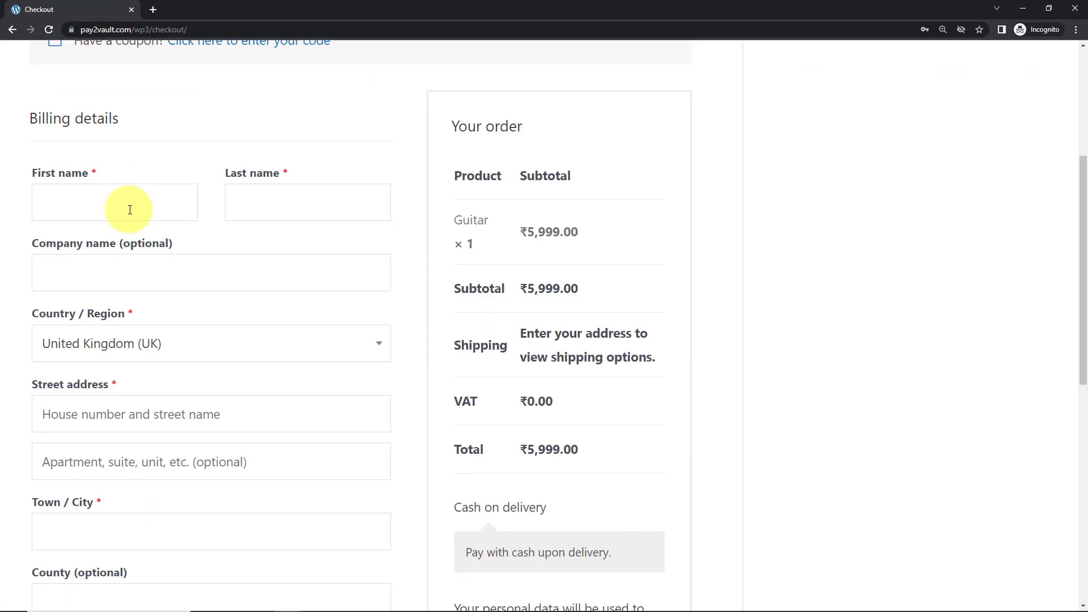
# Enter the test customer's name, saved company and address, and a new e-mail, then place the order.
pyautogui.click(118, 203)
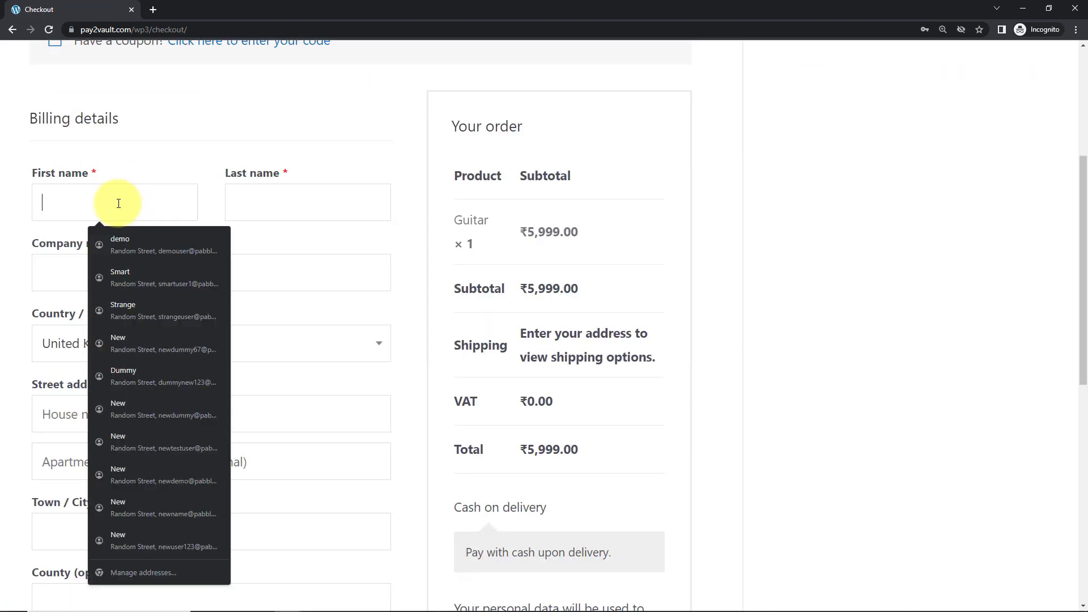
pyautogui.write('Person')
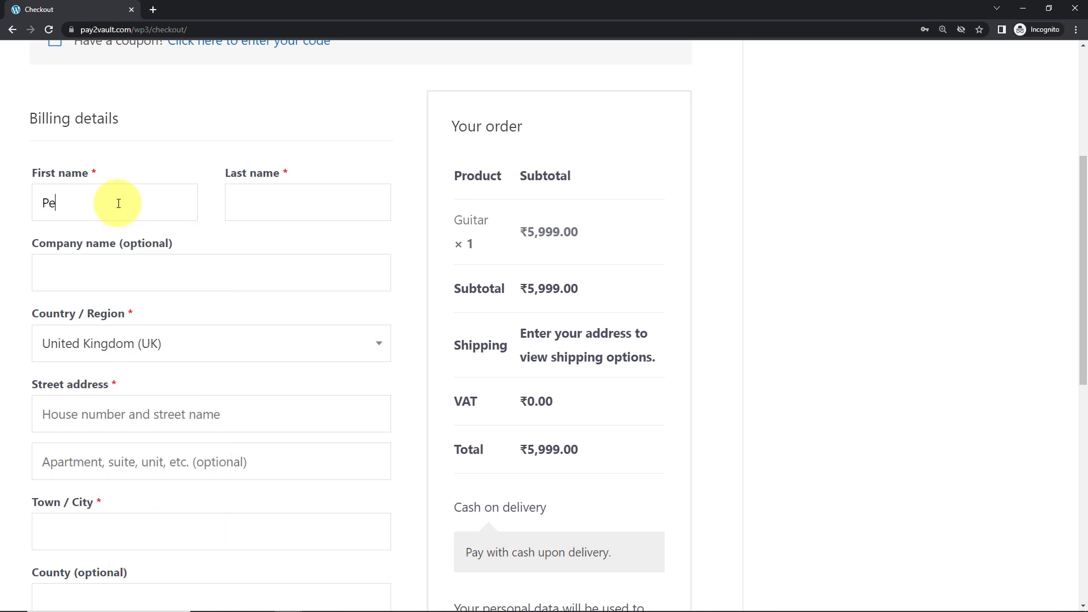
pyautogui.click(249, 210)
pyautogui.write('Dummy')
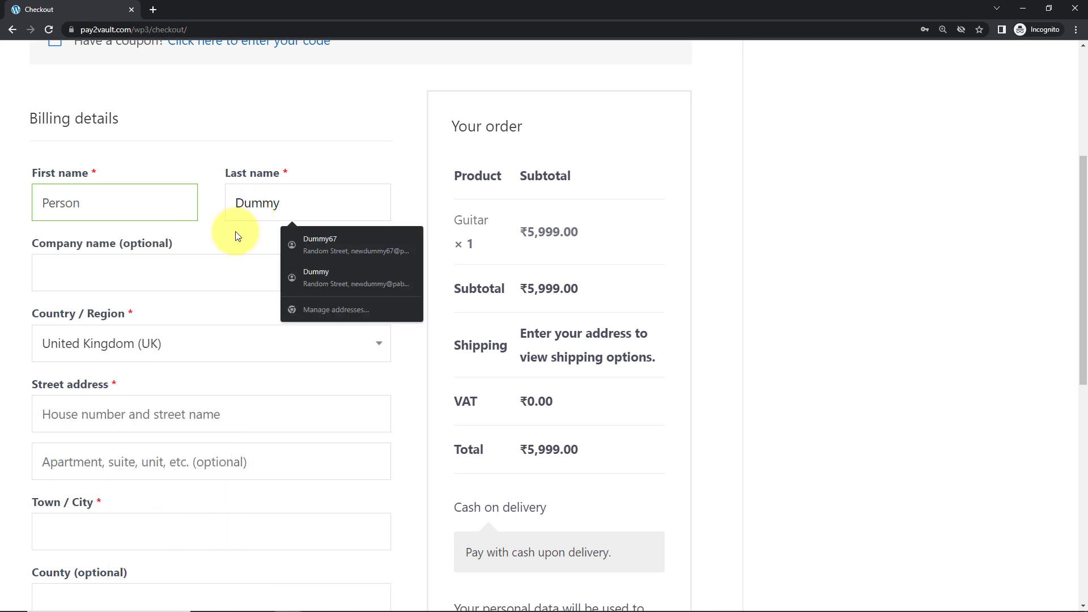
pyautogui.click(195, 267)
pyautogui.click(141, 311)
pyautogui.scroll(-9, 183, 358)
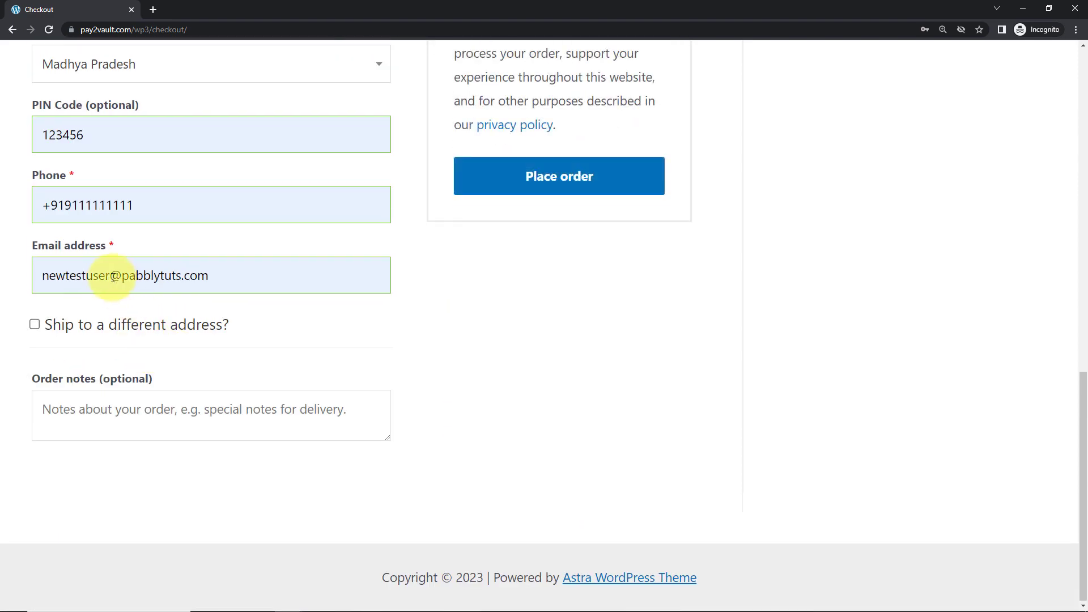
pyautogui.moveTo(110, 278); pyautogui.dragTo(25, 276)
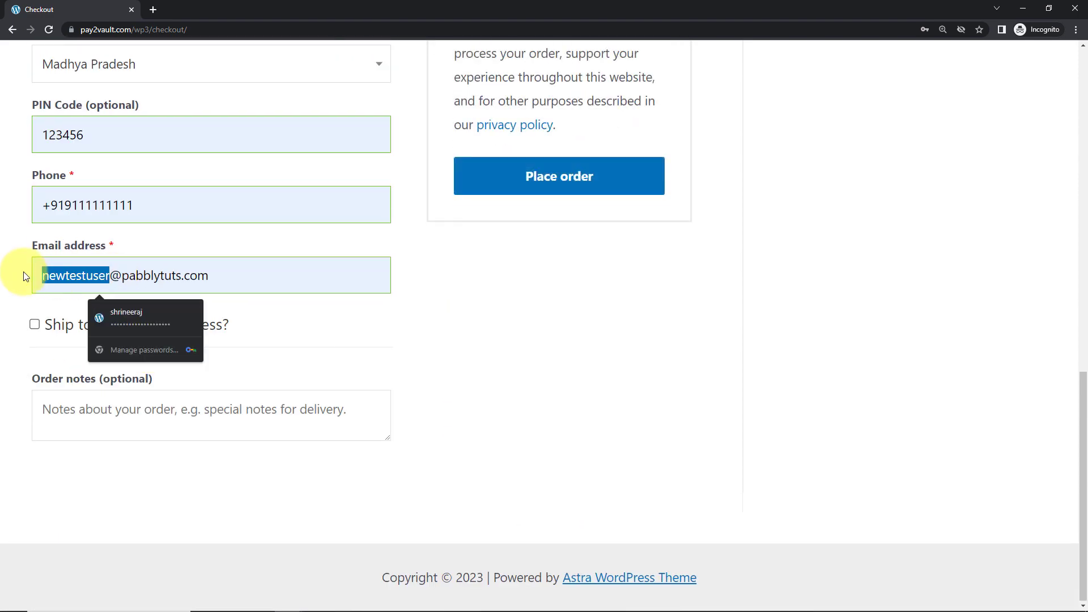
pyautogui.write('persondum')
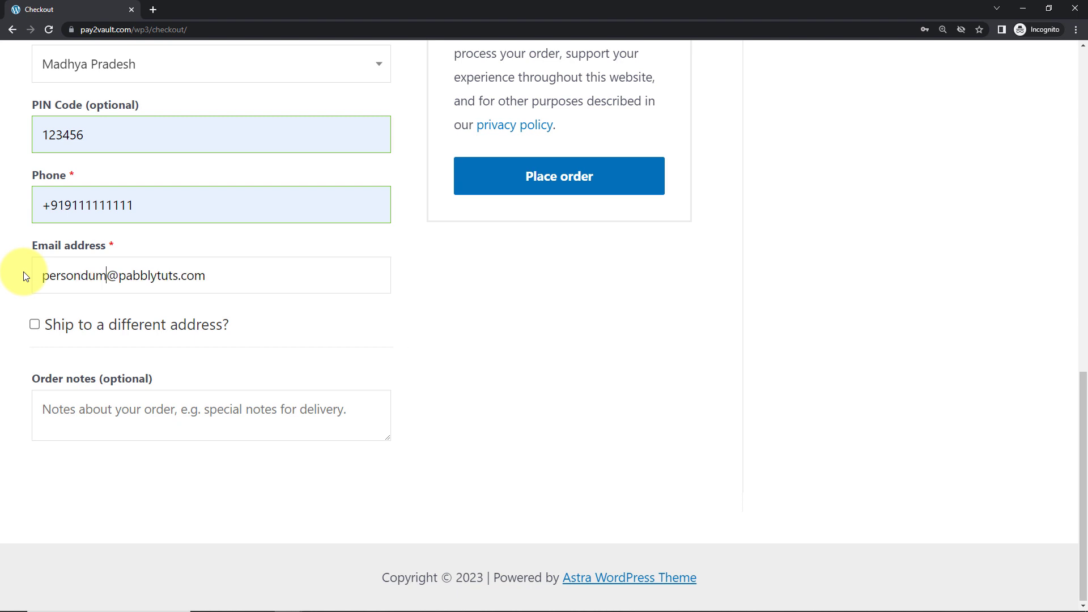
pyautogui.write('my')
pyautogui.click(559, 176)
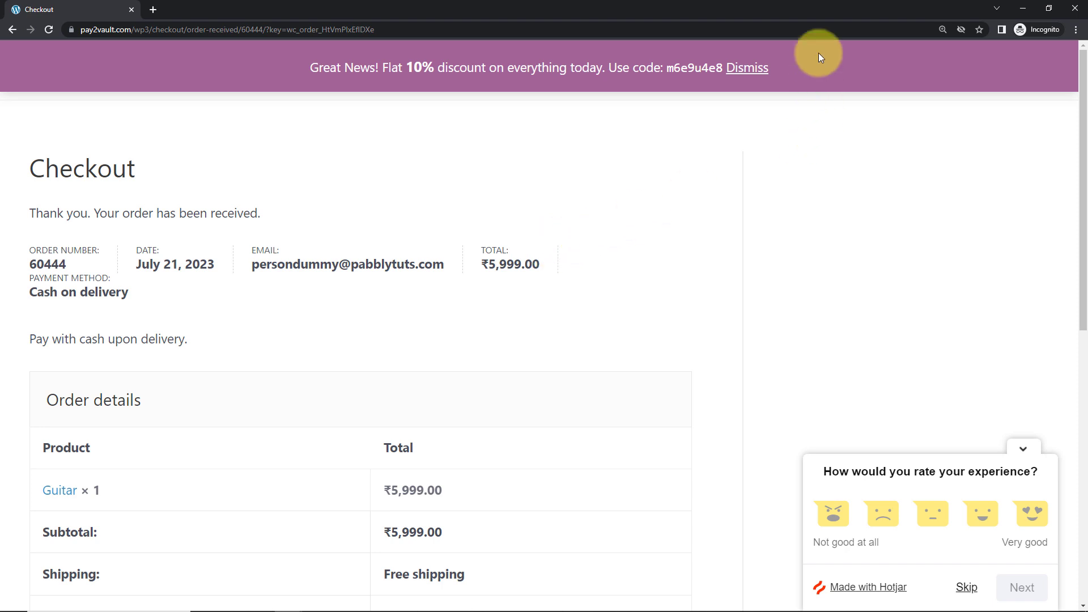
pyautogui.click(1022, 9)
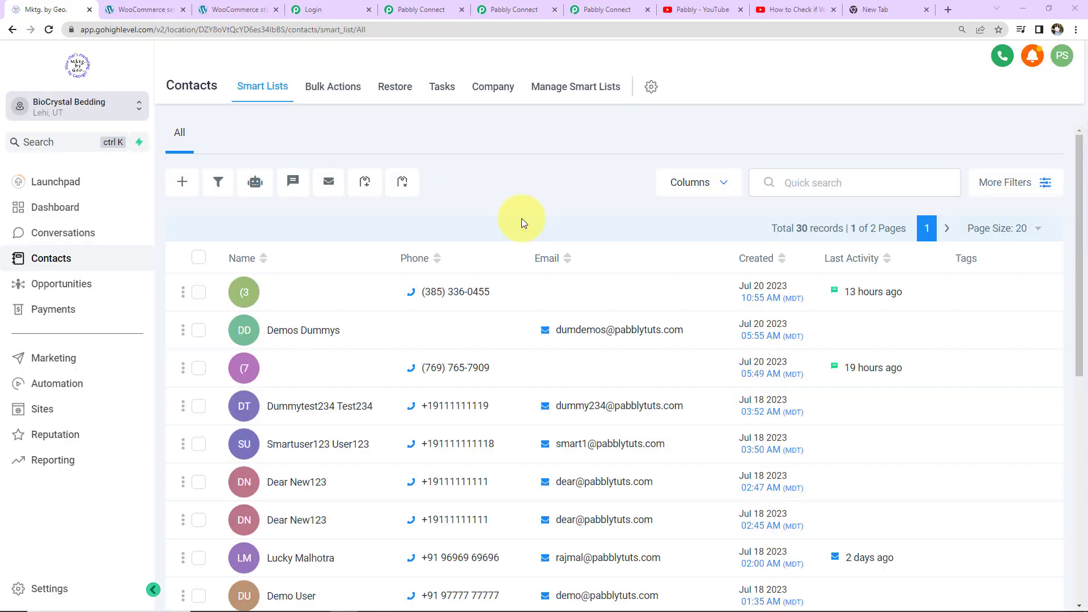
# Open the new customer's contact, check the WooCommerce Sales board's Order Created lead, and return to Pabbly Connect.
pyautogui.scroll(-5, 521, 220)
pyautogui.scroll(-2, 522, 219)
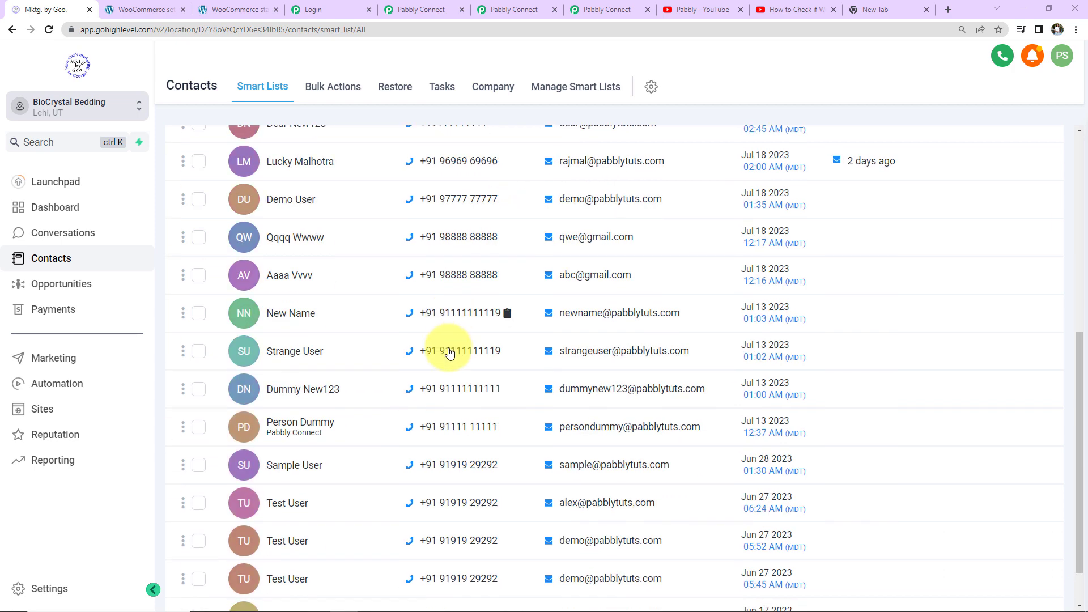
pyautogui.click(295, 425)
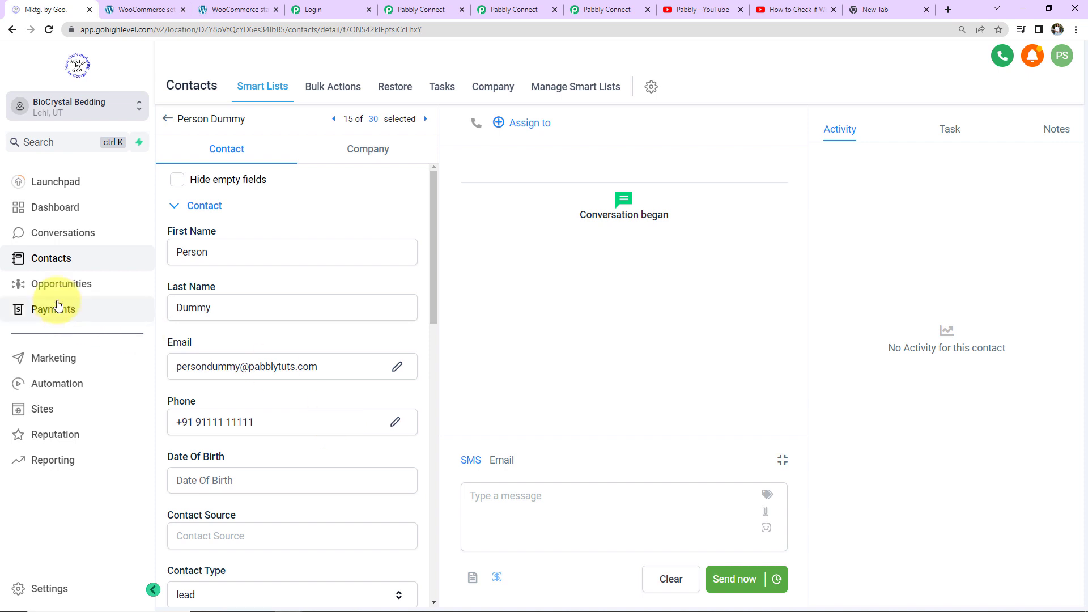
pyautogui.click(55, 284)
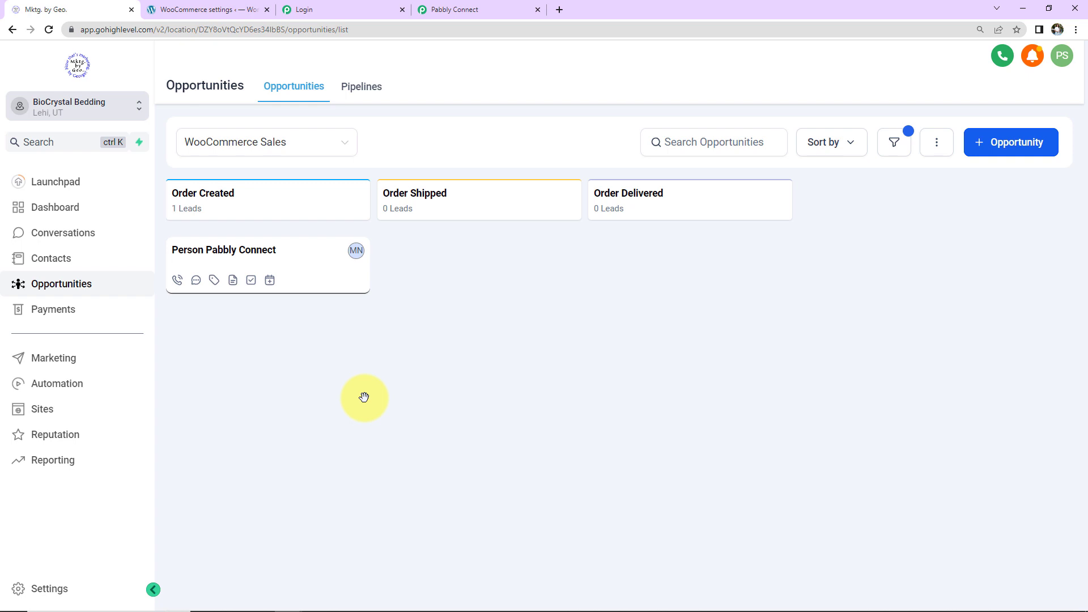
pyautogui.click(485, 11)
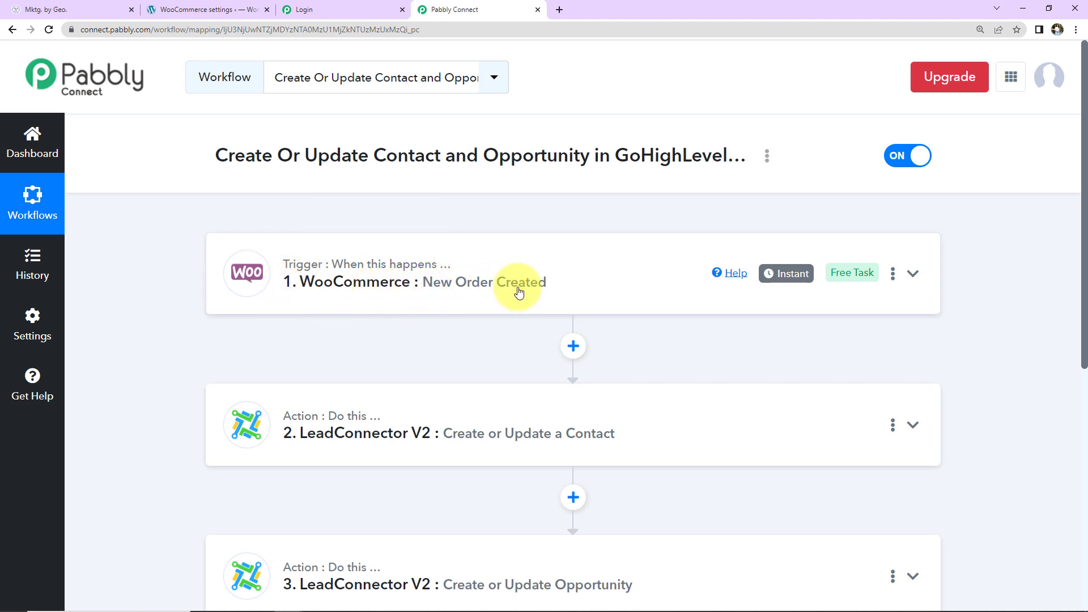
pyautogui.scroll(-2, 500, 351)
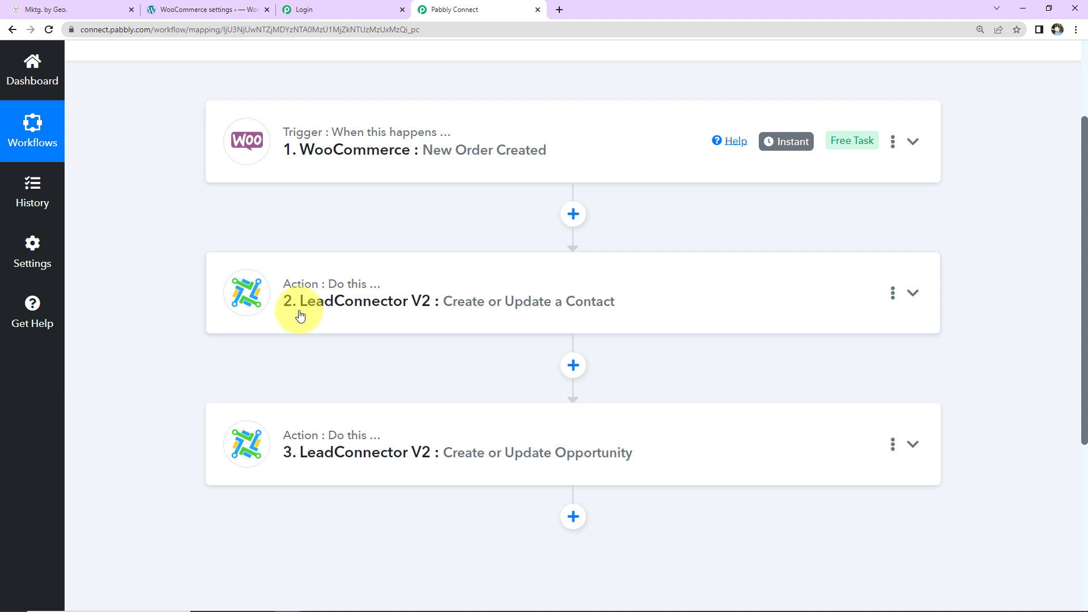